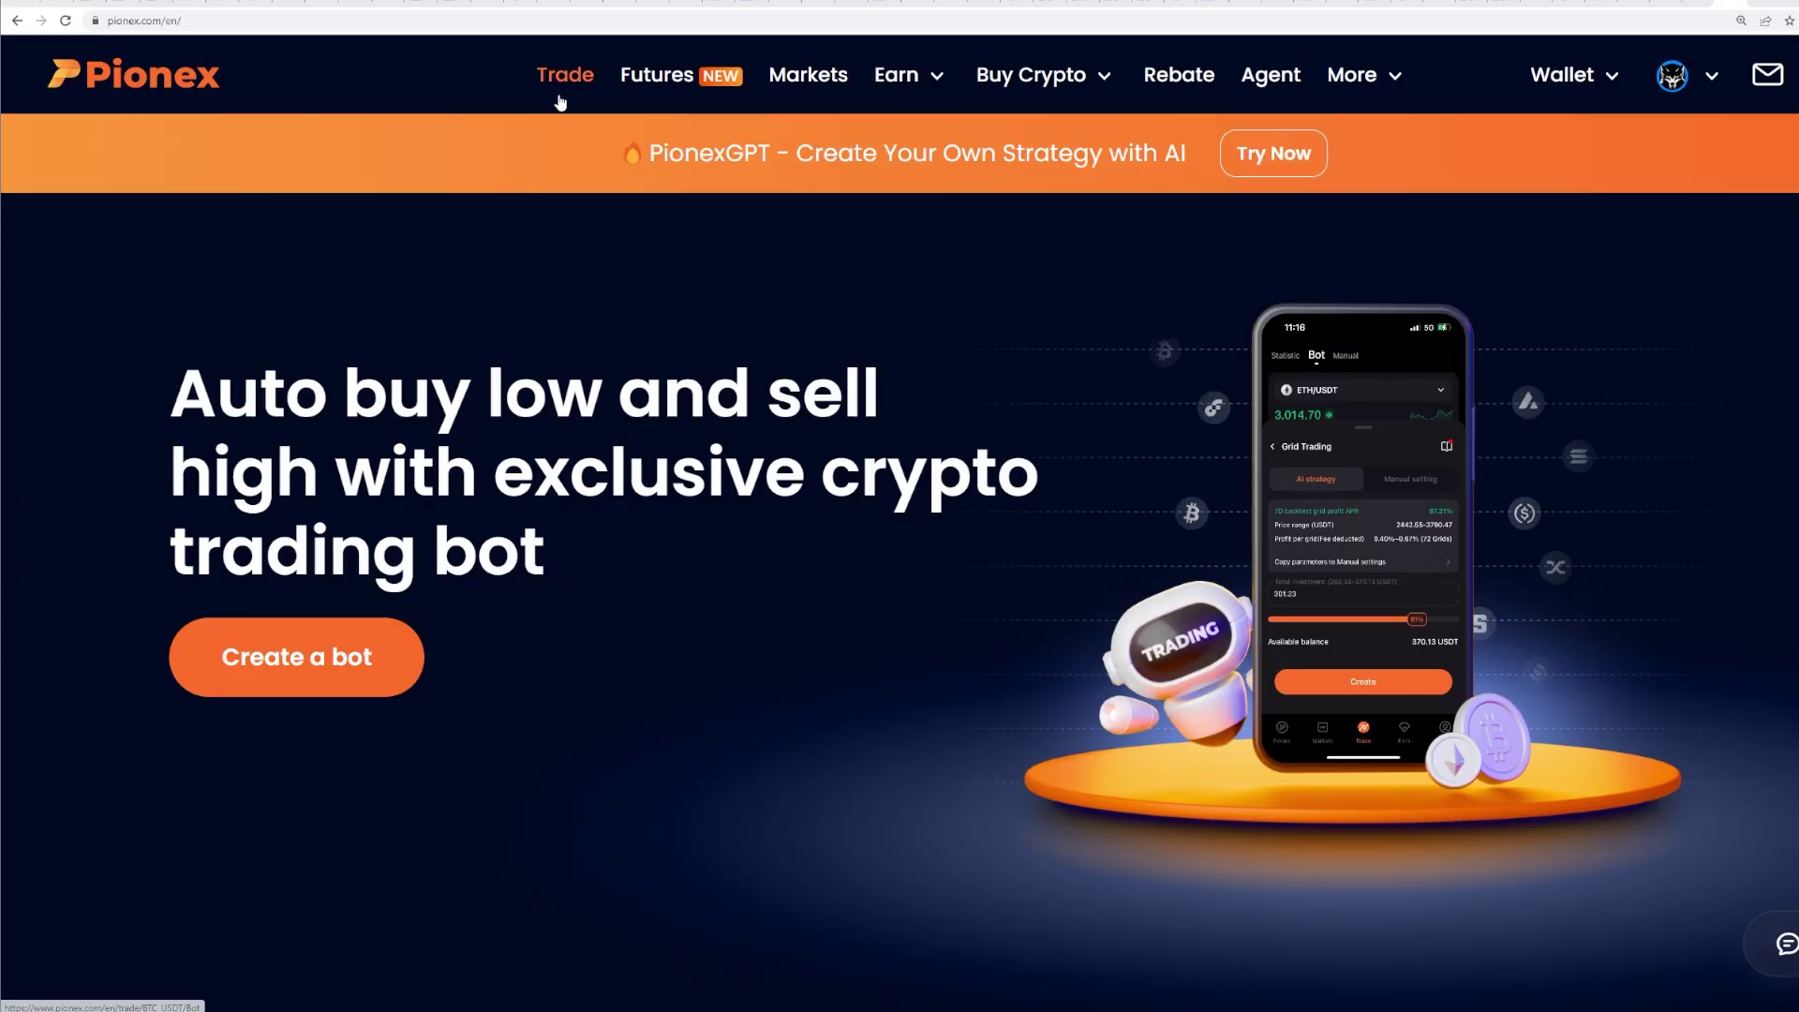
Open the Signal Bot from the Pionex trading page's bot list and review the running signal bots.
left_click(560, 101)
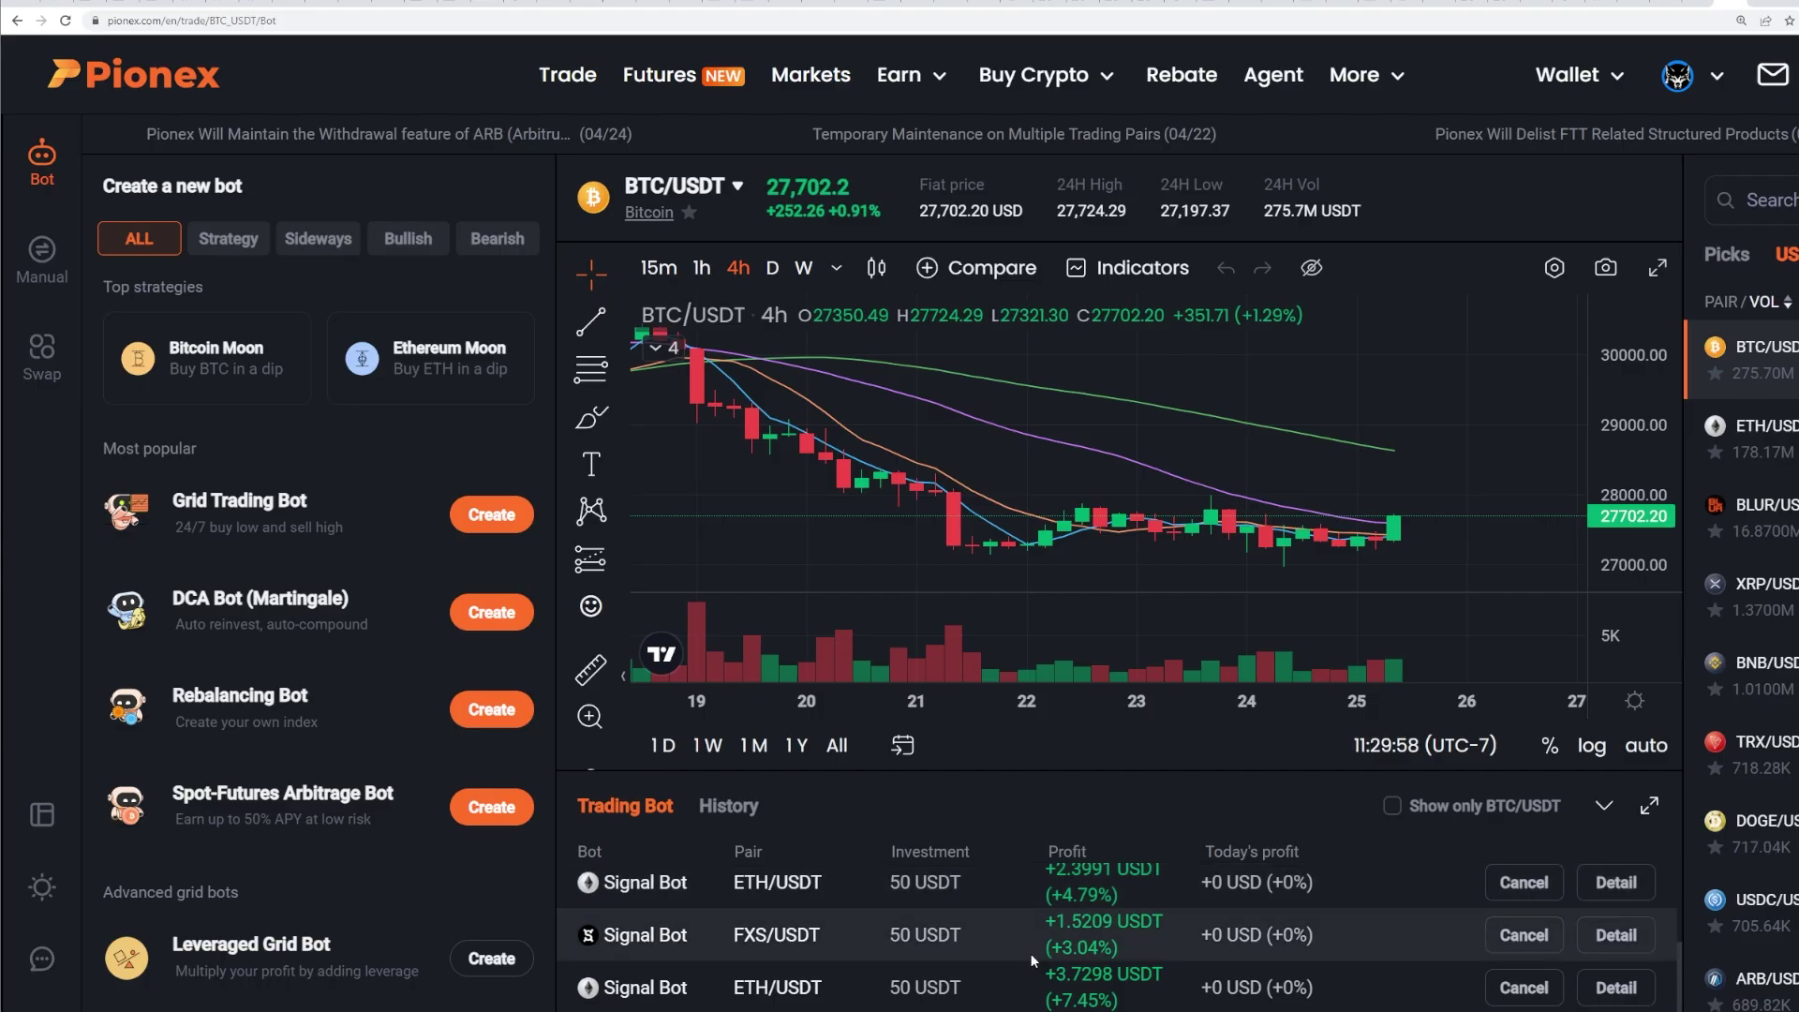
scroll(373, 716, "down", 8)
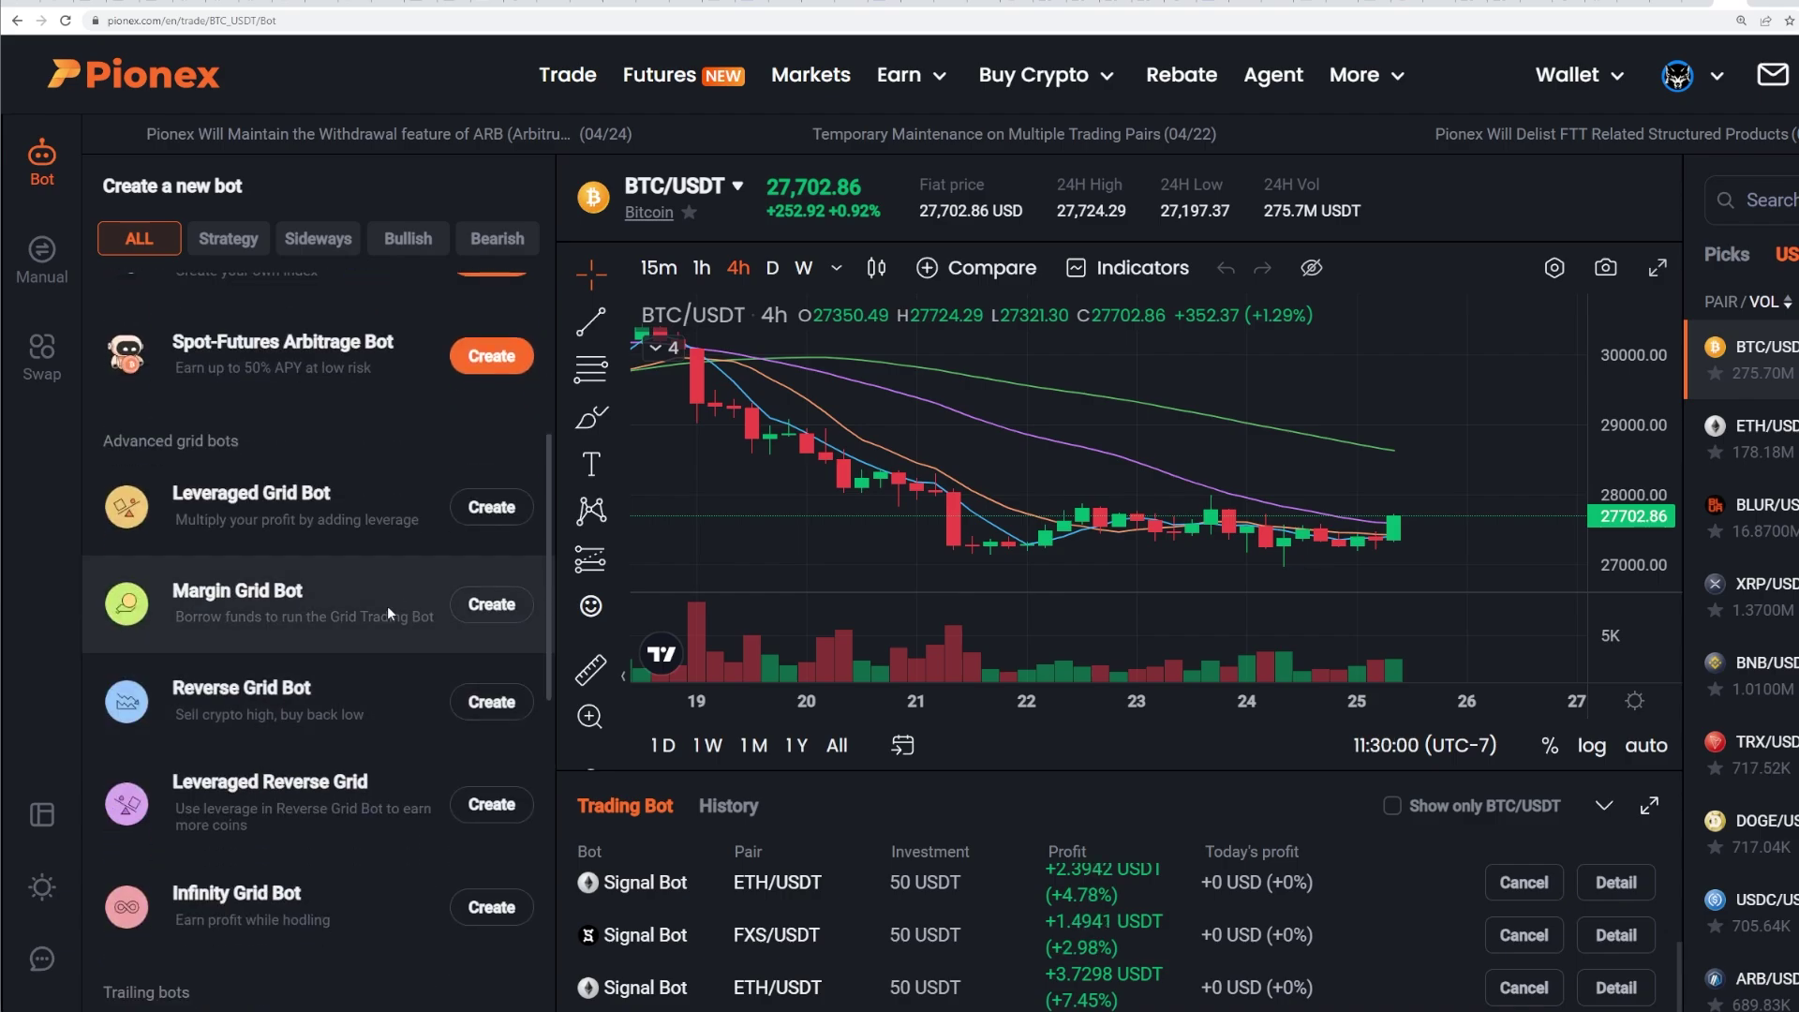
scroll(419, 669, "down", 5)
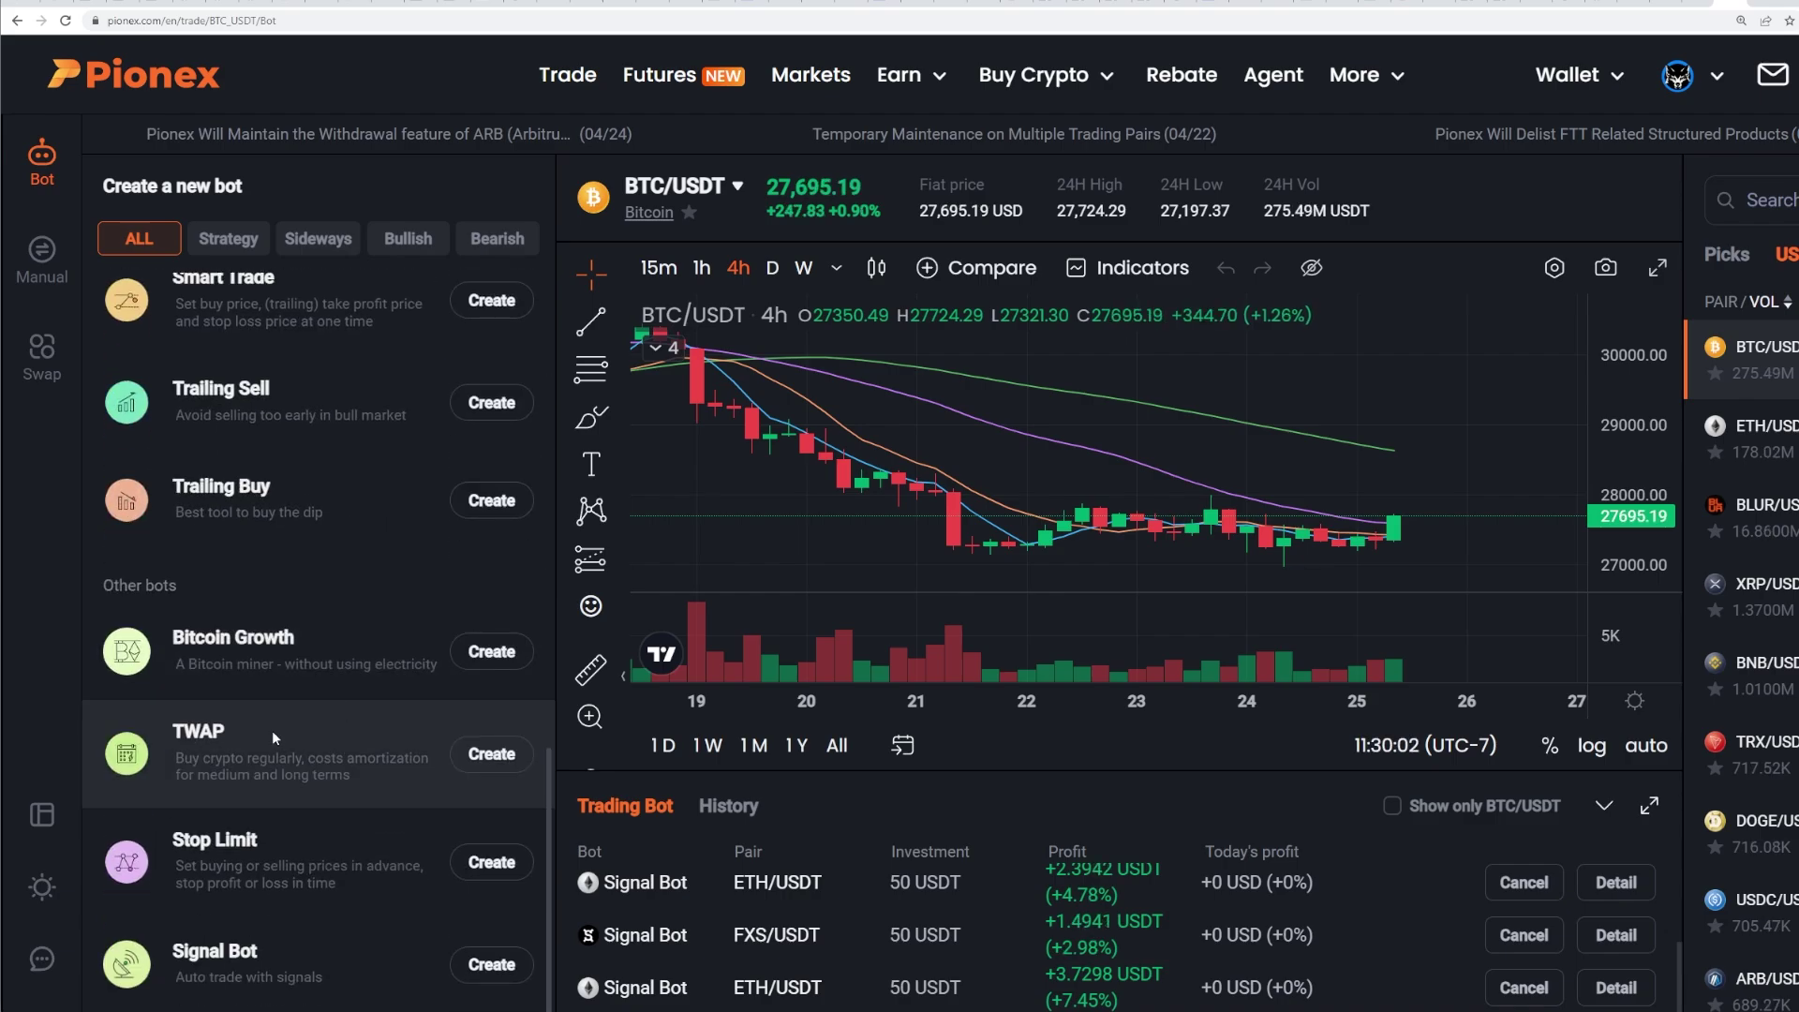
left_click(281, 961)
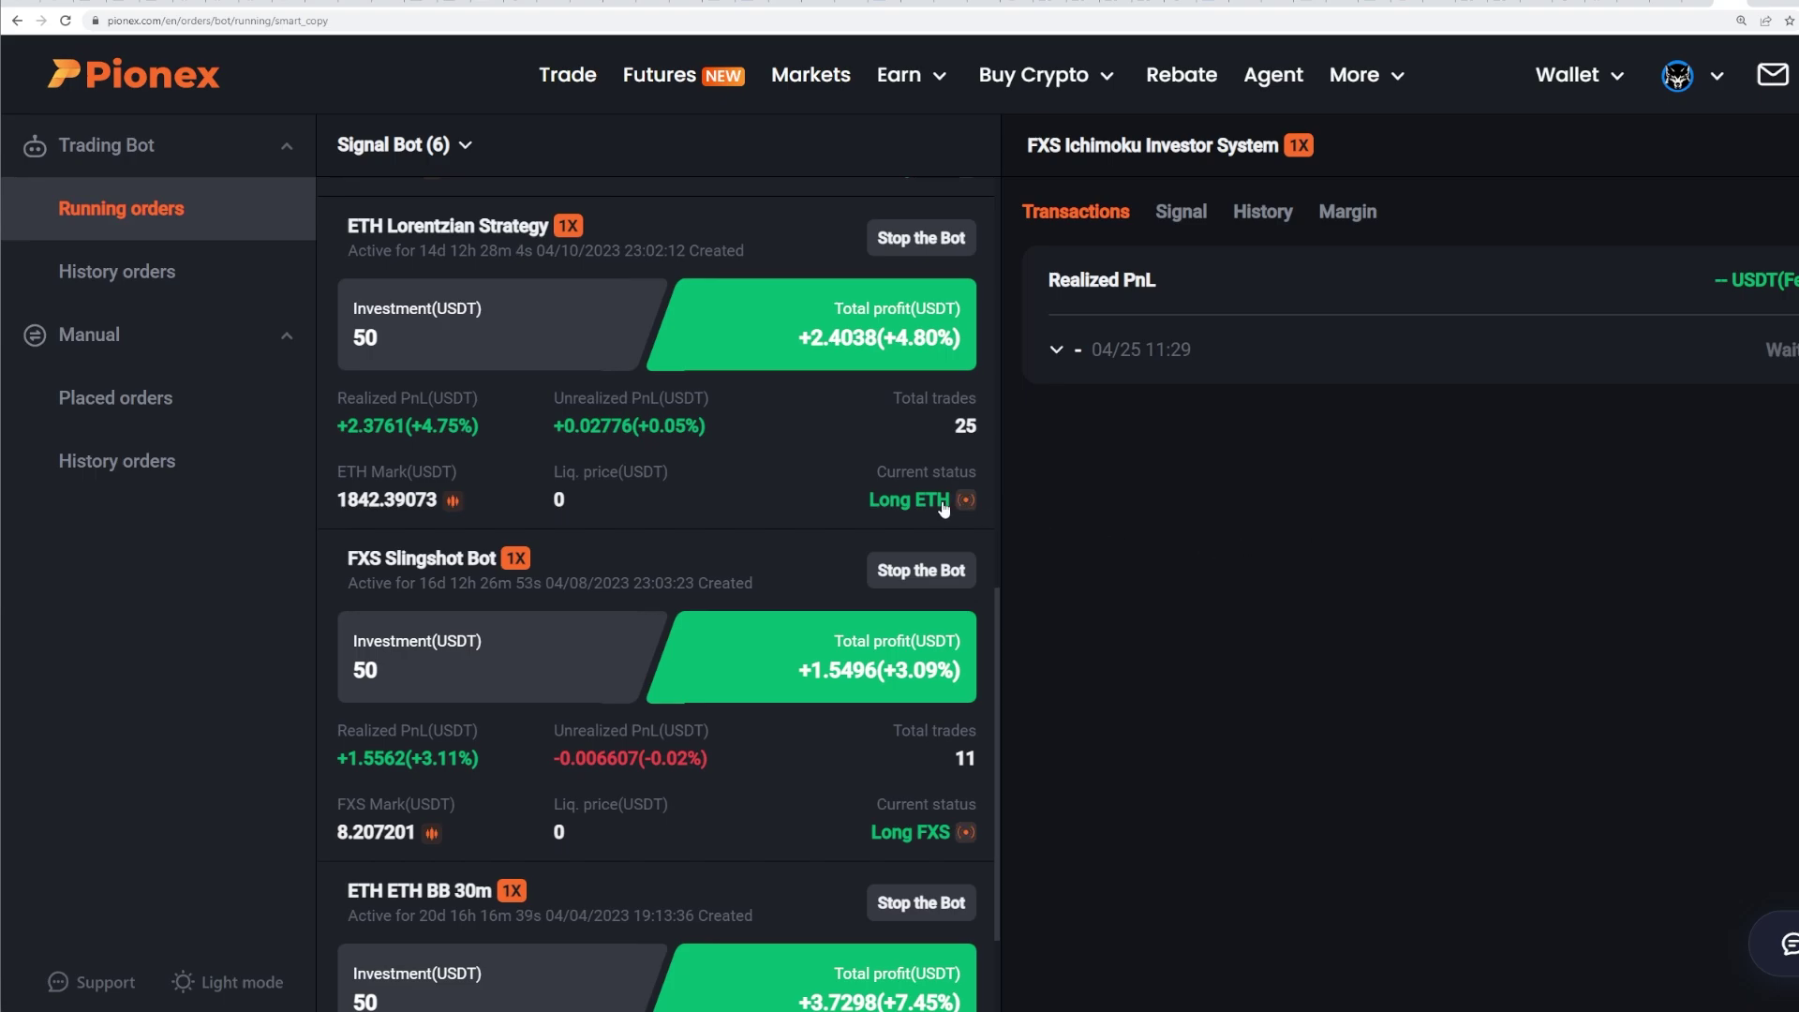
scroll(942, 506, "down", 3)
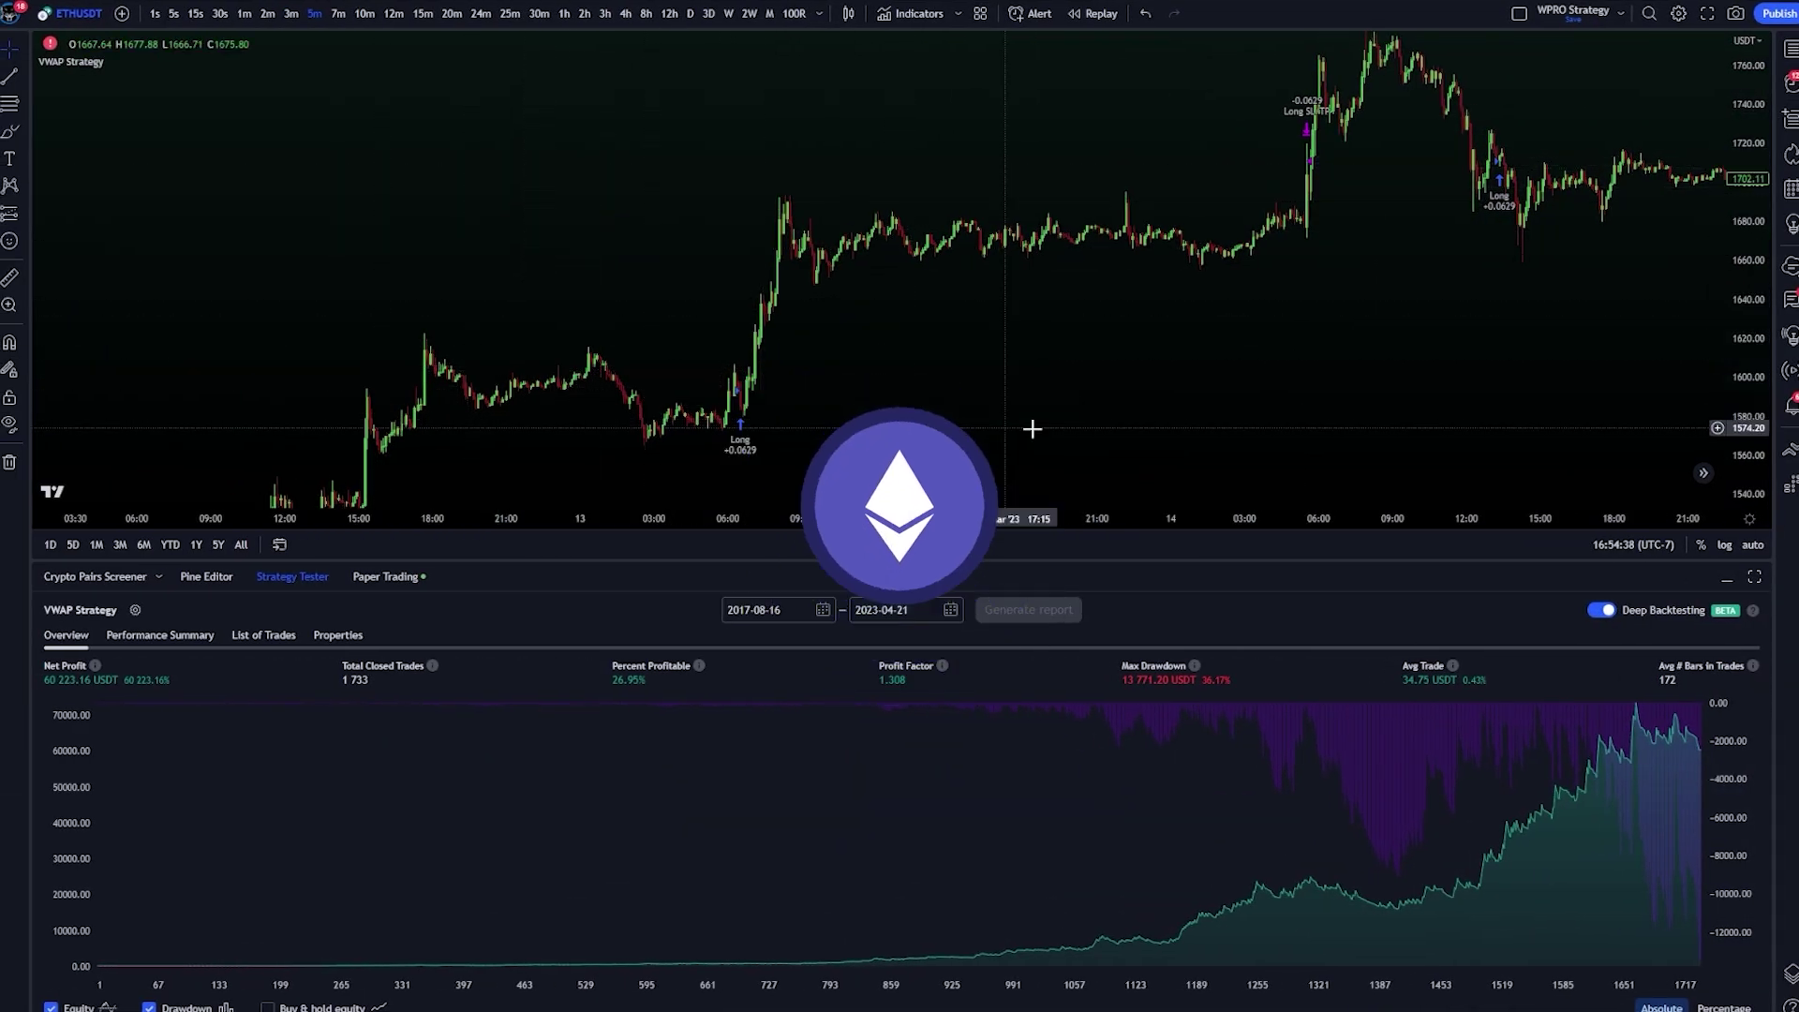
Switch to TradingView and examine the VWAP Strategy's trades on the 5-minute ETHUSDT chart.
left_click_drag(1364, 412, 1240, 445)
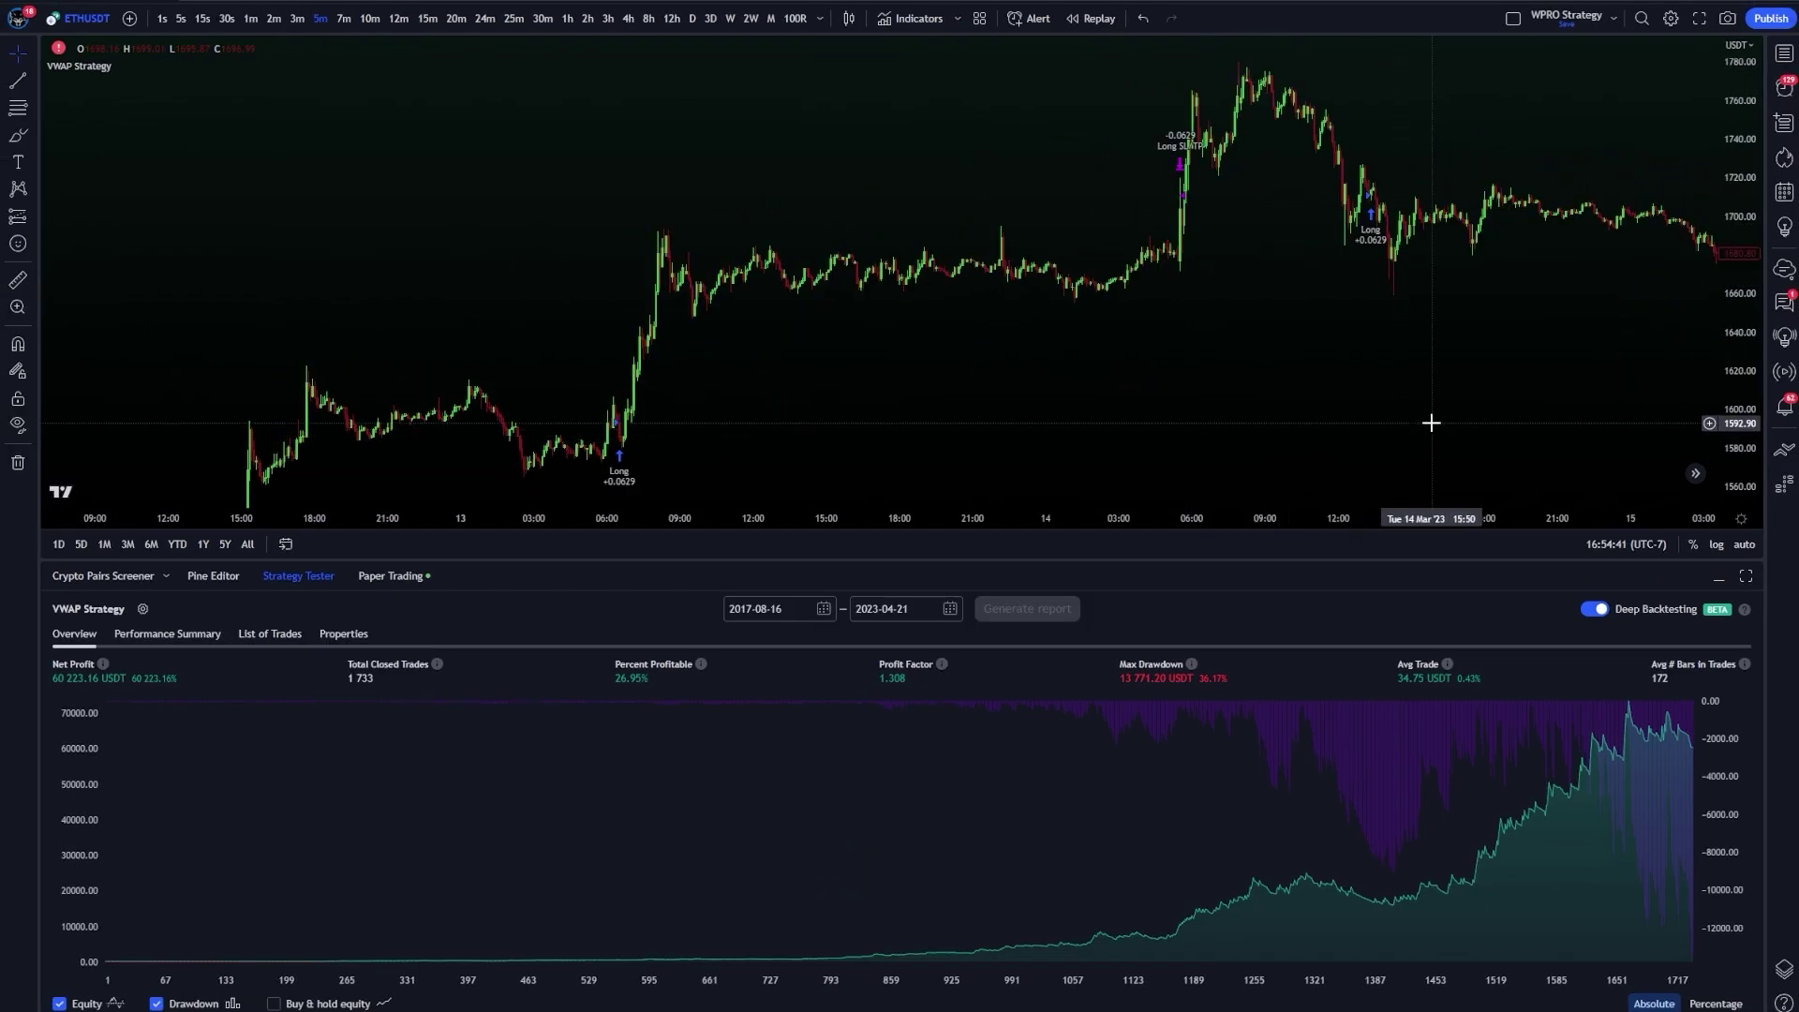
left_click_drag(1431, 423, 1200, 434)
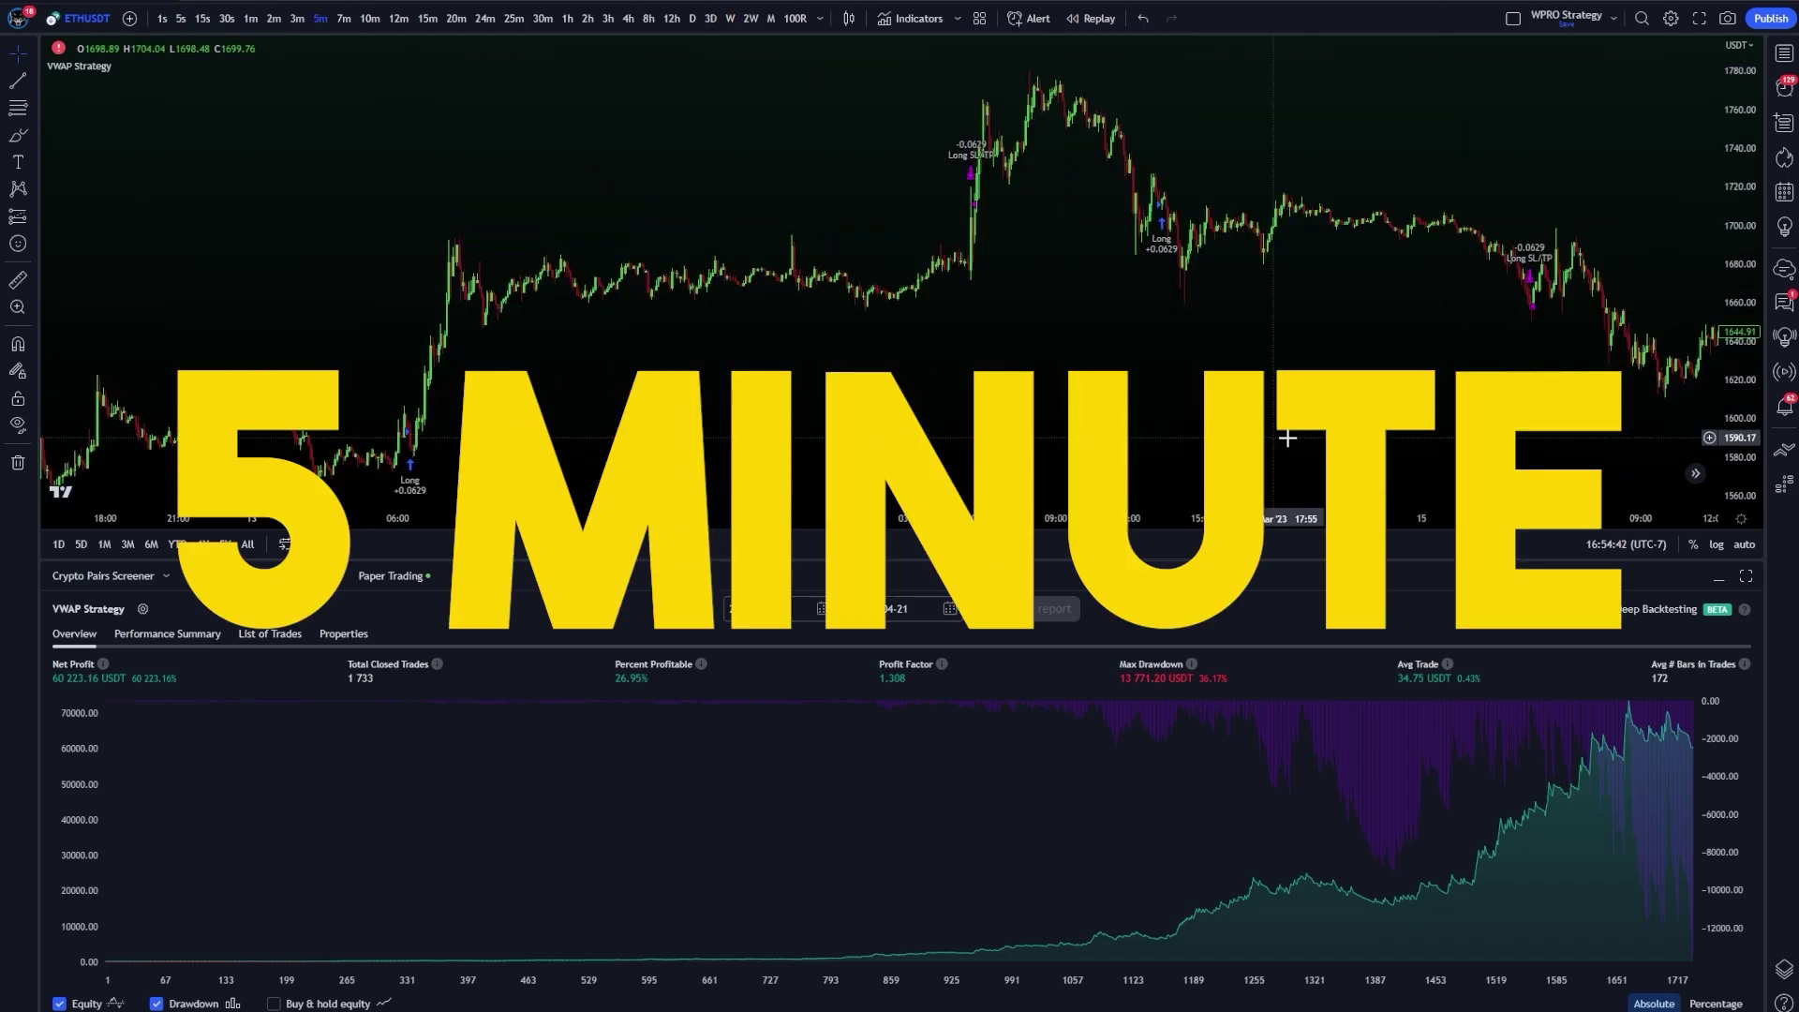
left_click_drag(1347, 435, 1405, 412)
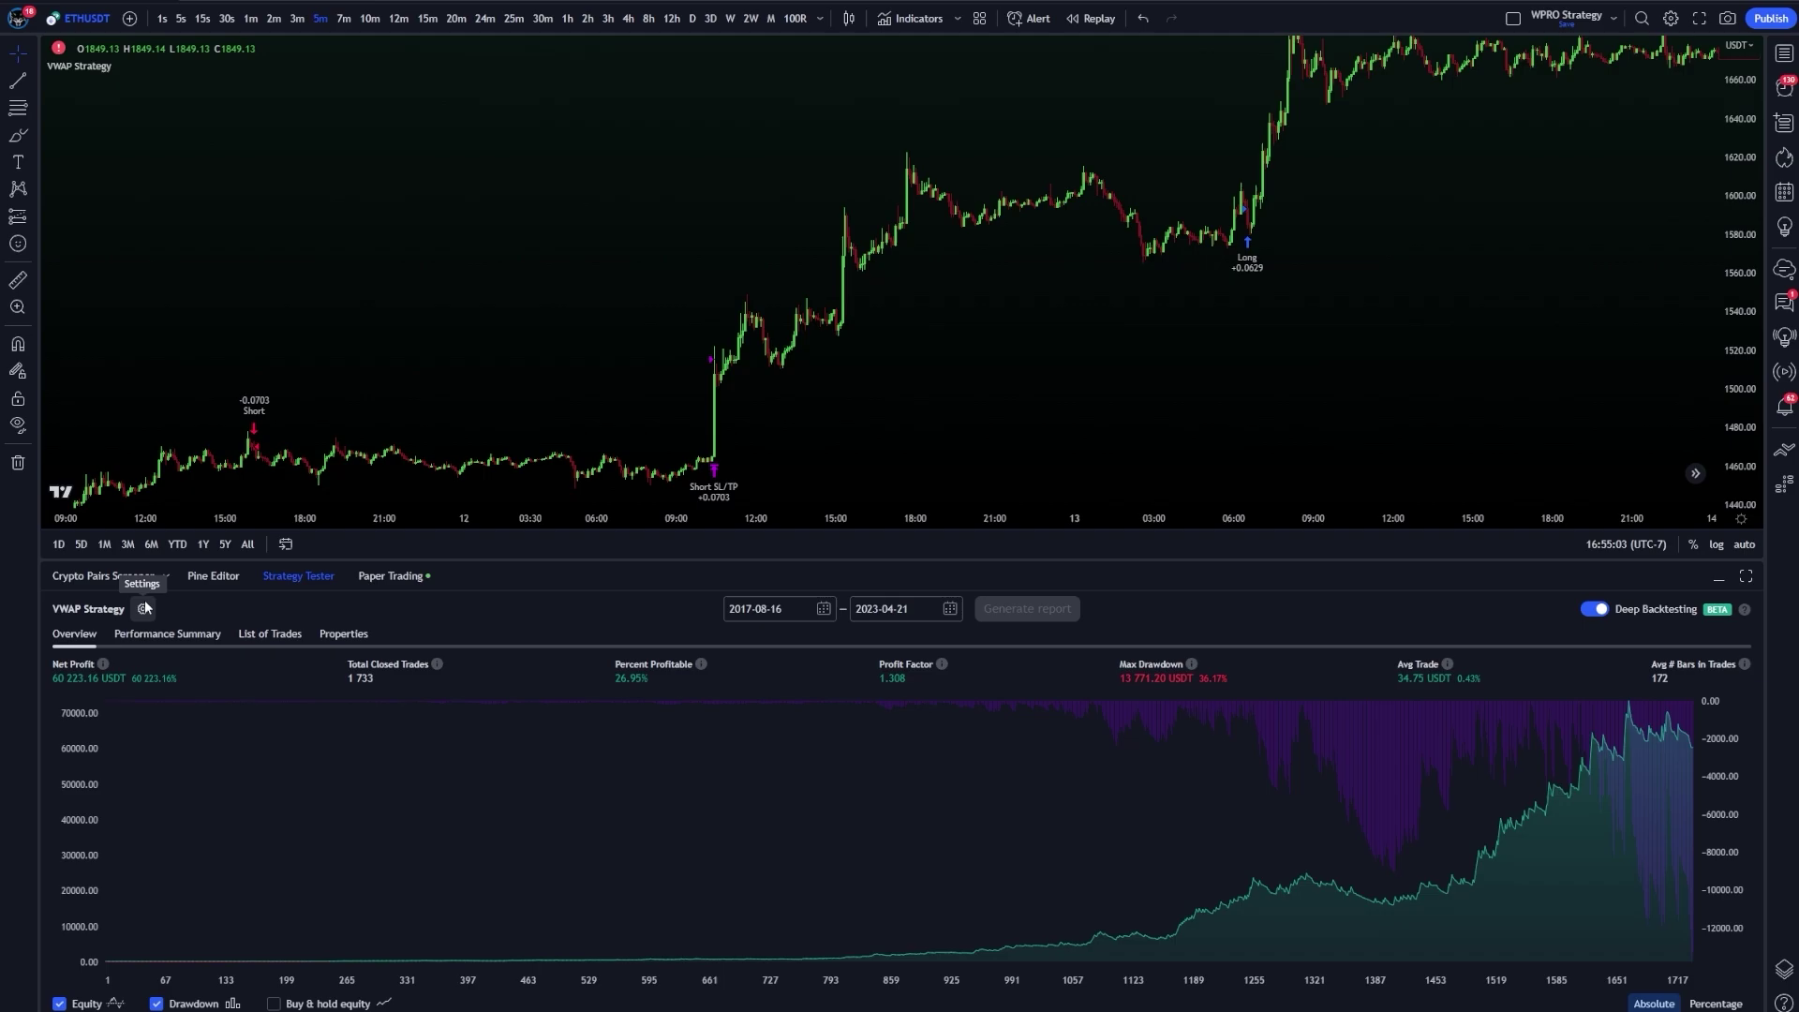
Review the RSI and VWAP inputs in the VWAP Strategy settings, moving the dialog aside to reveal the chart.
left_click(143, 608)
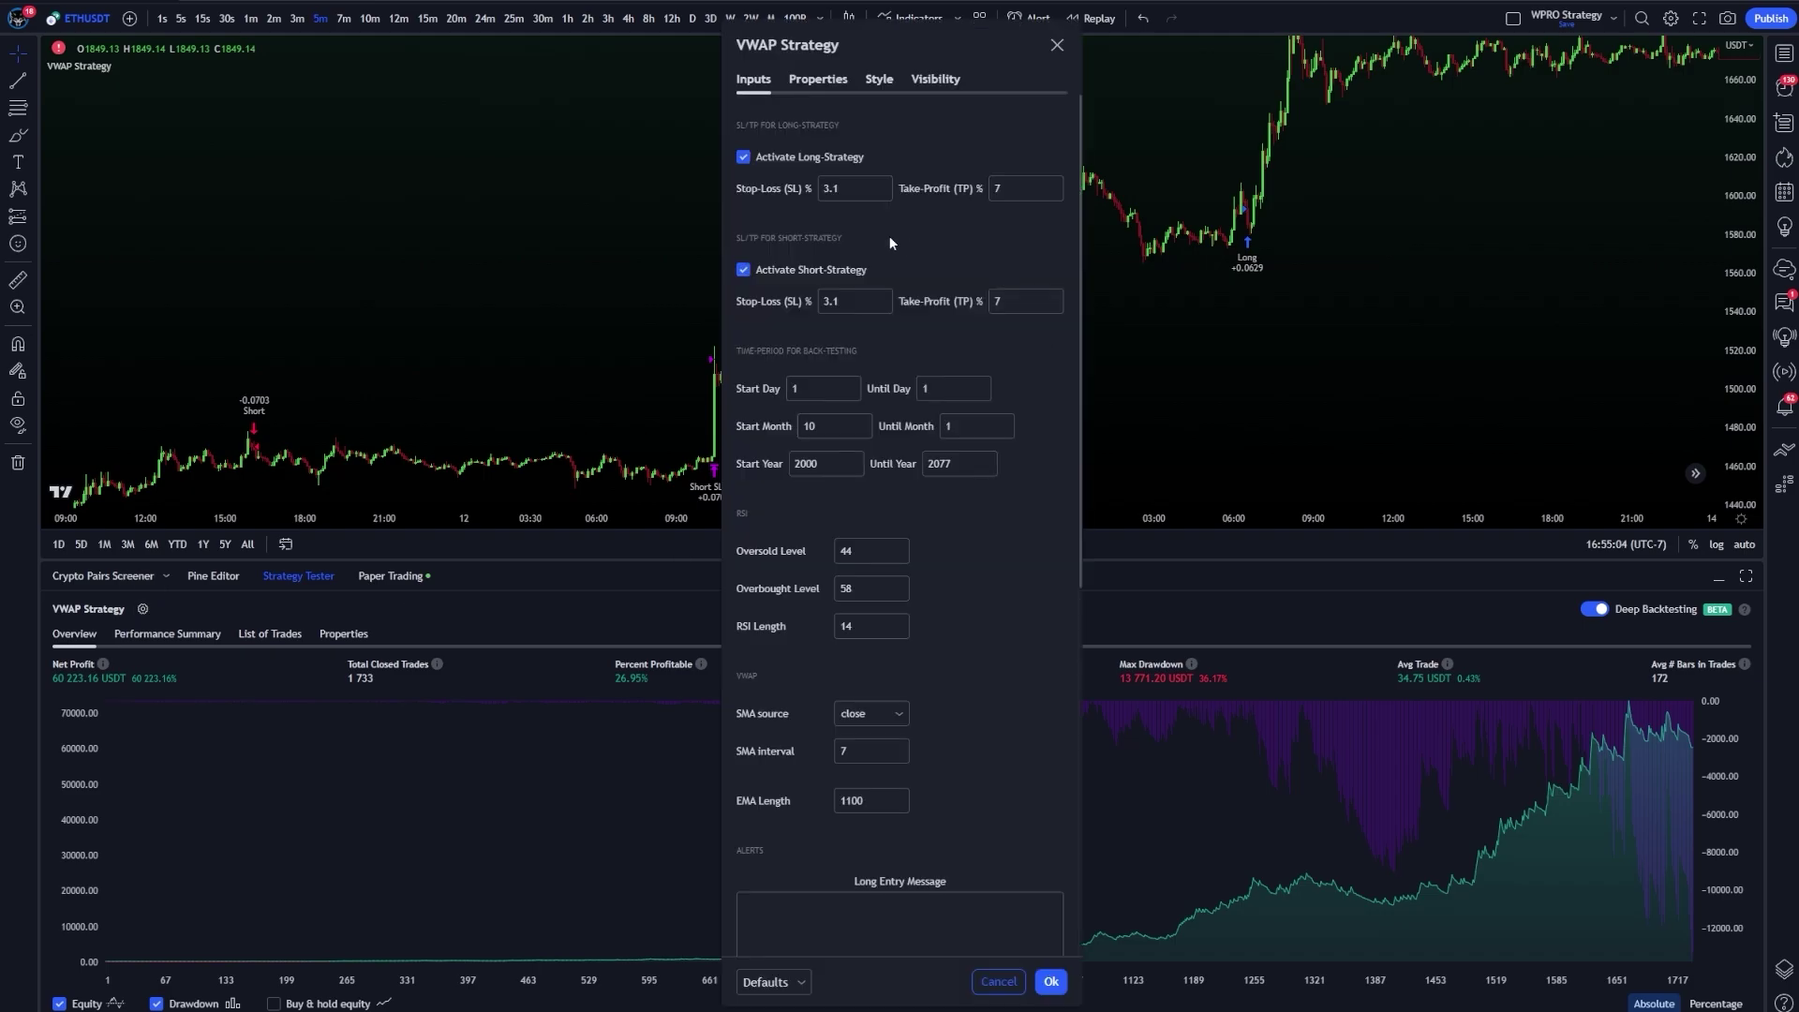
scroll(902, 638, "down", 1)
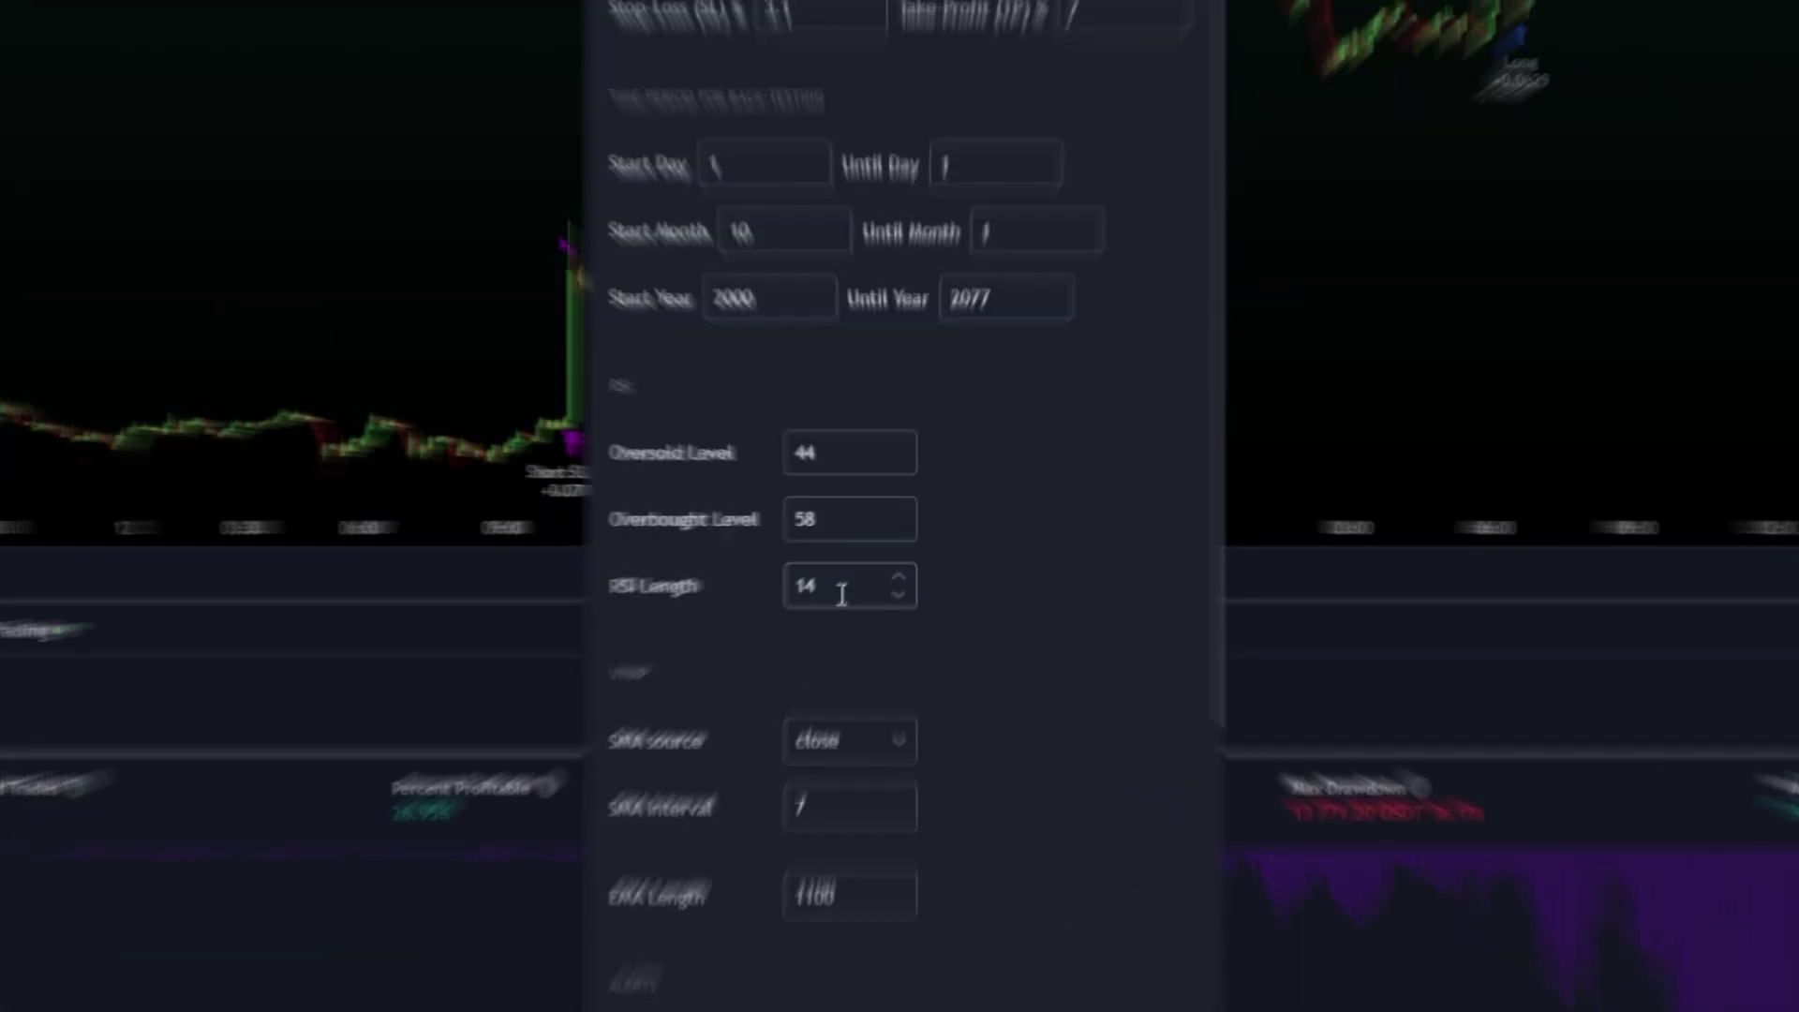
left_click(868, 550)
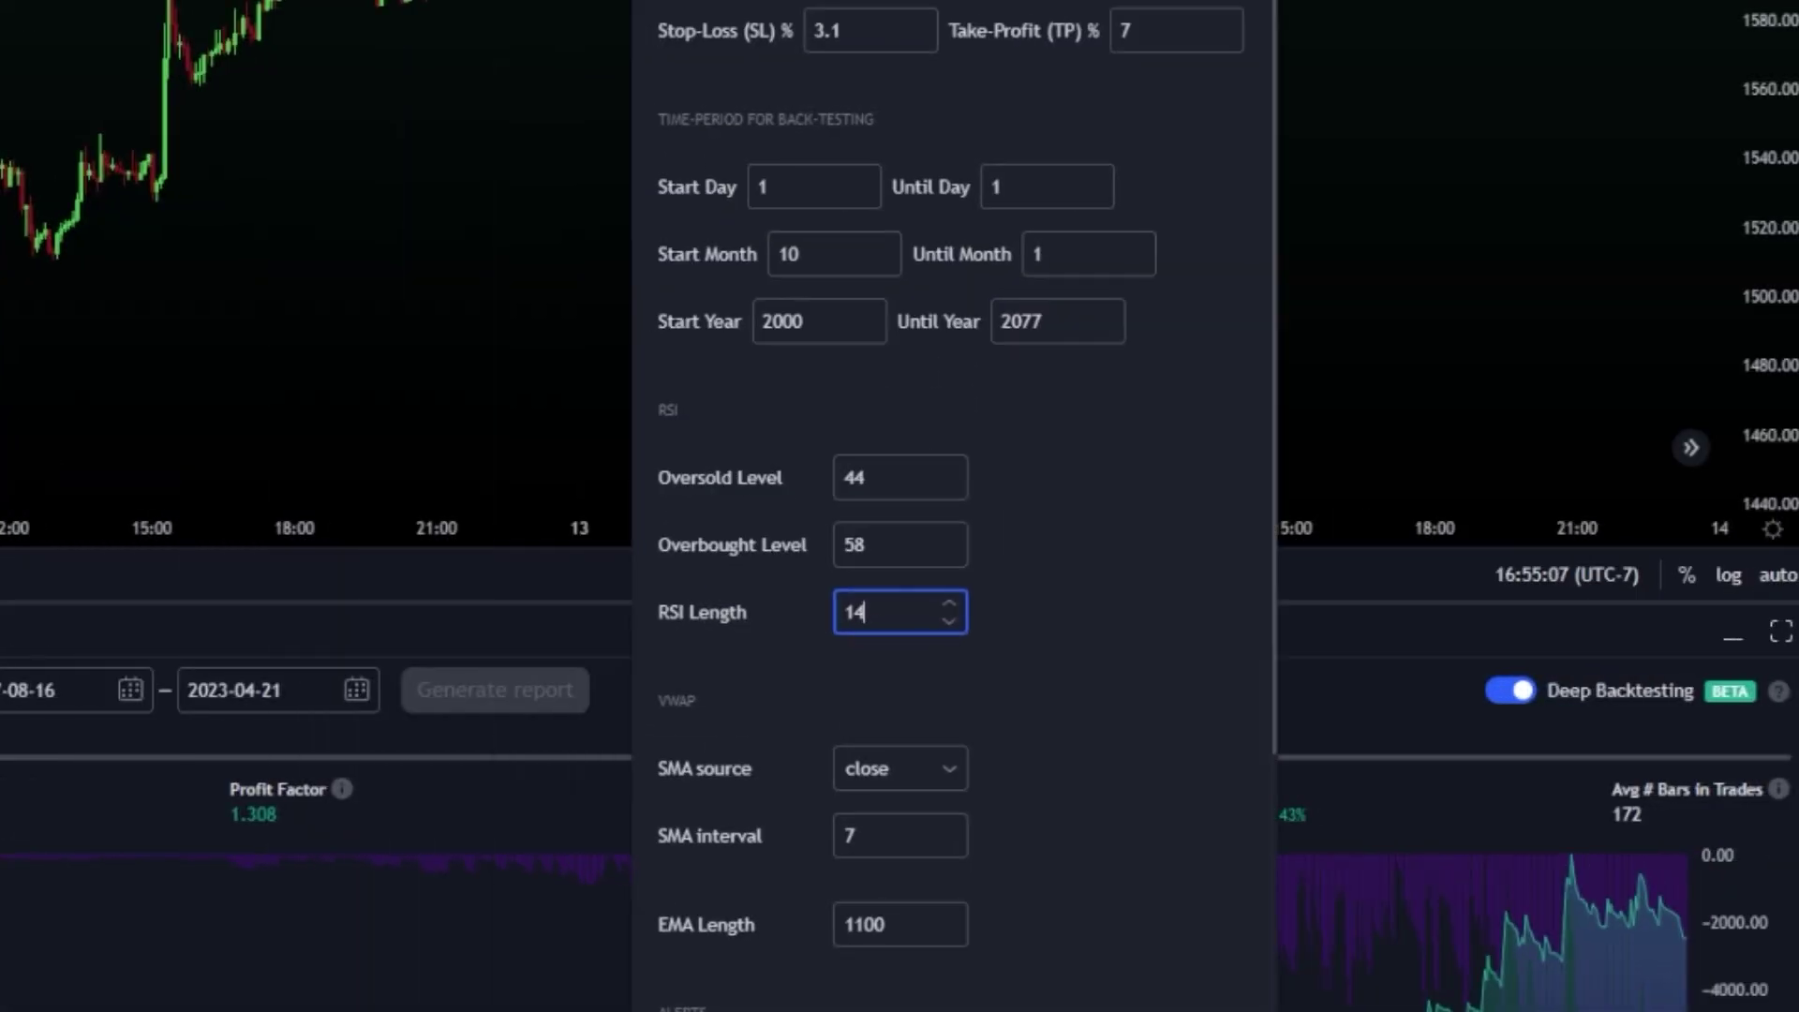
left_click_drag(937, 1, 1224, 2)
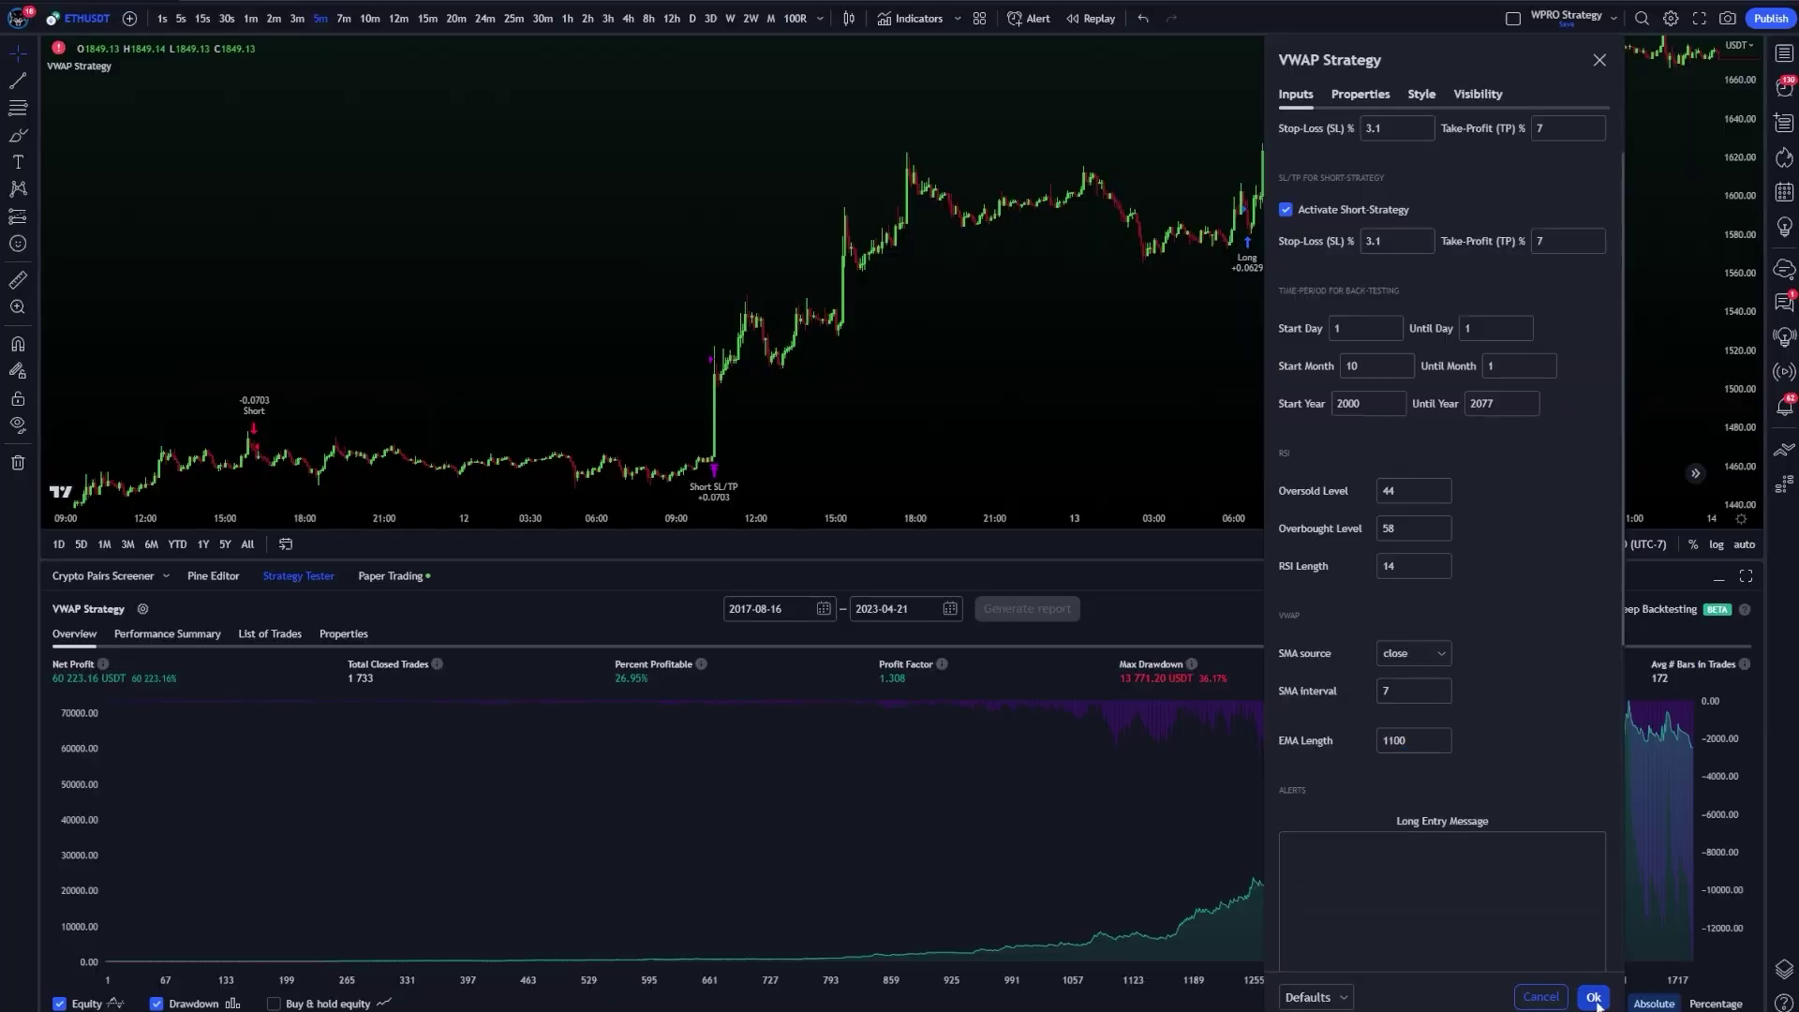
left_click(1212, 387)
Collapse the strategy tester and examine the long entries and exits on the ETHUSDT chart around 13 March 2023.
left_click(1723, 581)
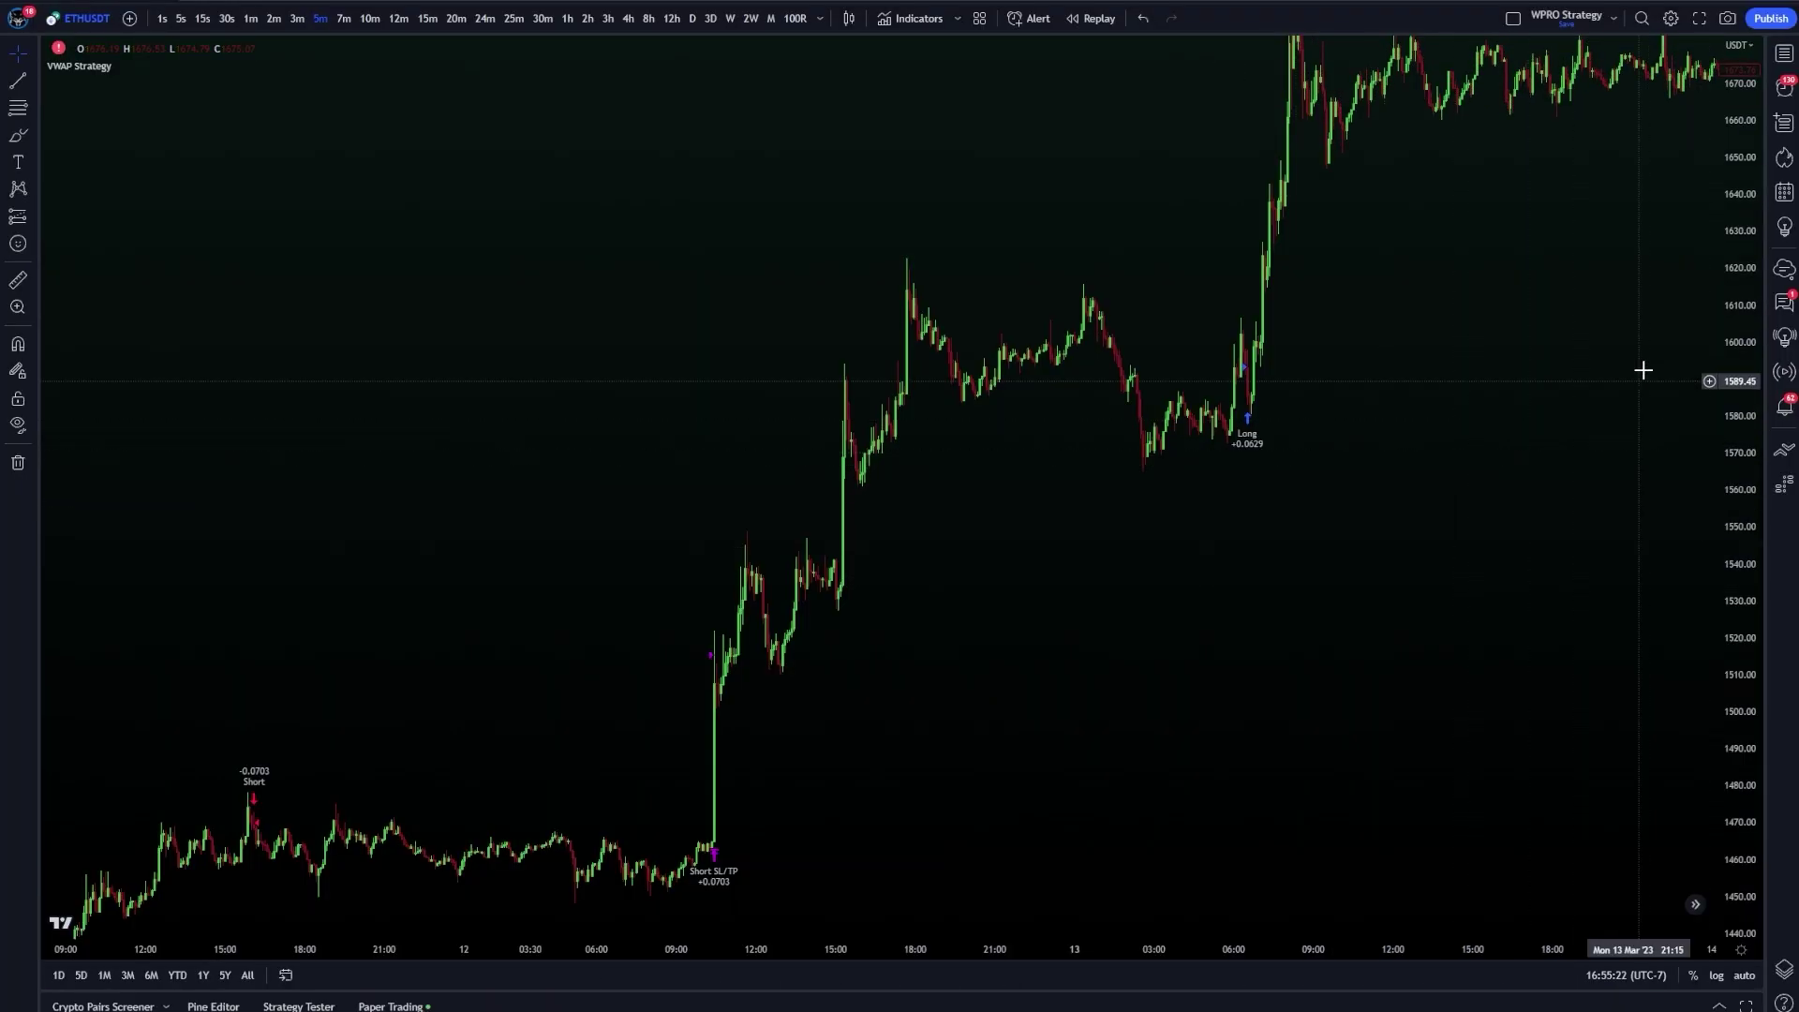
left_click_drag(1096, 653, 1042, 657)
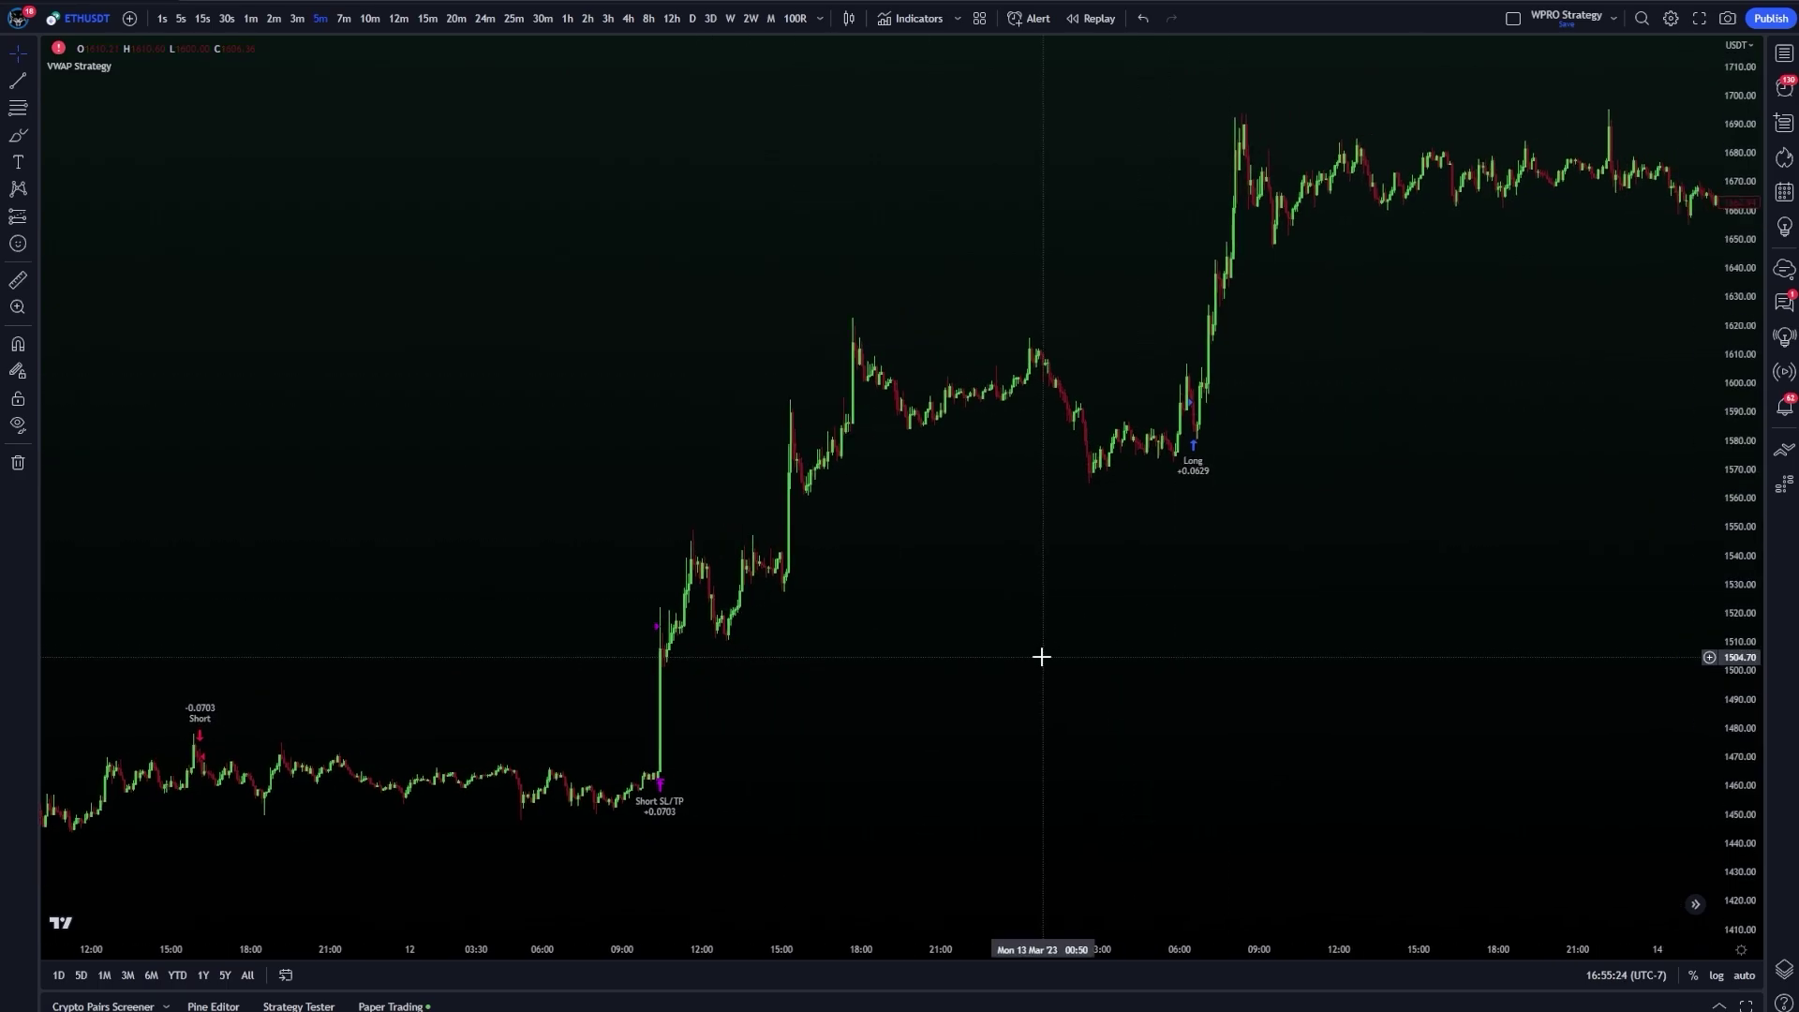
left_click_drag(945, 704, 1209, 609)
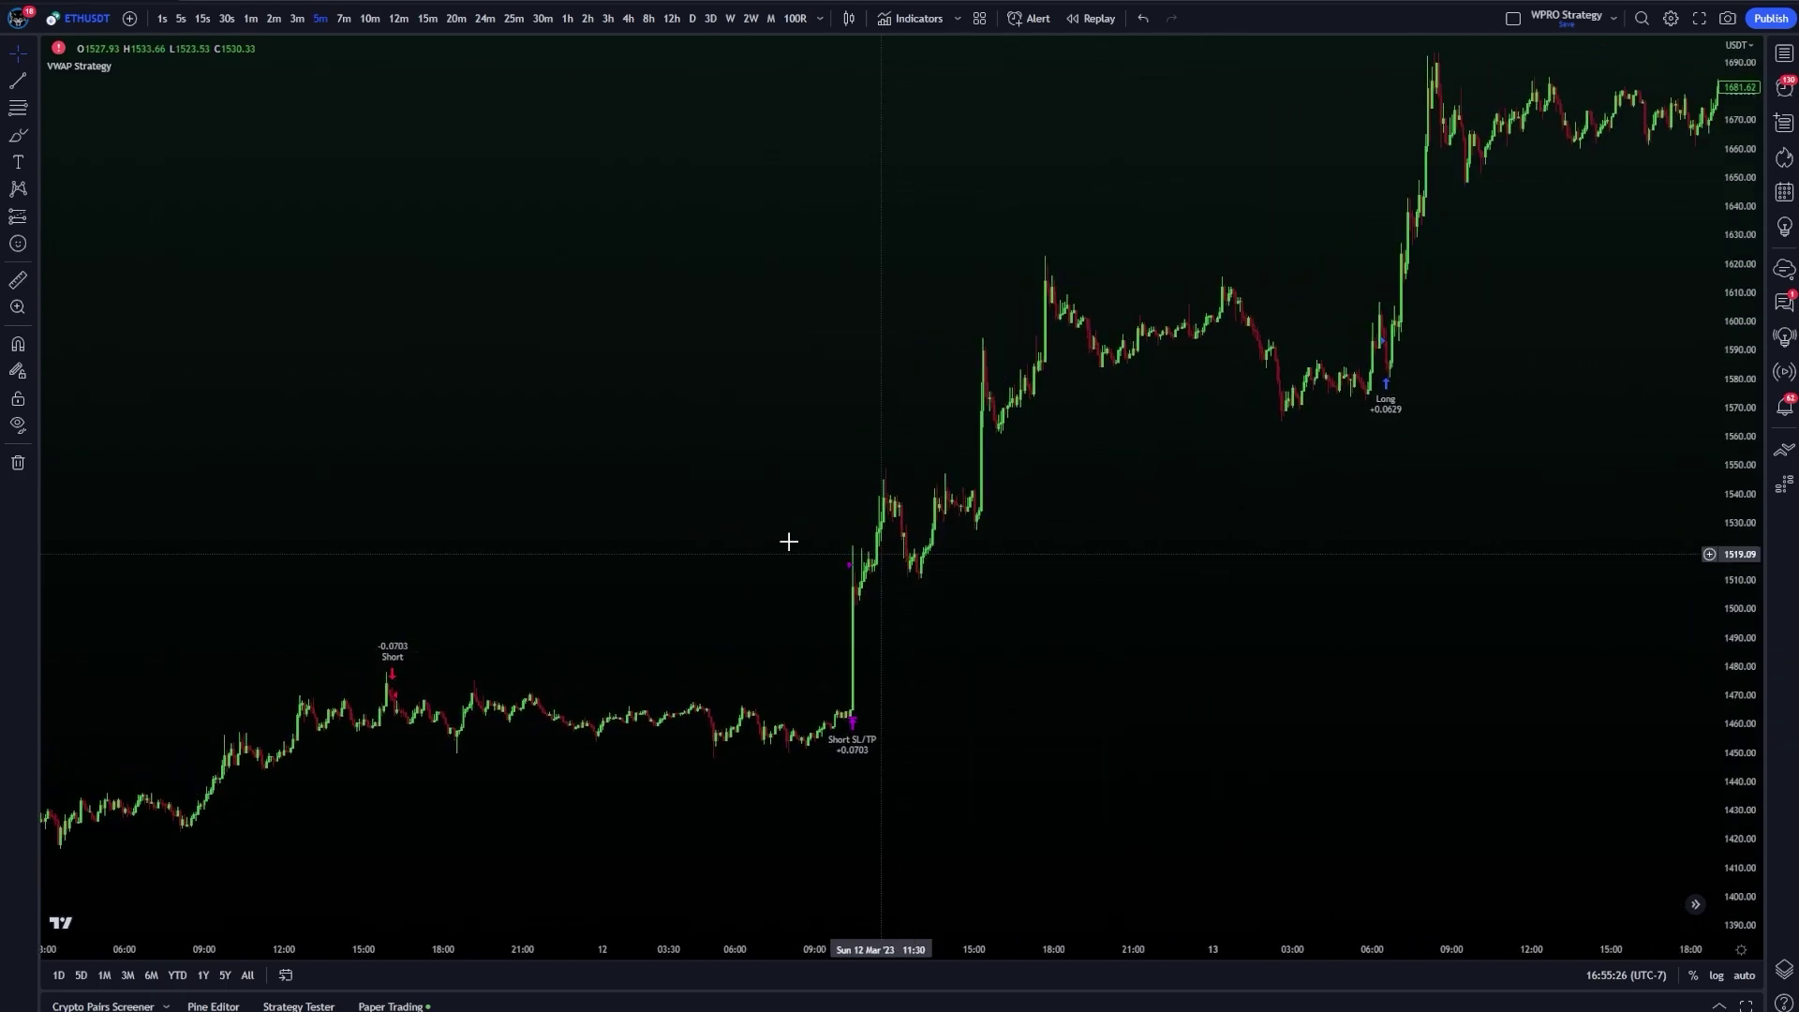
left_click_drag(1445, 380, 1366, 385)
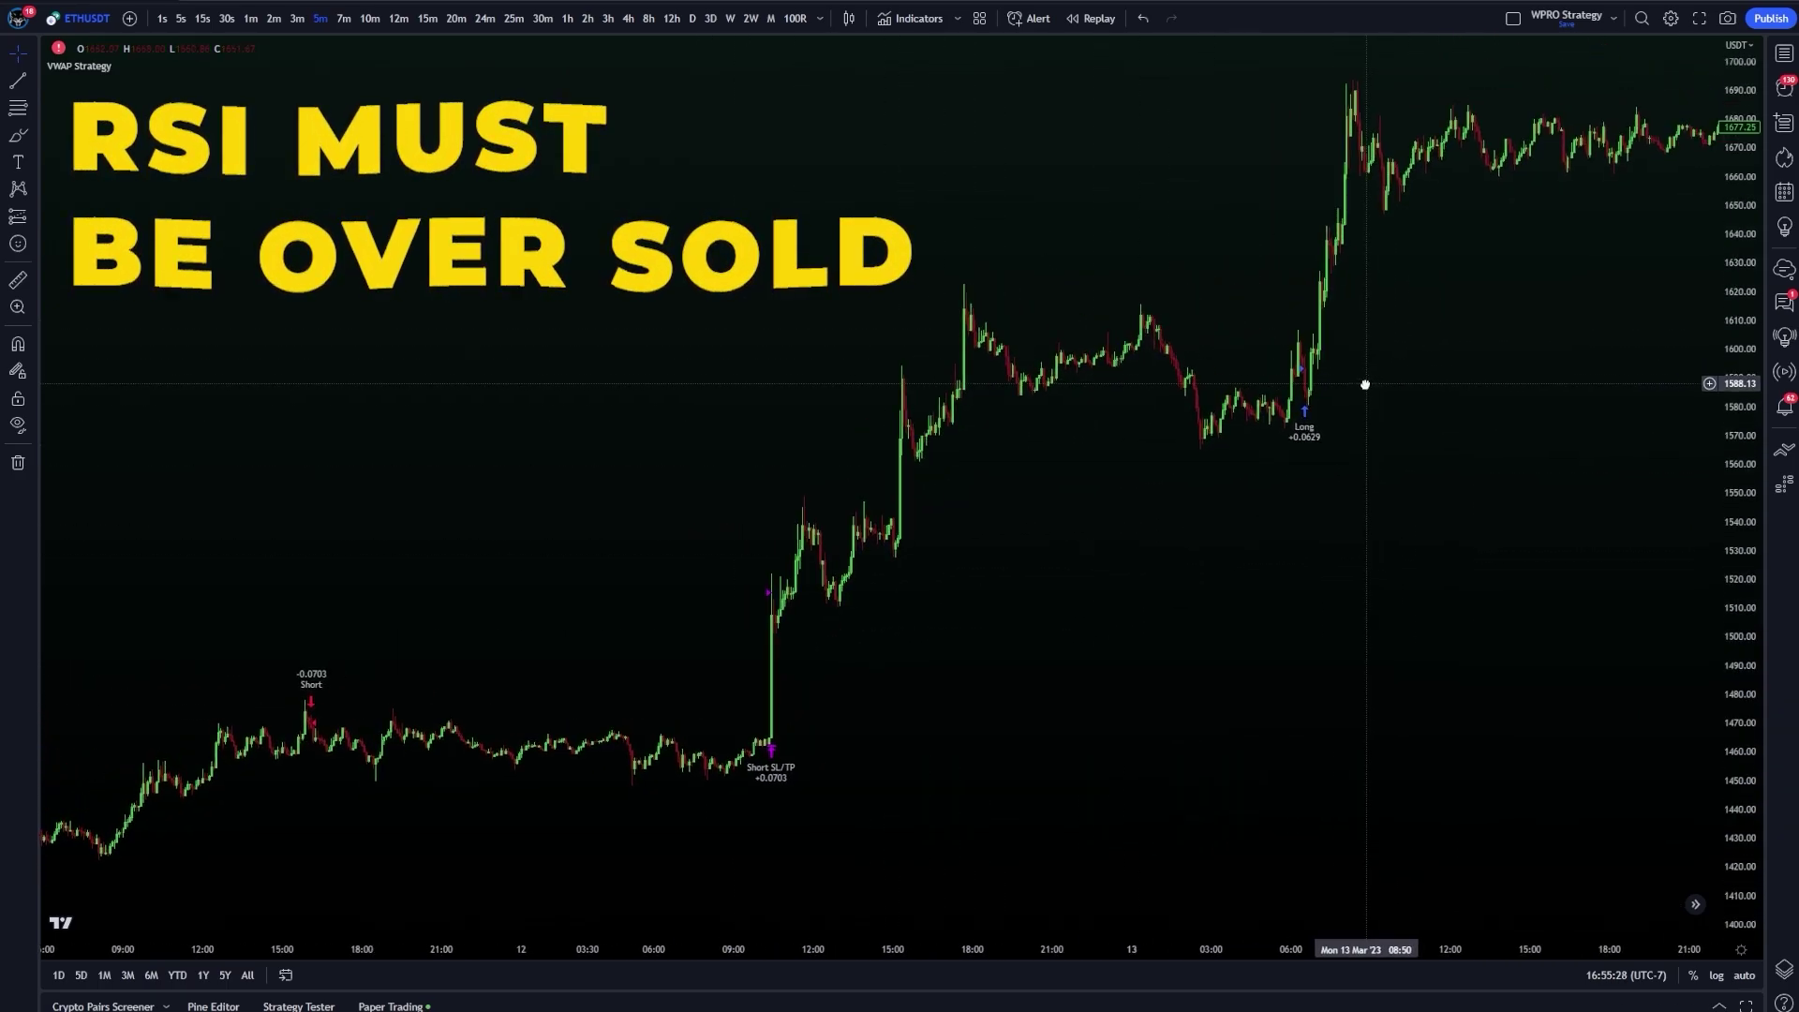
left_click_drag(1164, 493, 1117, 375)
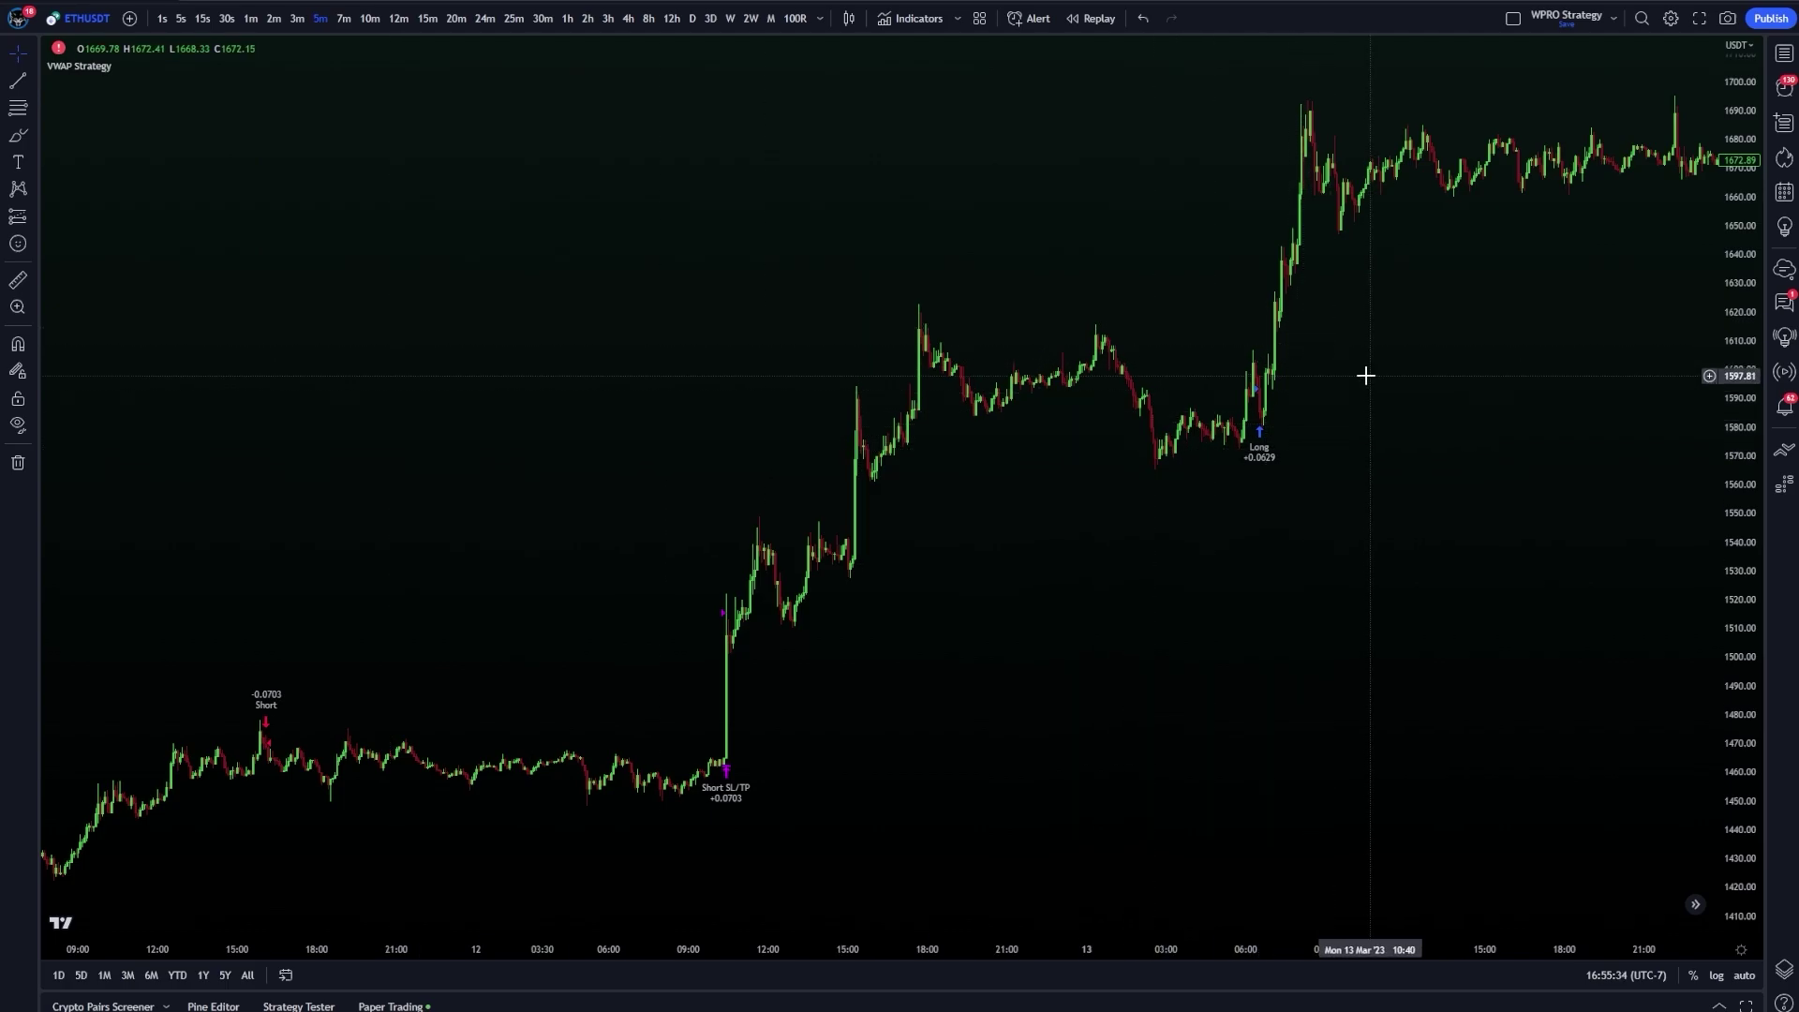
left_click_drag(1365, 376, 782, 575)
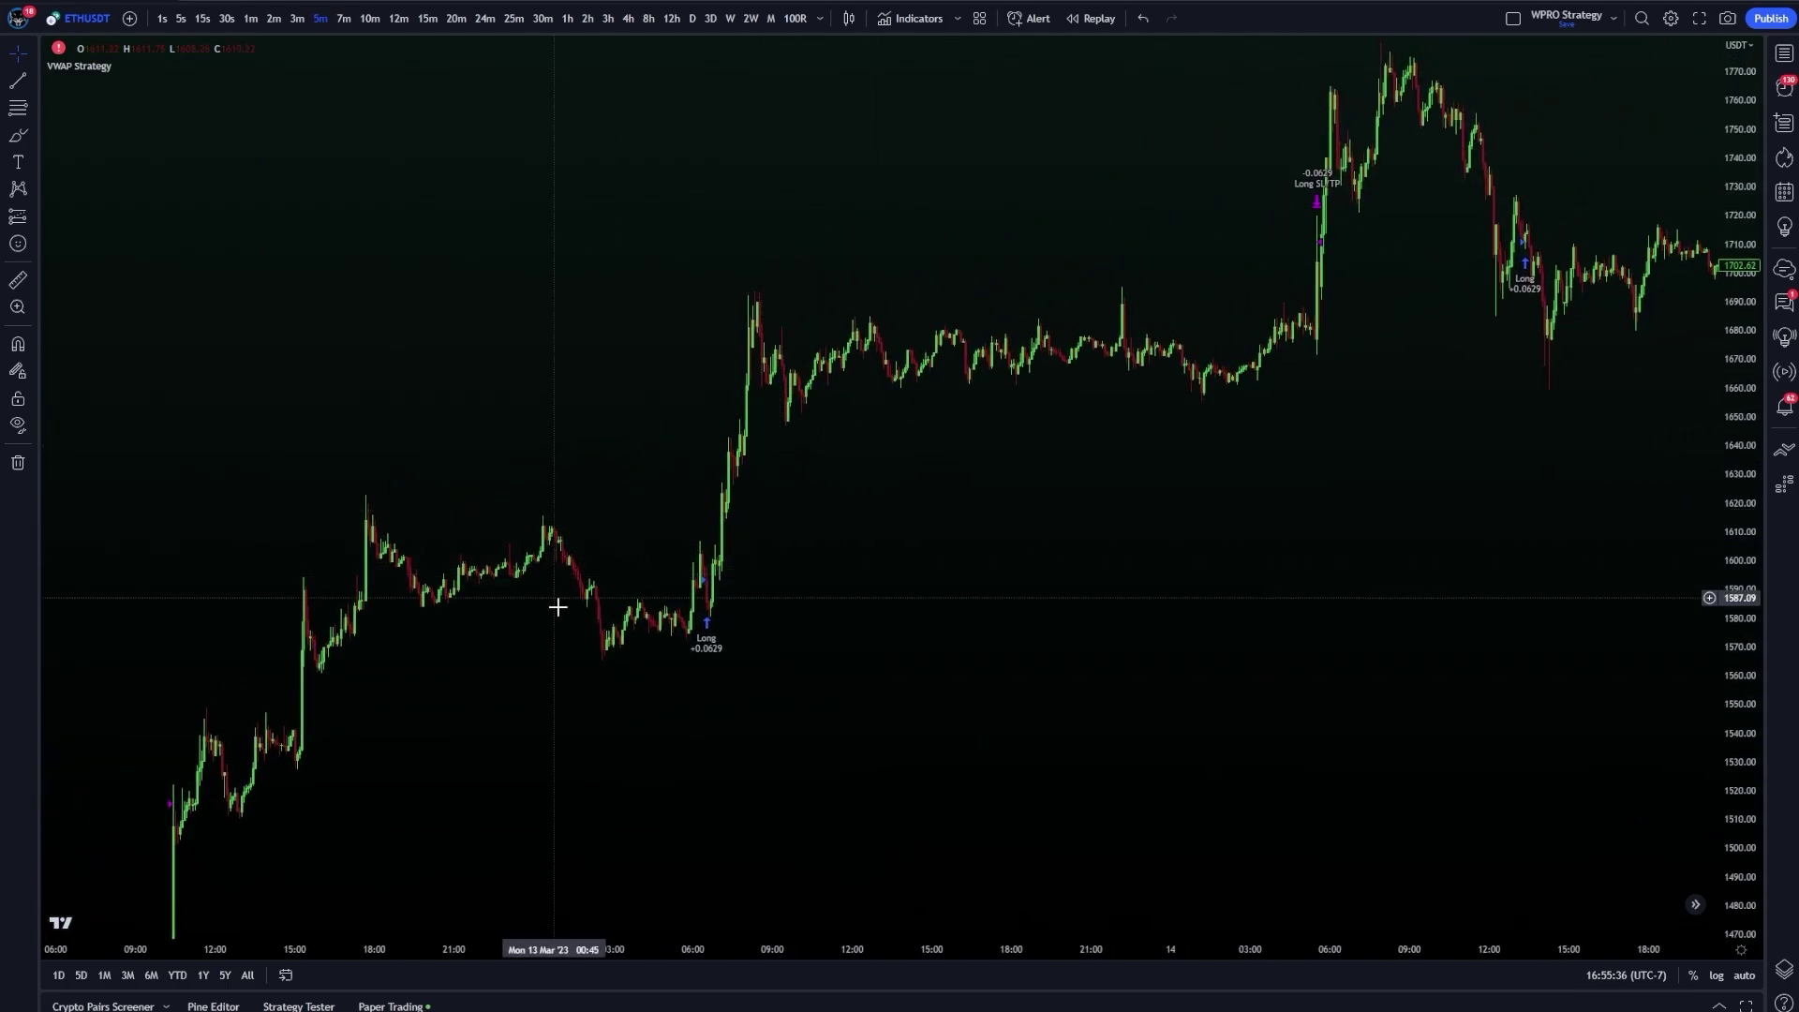
left_click_drag(1172, 440, 856, 501)
Measure the price move of the short trade from its 7 March entry to its 9 March exit.
left_click_drag(476, 763, 1293, 397)
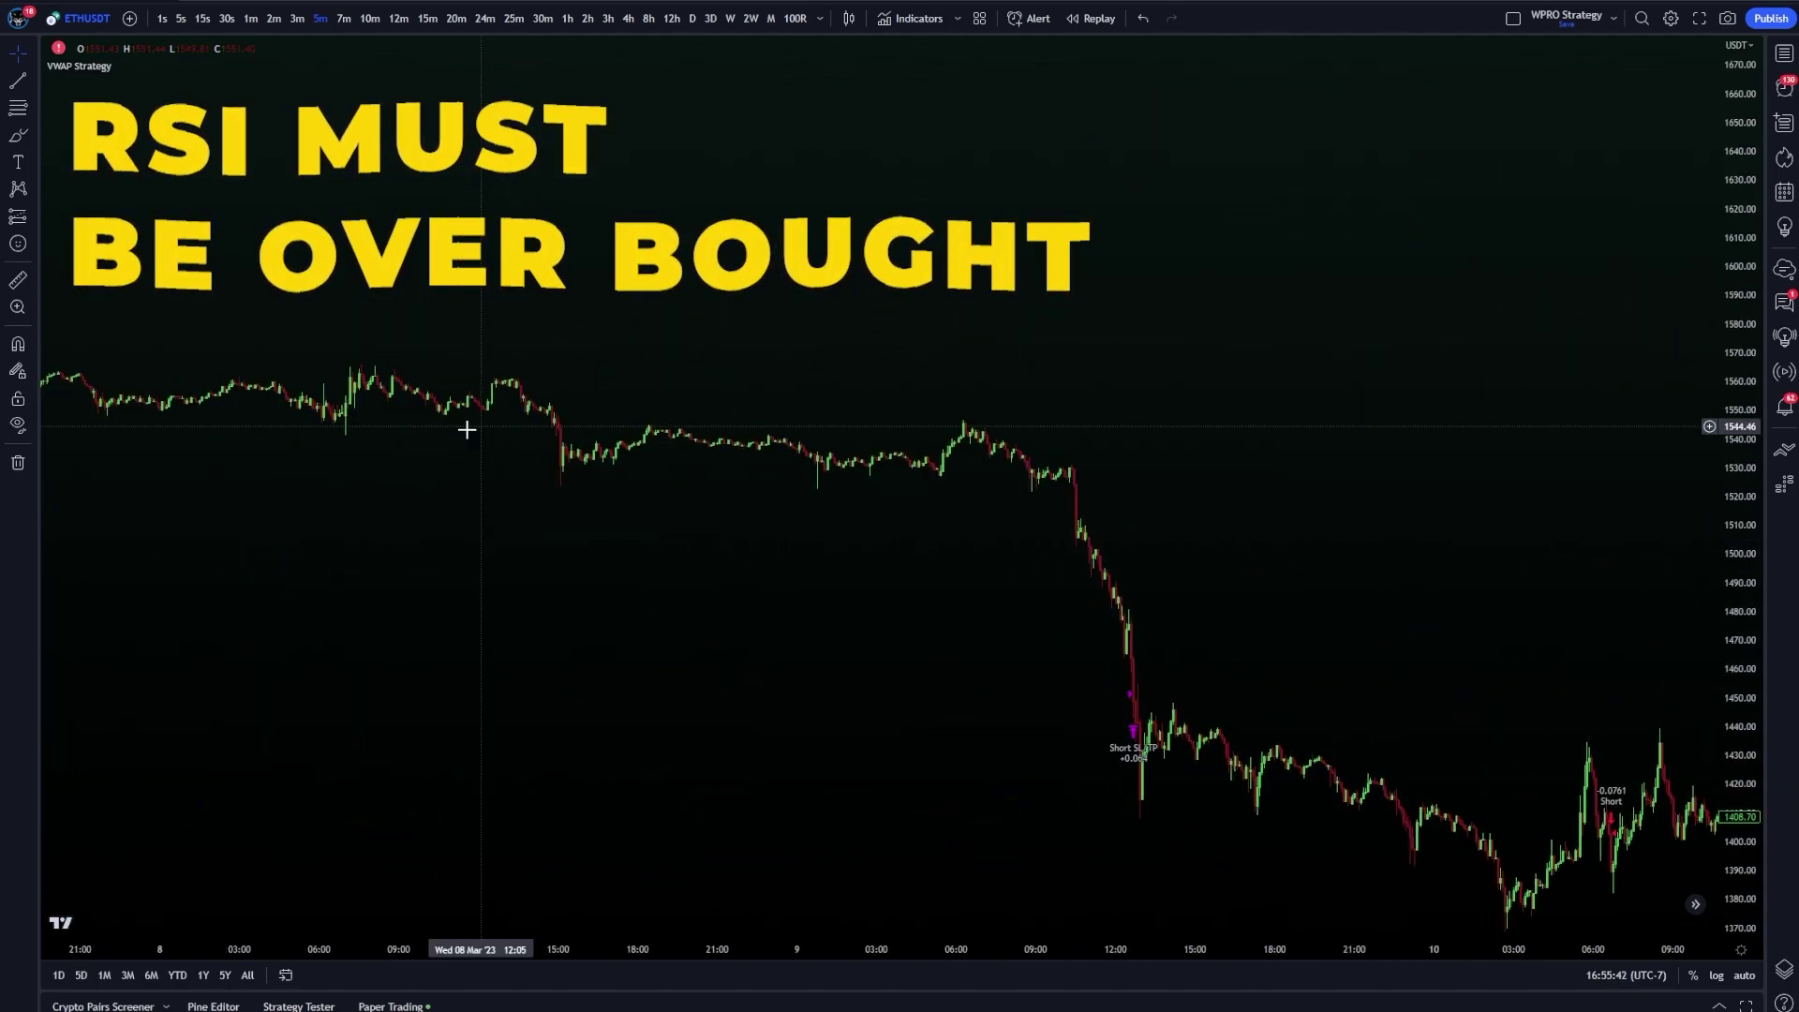
left_click_drag(469, 425, 1036, 466)
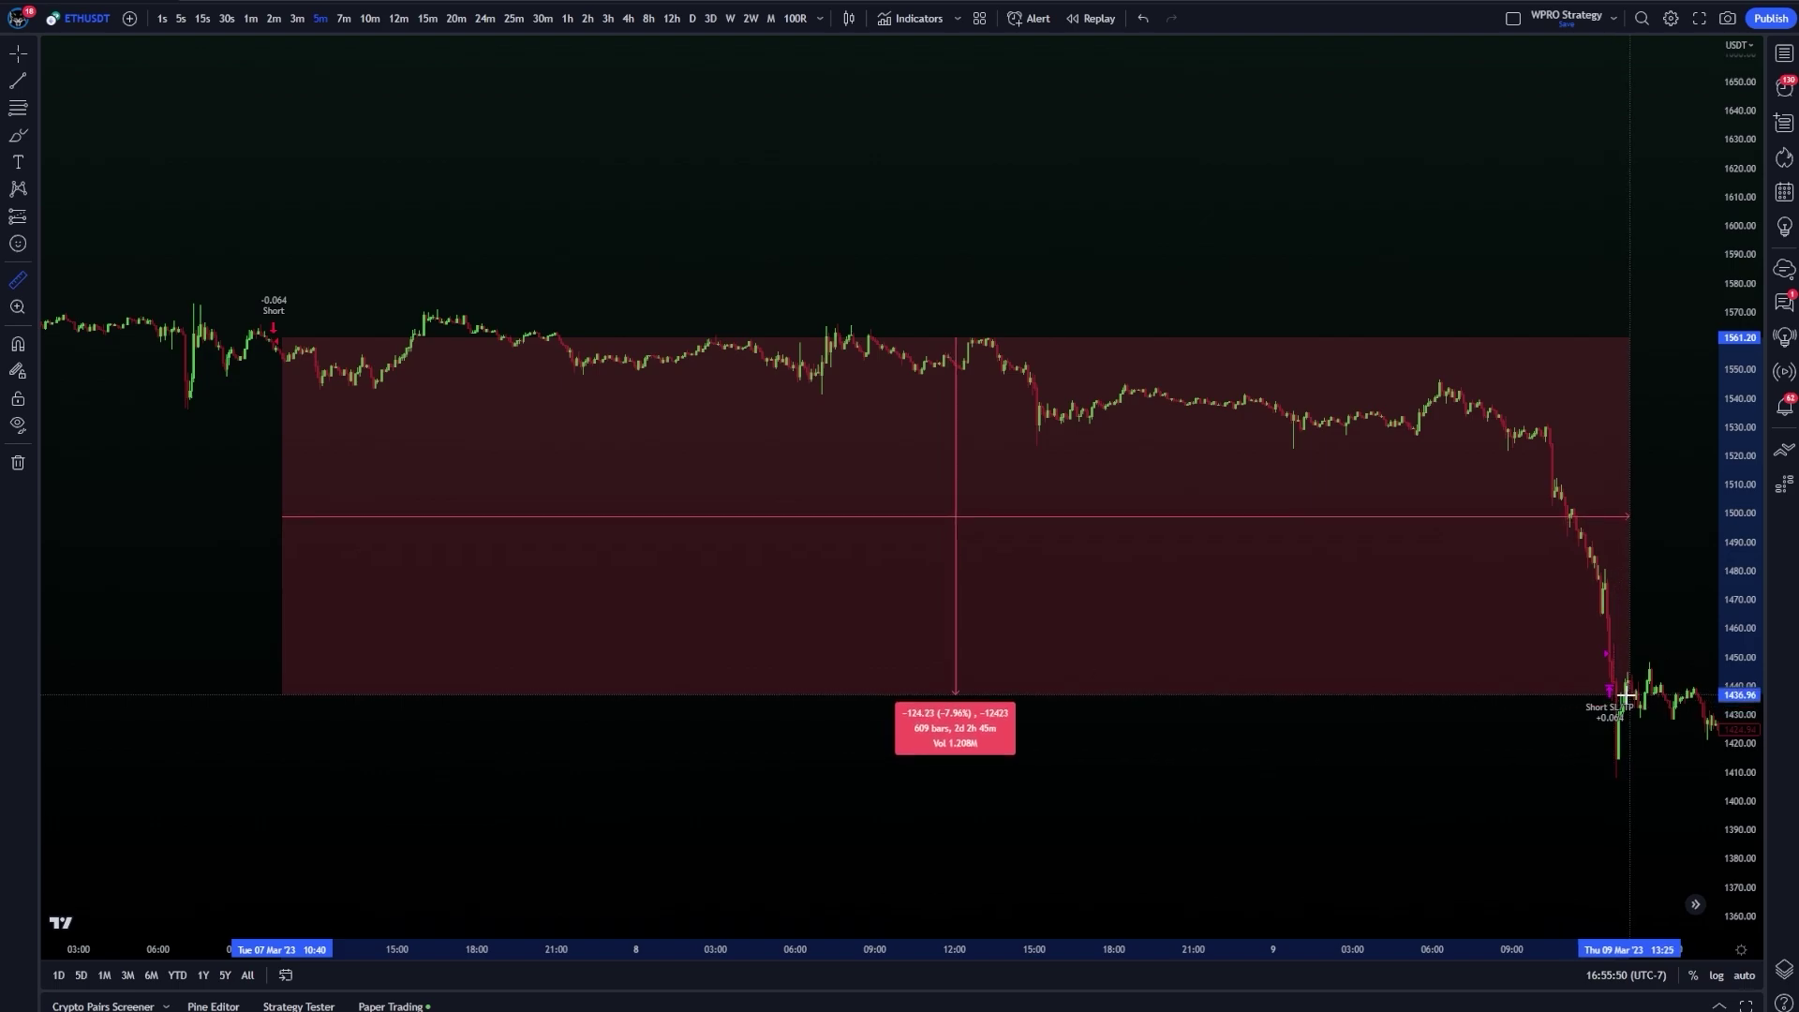
double_click(1565, 683)
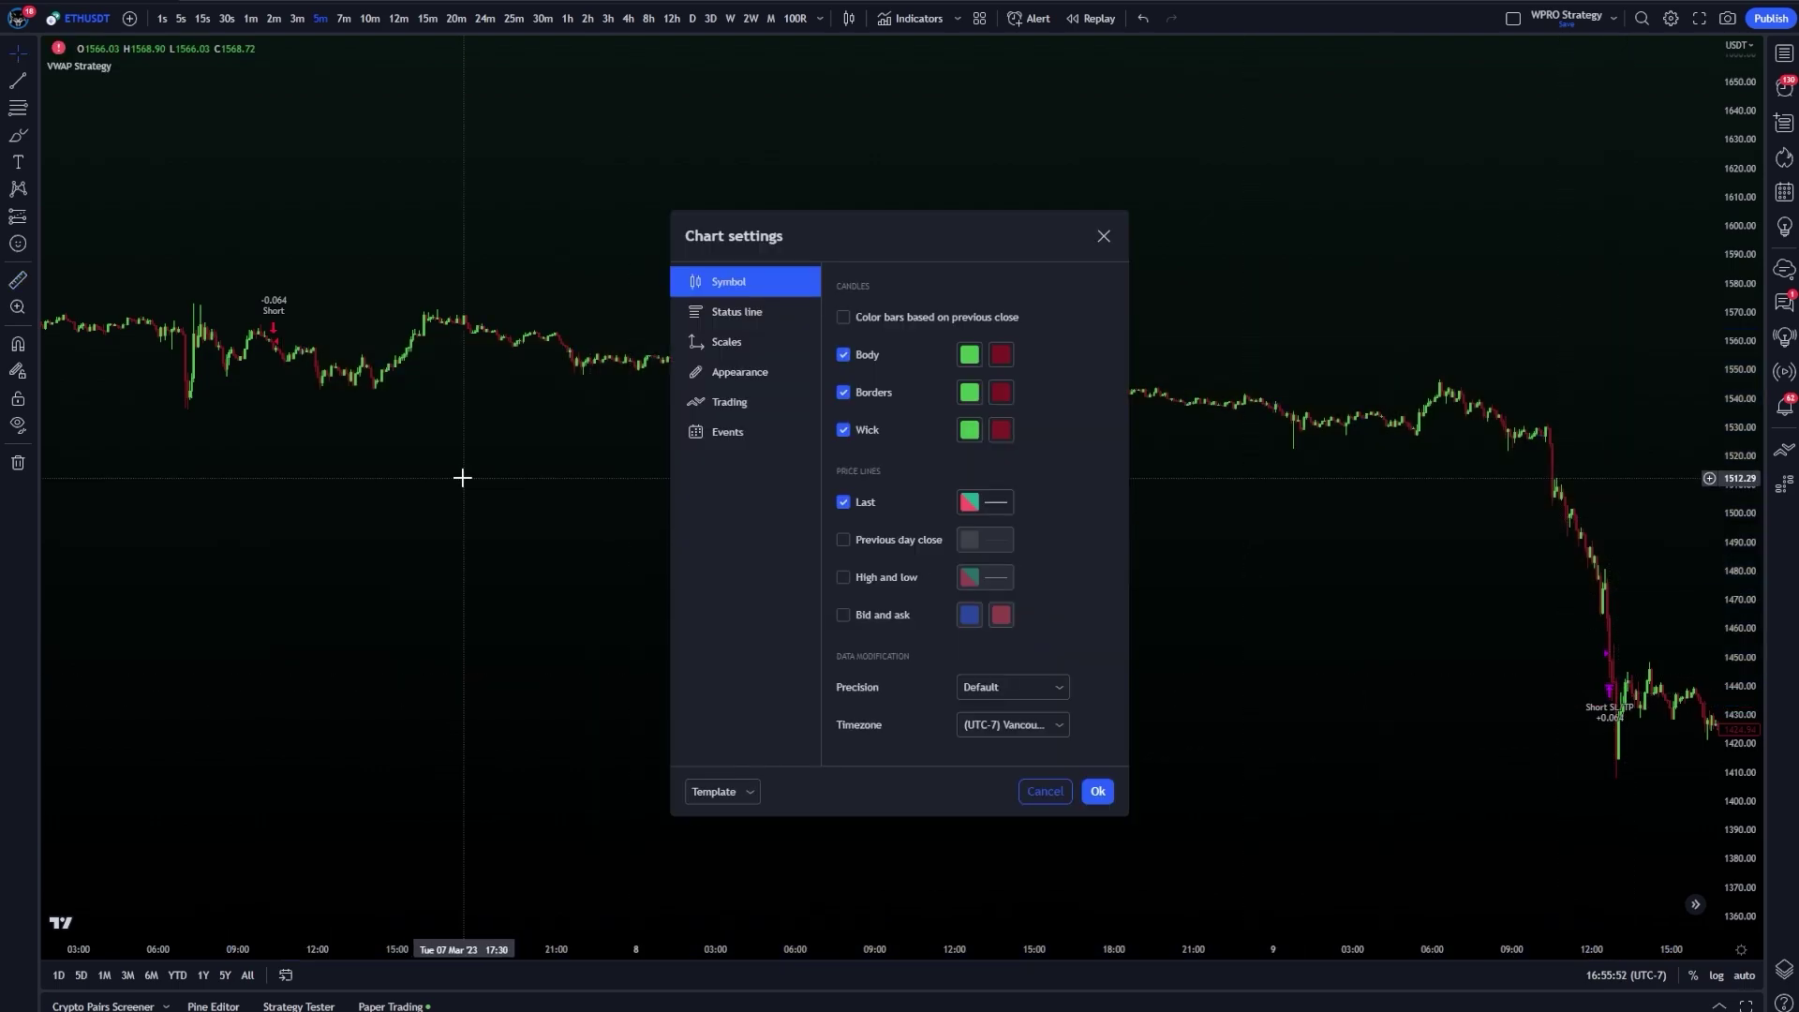
left_click(1102, 237)
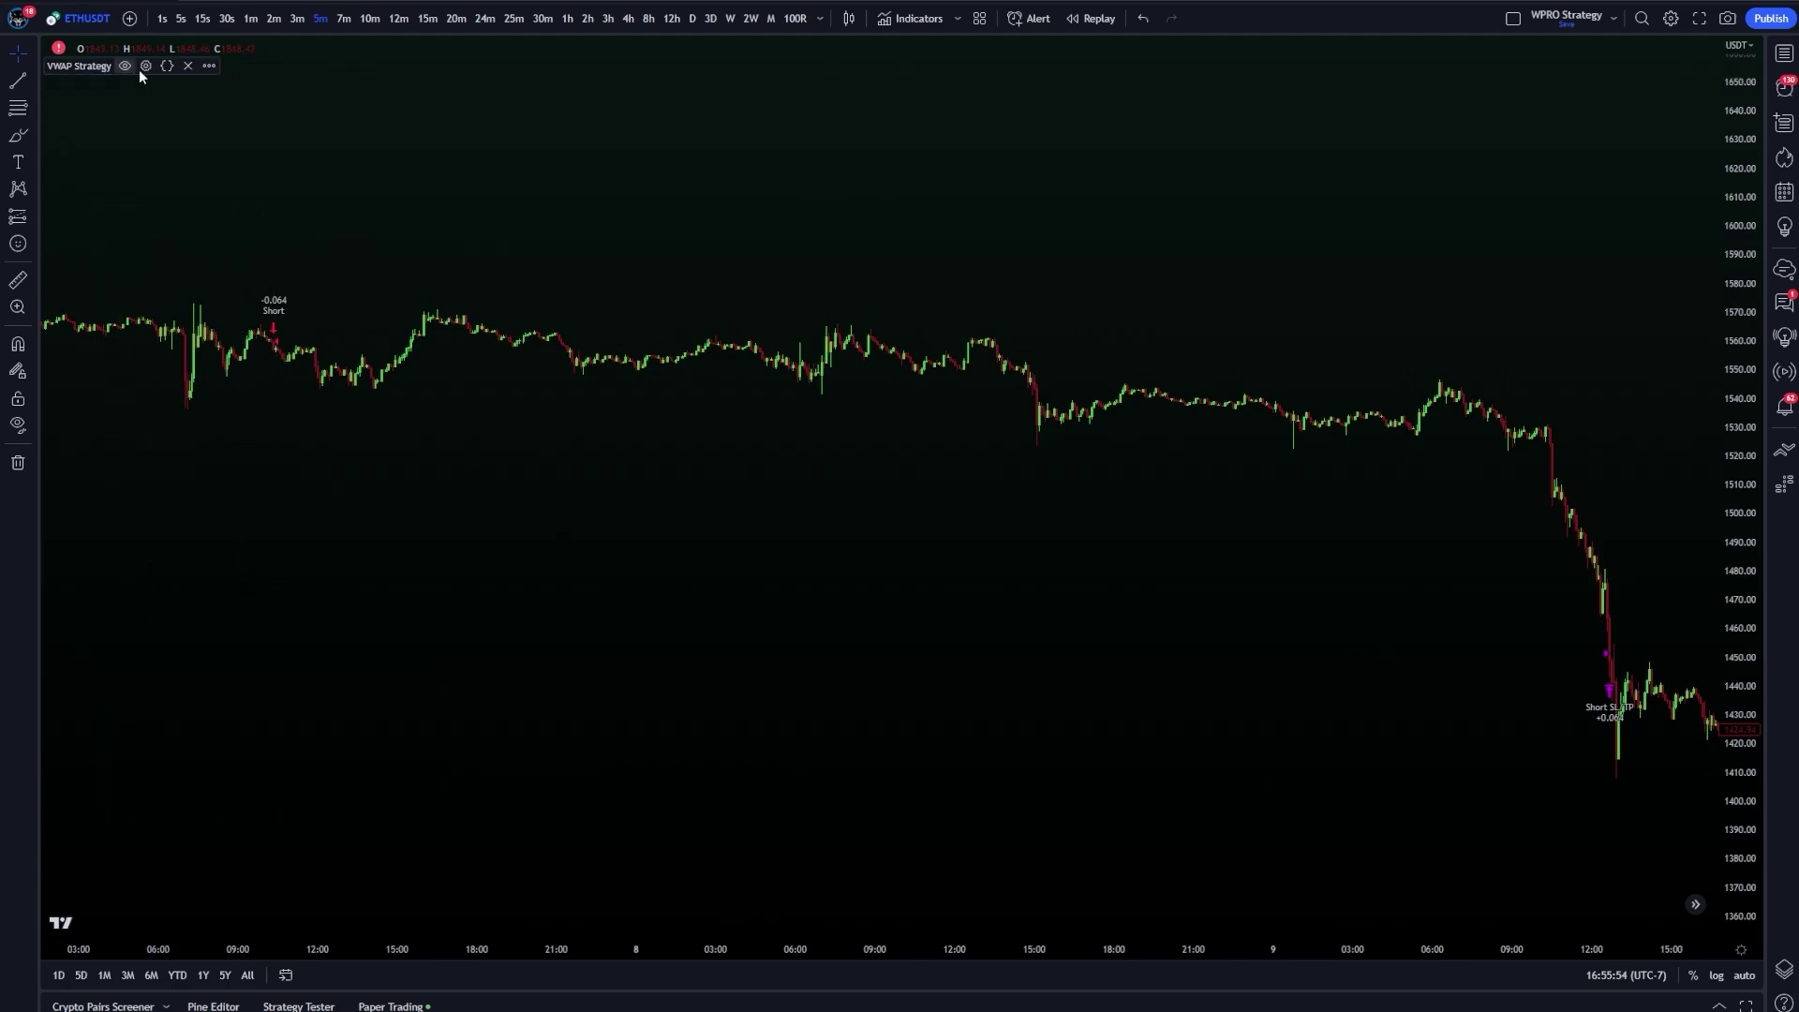
Check the stop-loss and take-profit percentages for long and short trades in the VWAP Strategy settings.
left_click(145, 66)
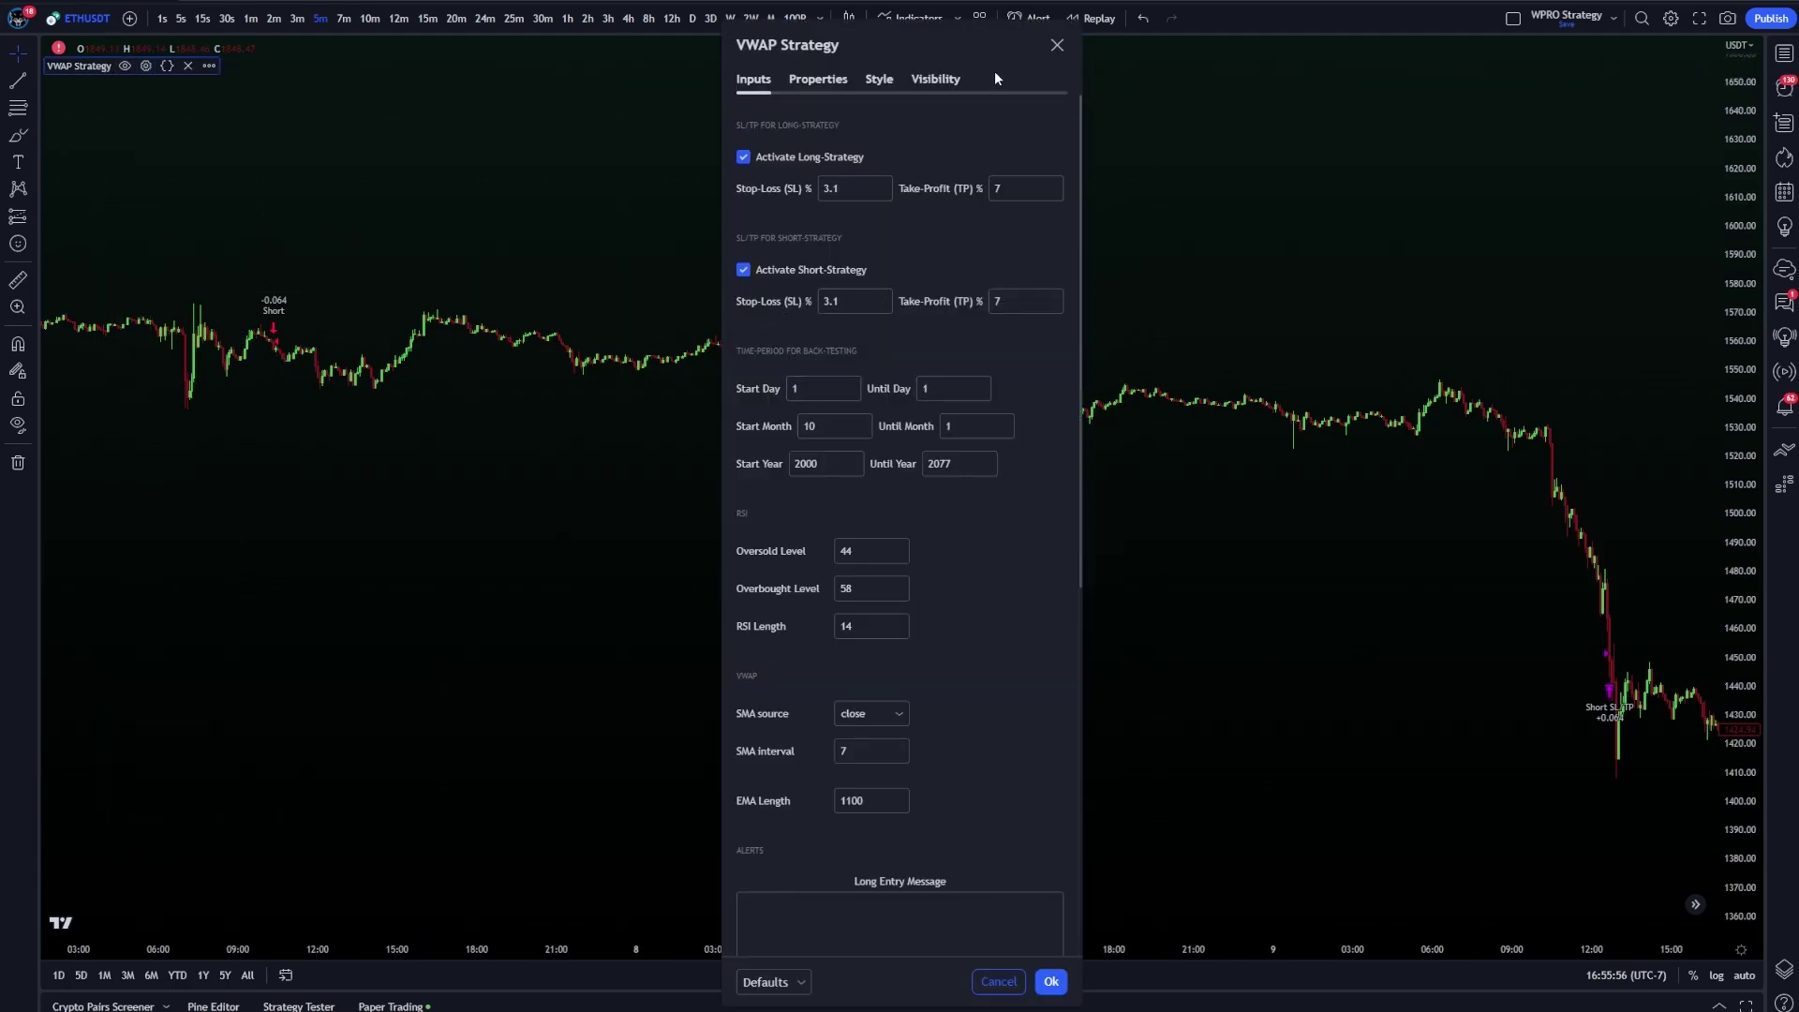
left_click_drag(995, 79, 1256, 107)
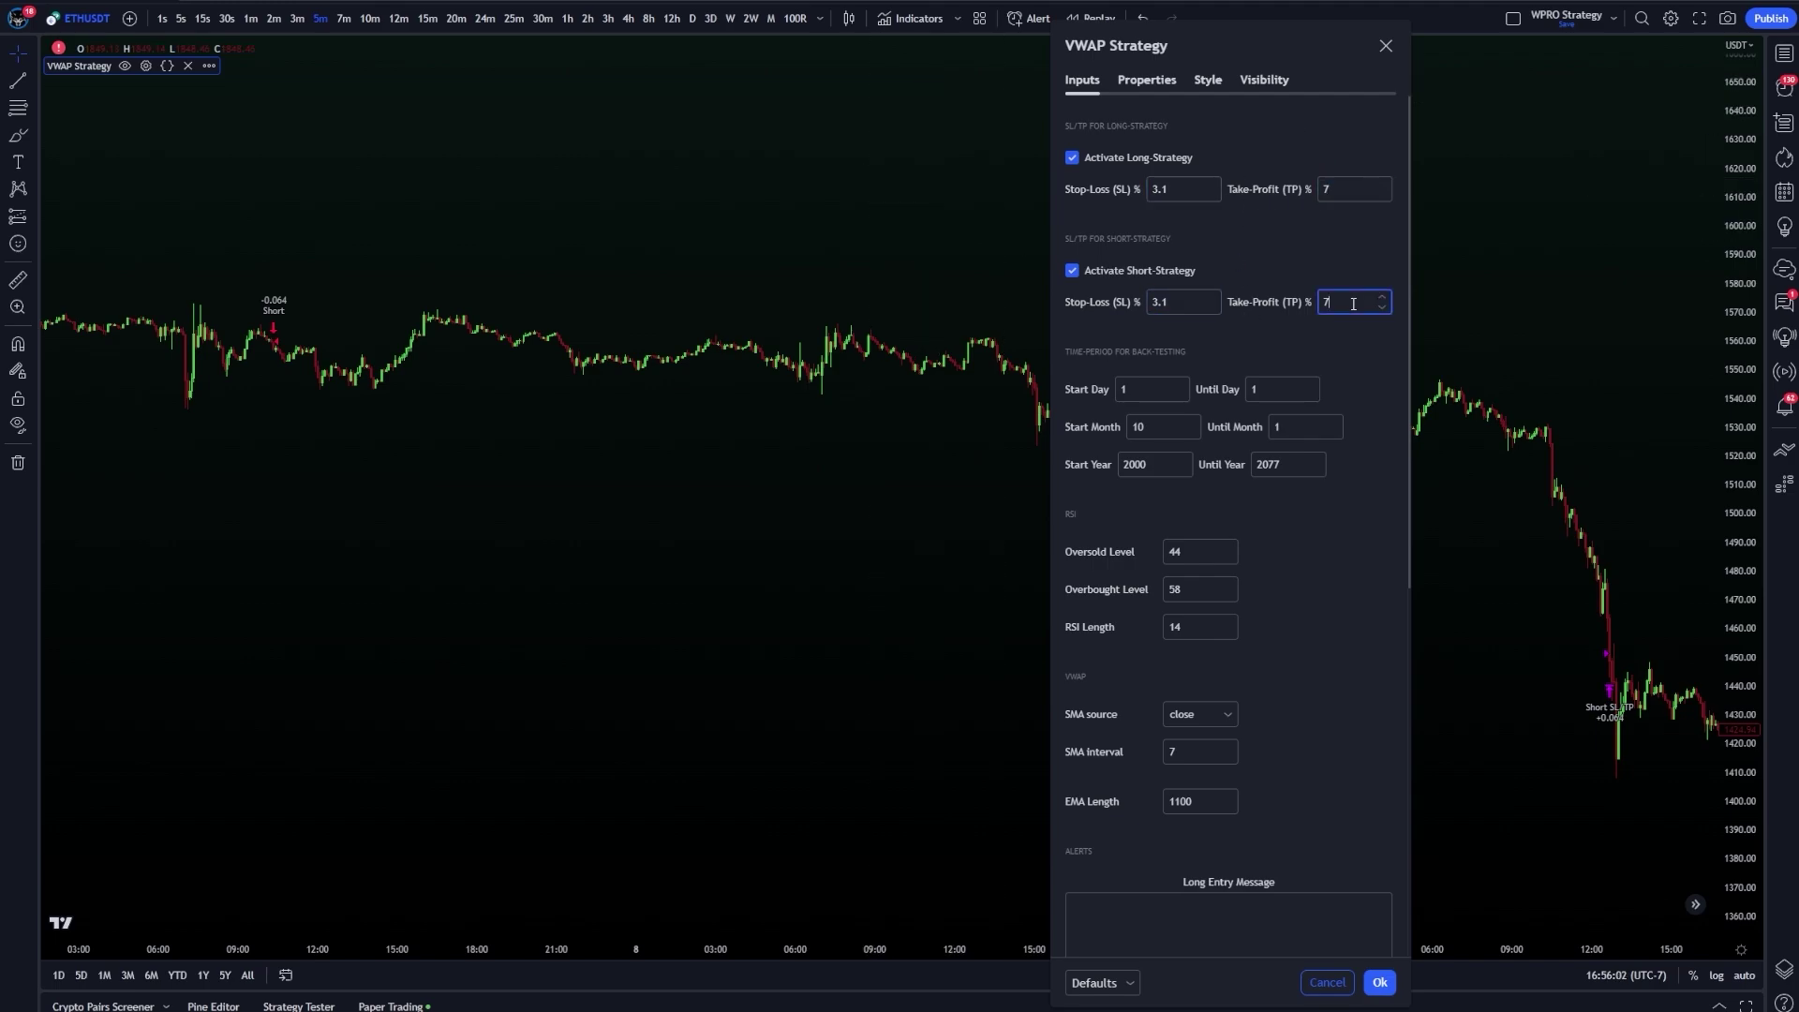
left_click(1392, 983)
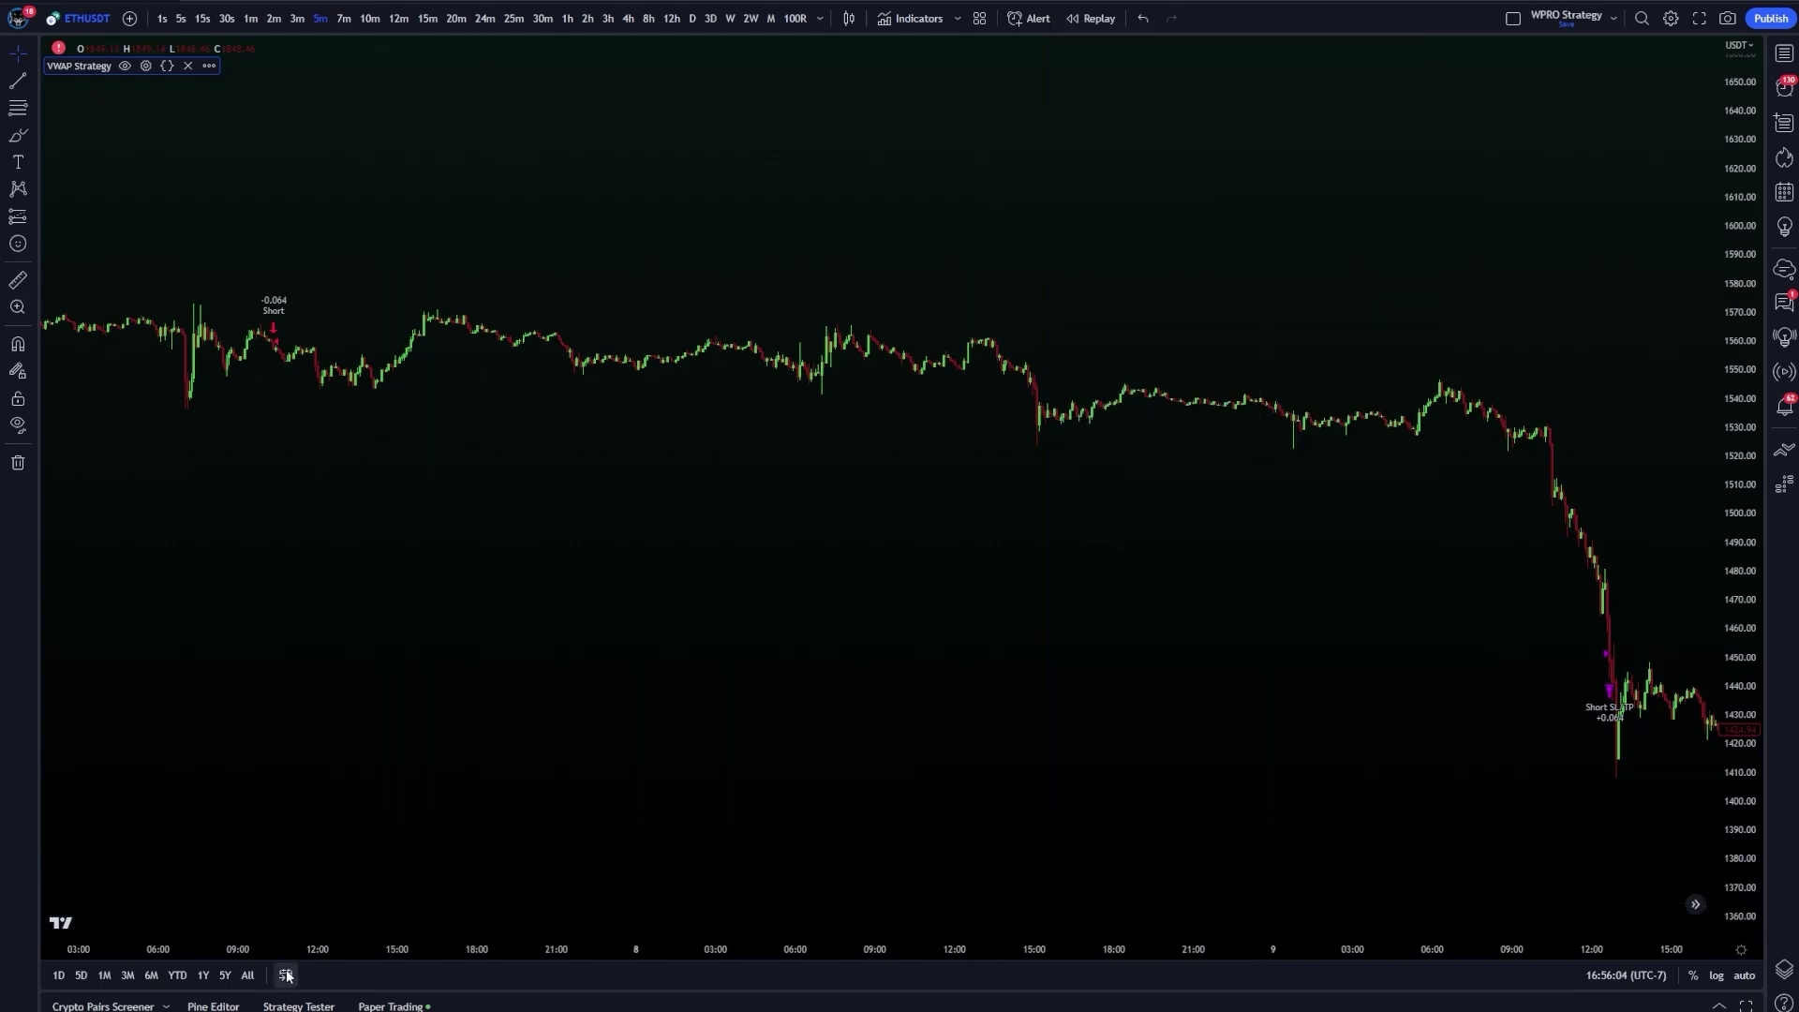
Reopen the strategy tester, enlarge its backtest overview and check the backtest's start date.
left_click(298, 1005)
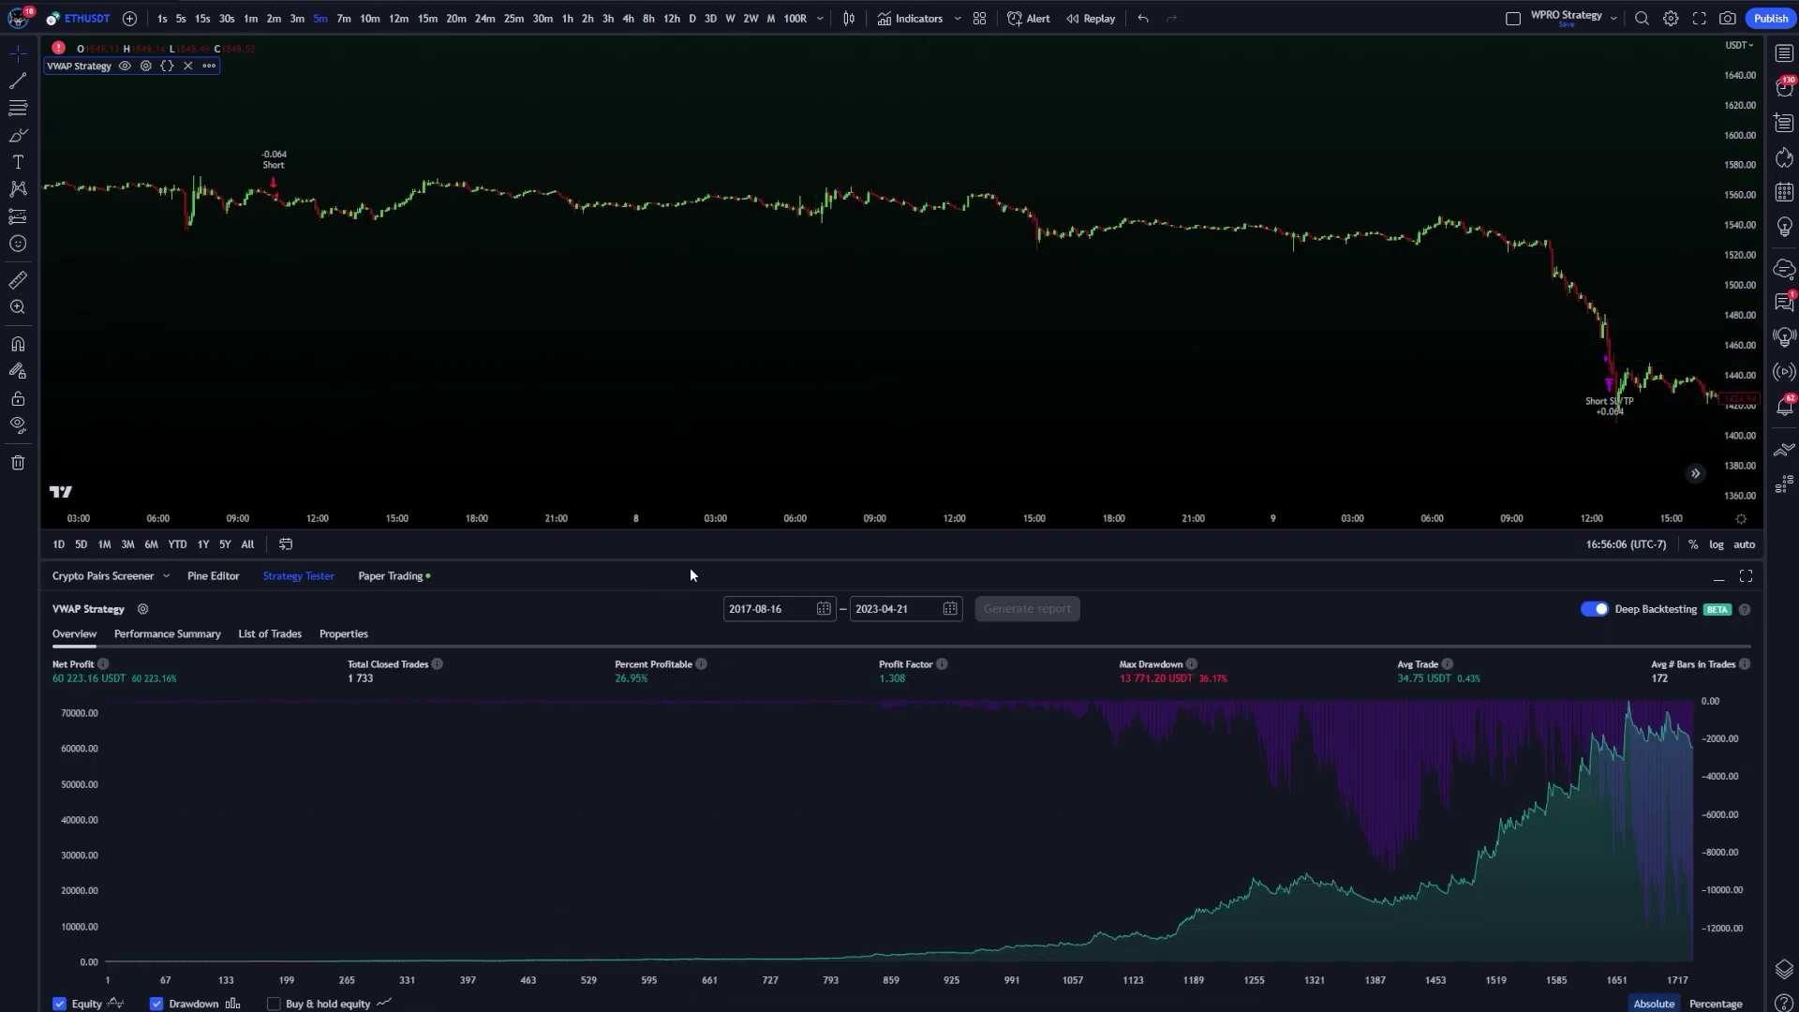
left_click_drag(689, 559, 690, 408)
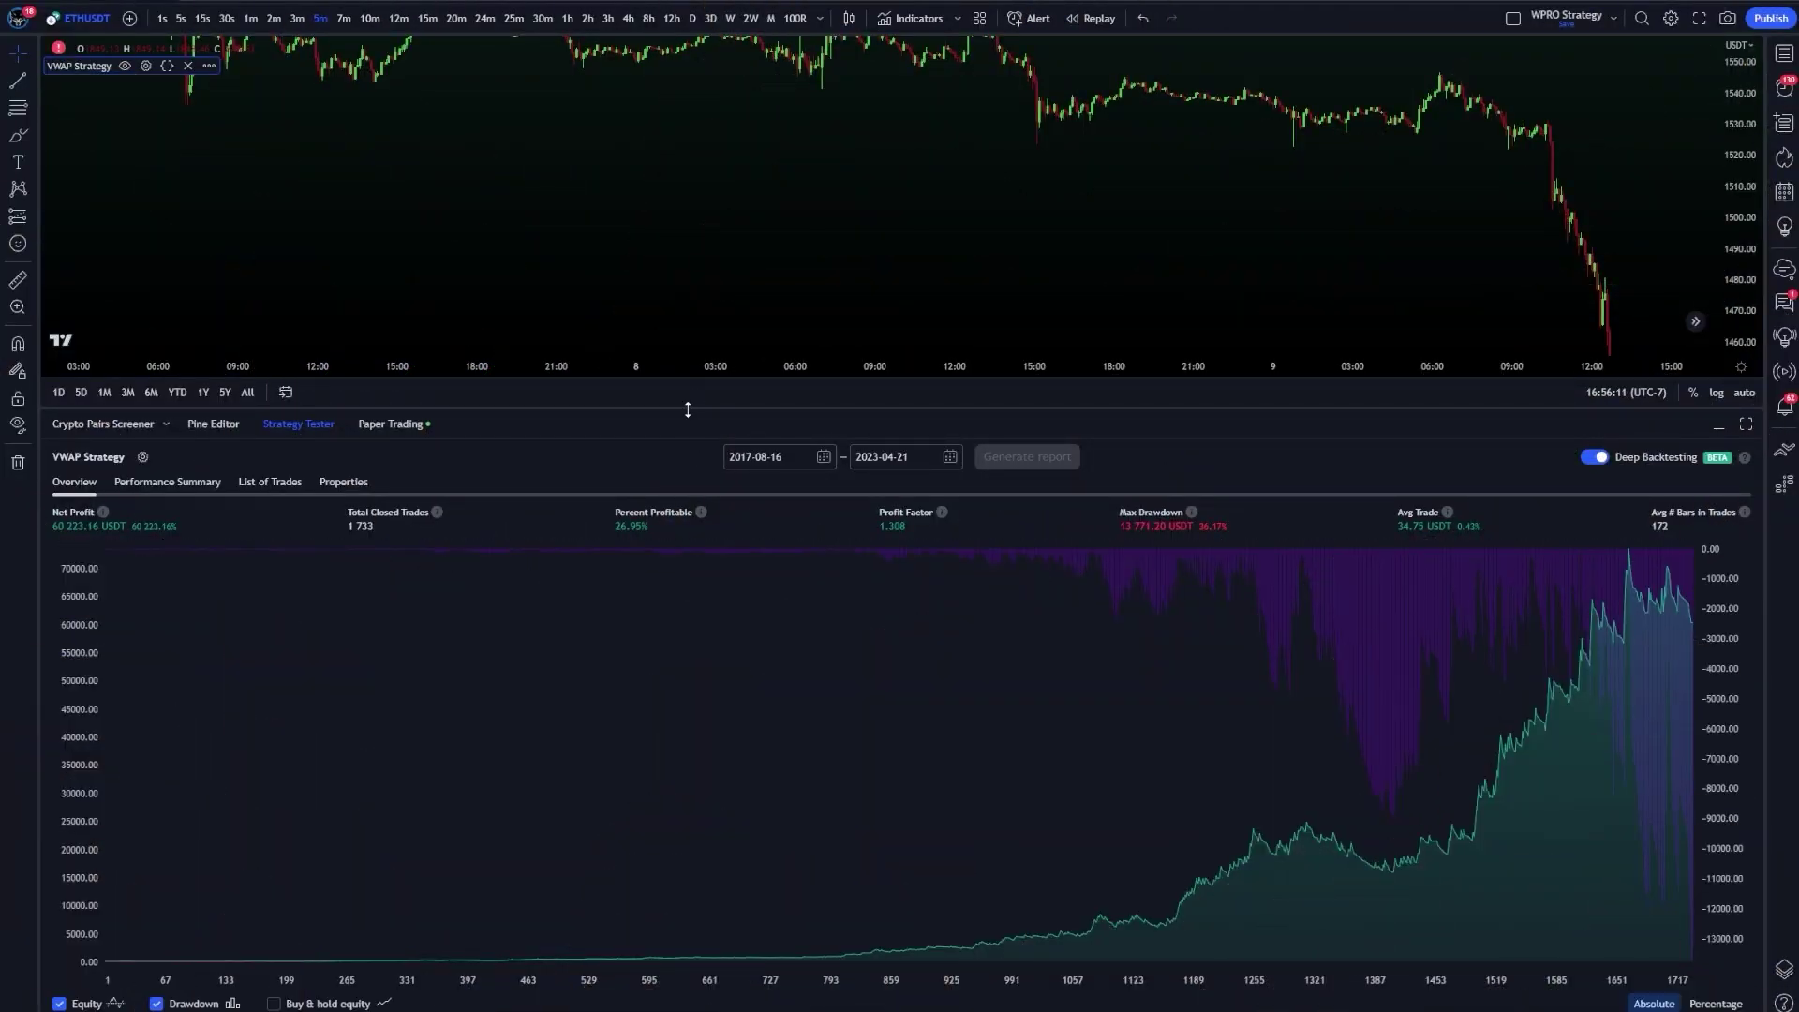
left_click_drag(687, 409, 701, 184)
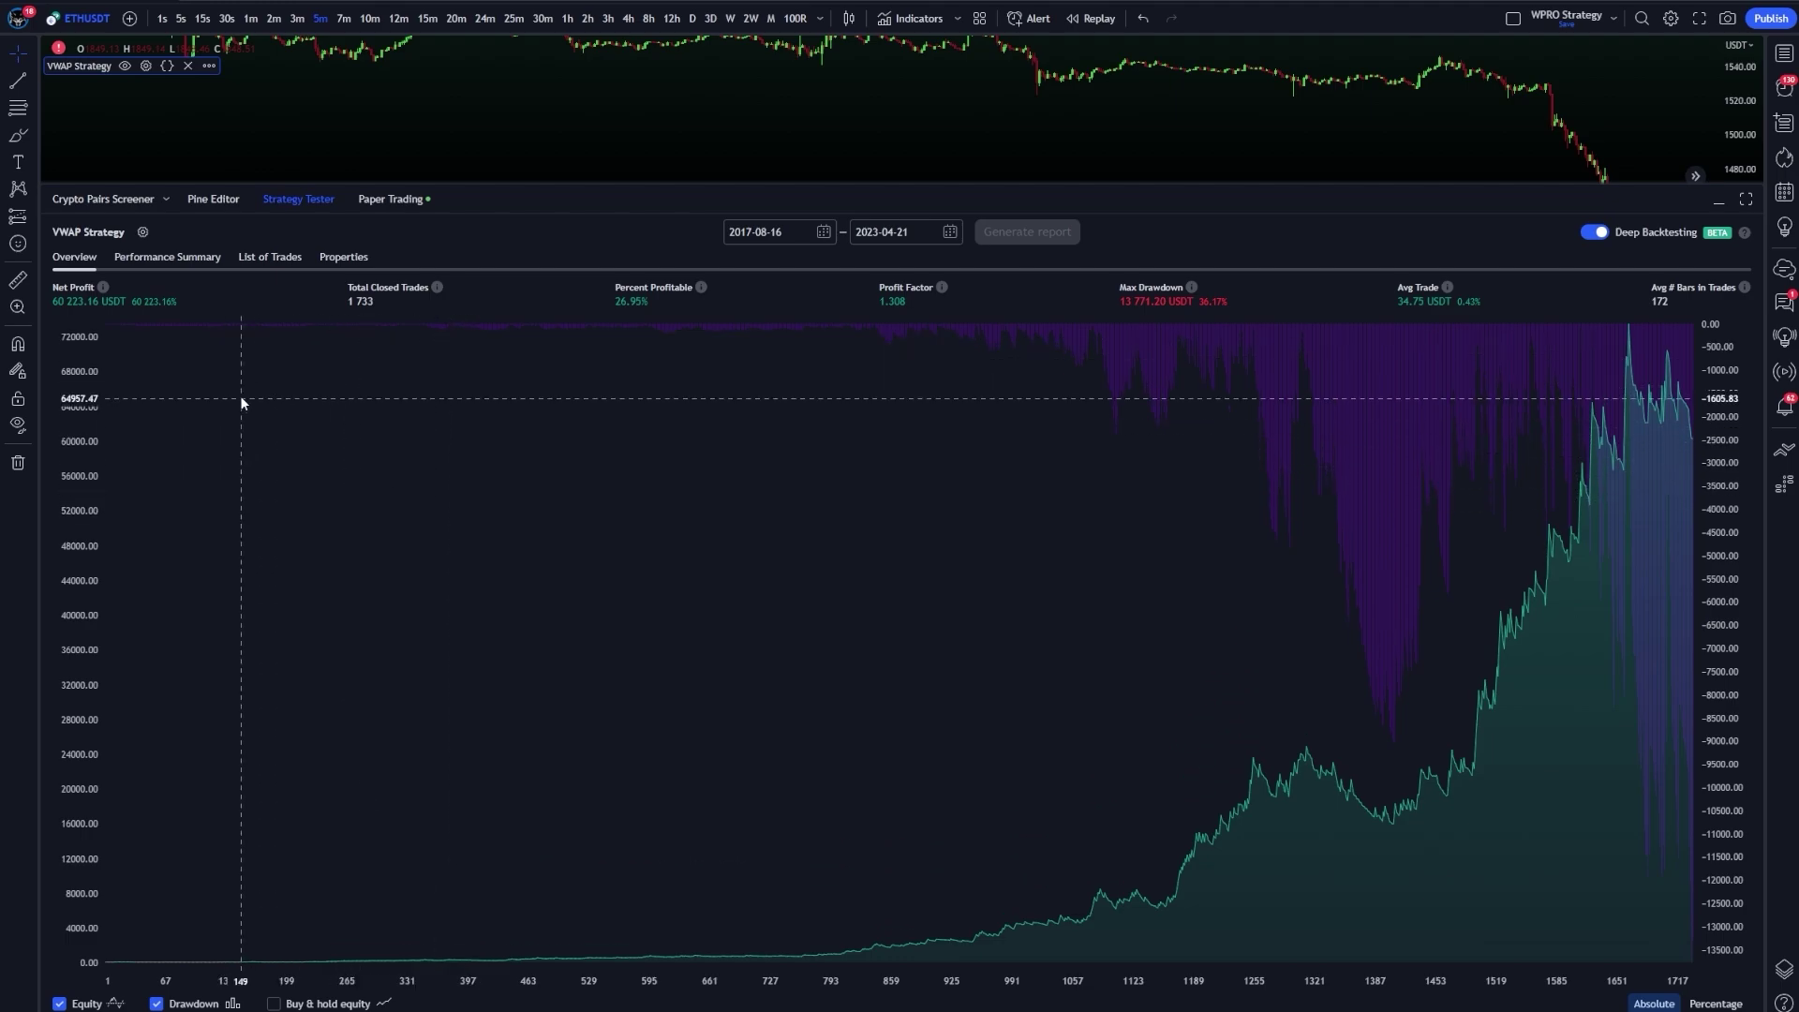
left_click(786, 232)
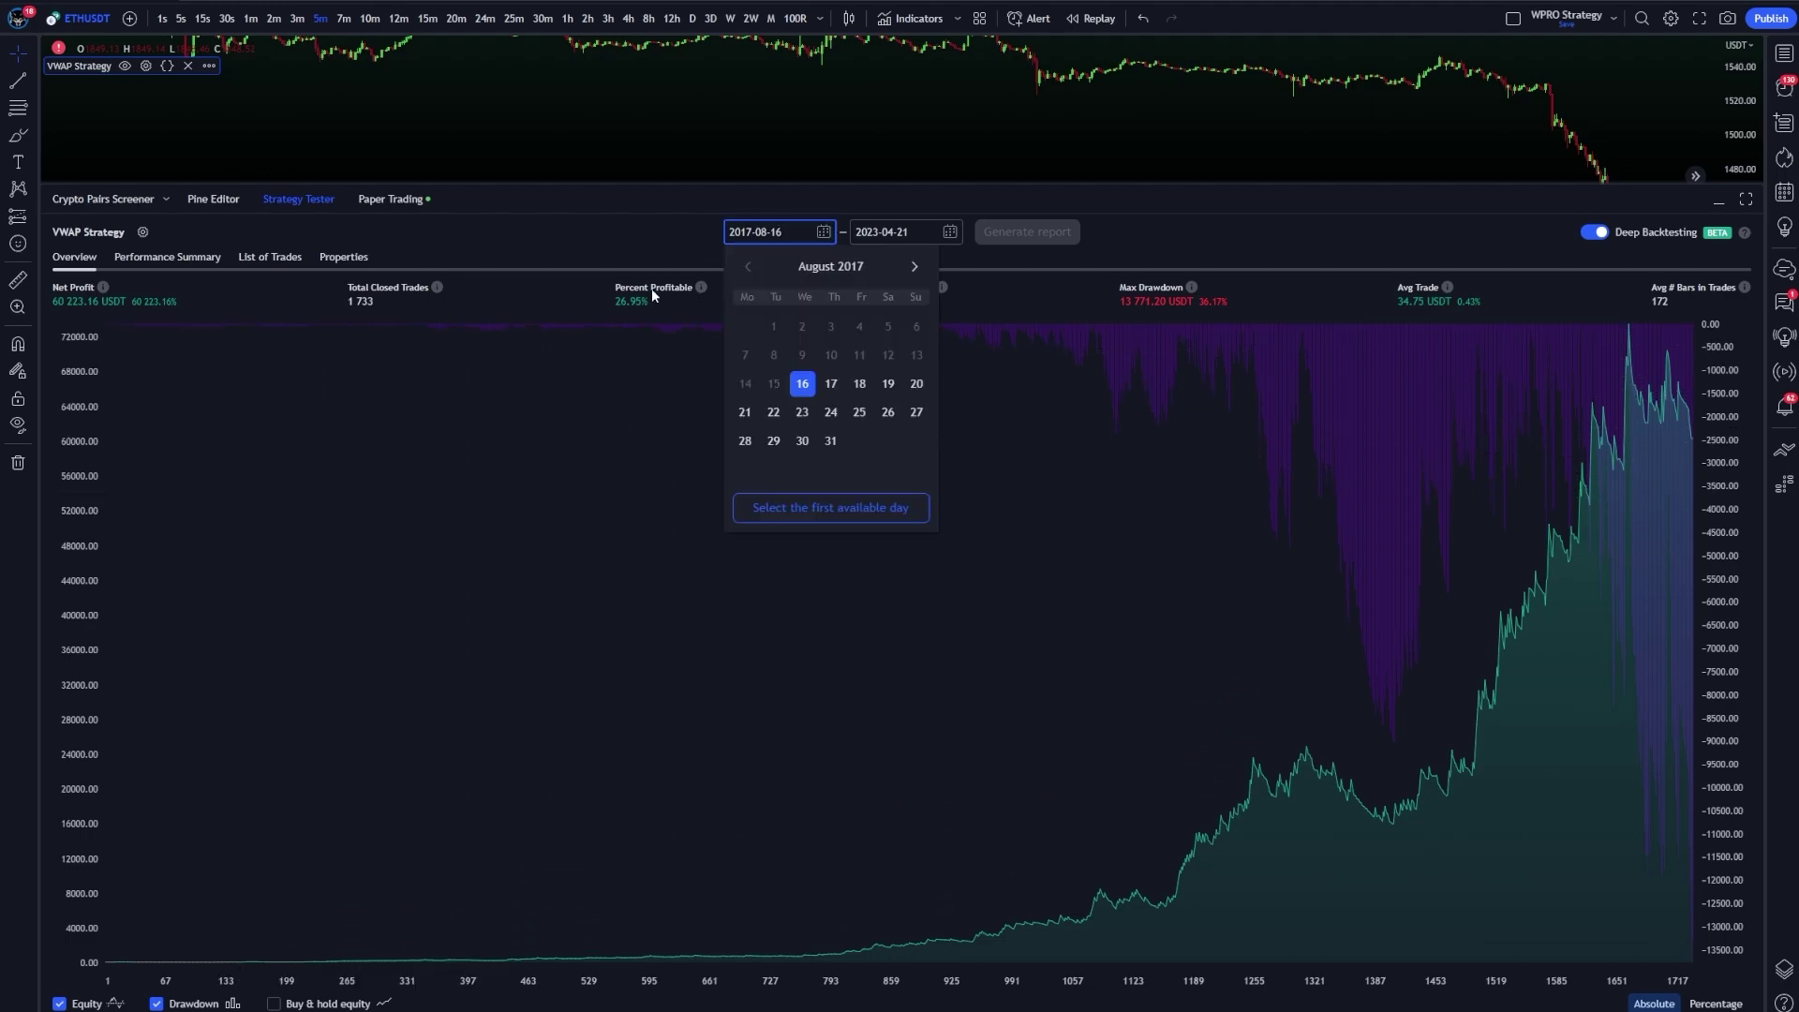
left_click(550, 243)
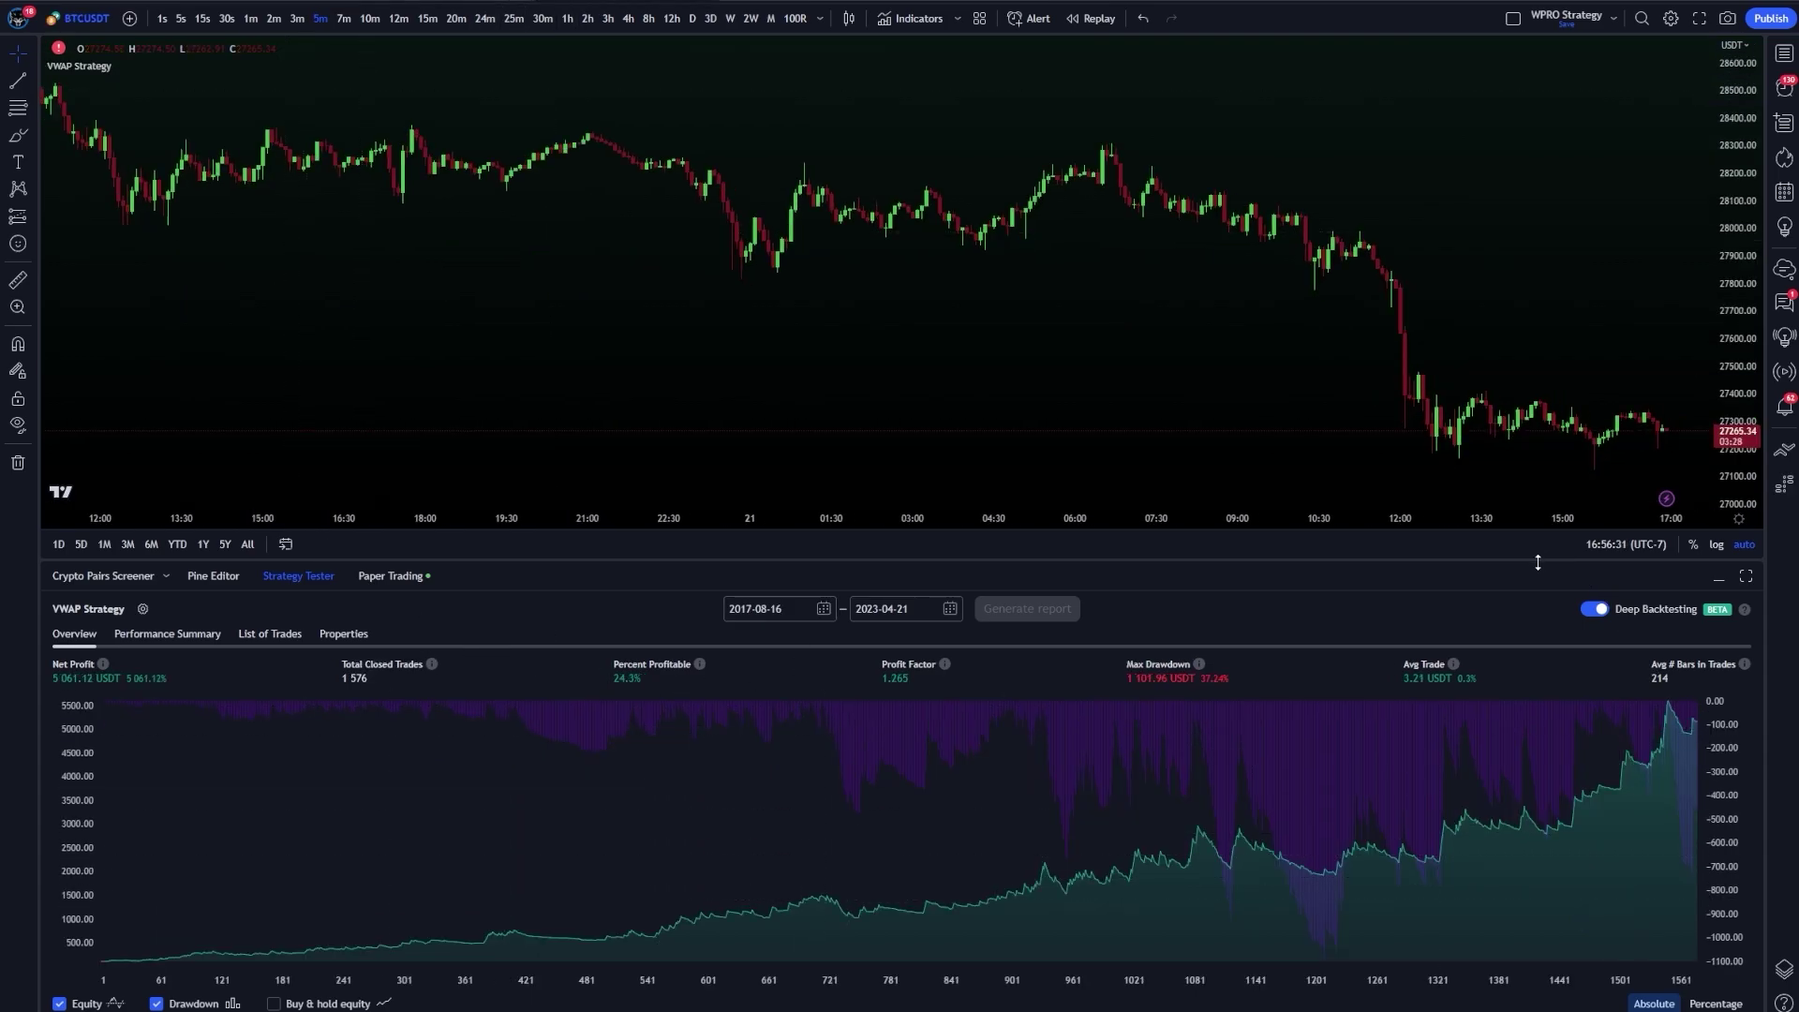
Enlarge the BTCUSDT backtest overview and review the performance summary of the ETHUSDT backtest.
left_click_drag(1538, 561, 1530, 249)
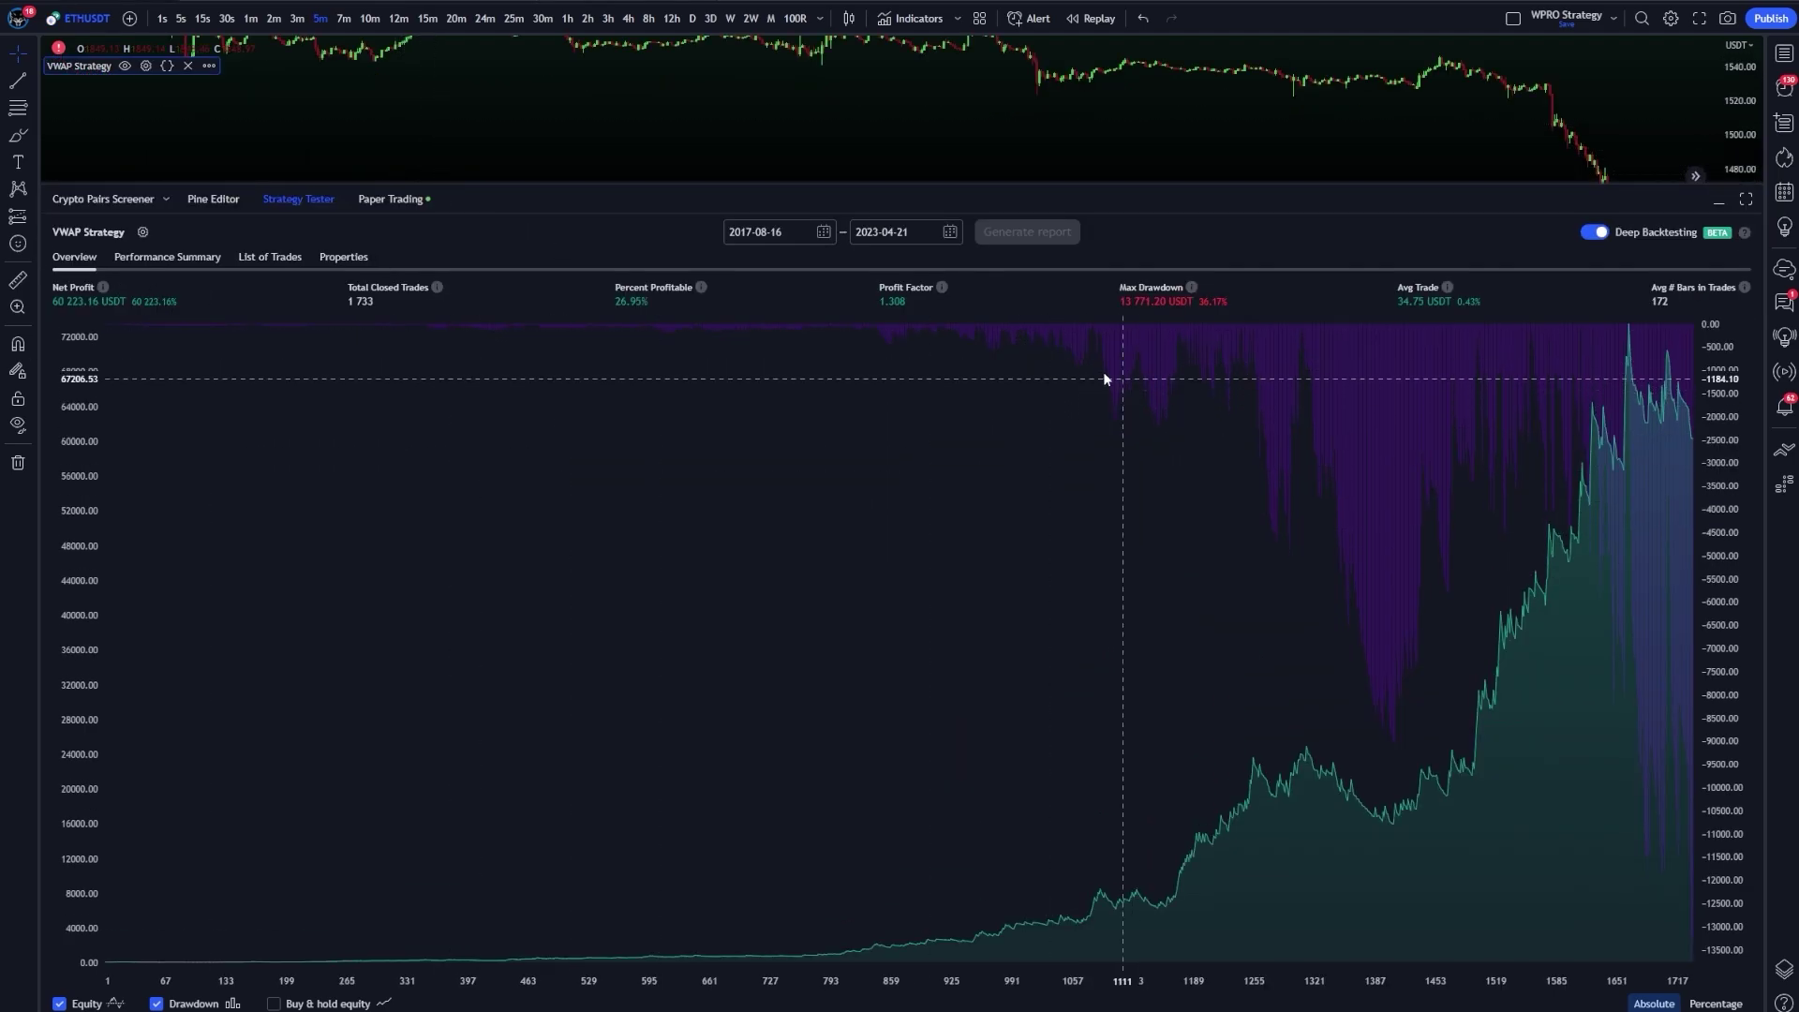
left_click(200, 260)
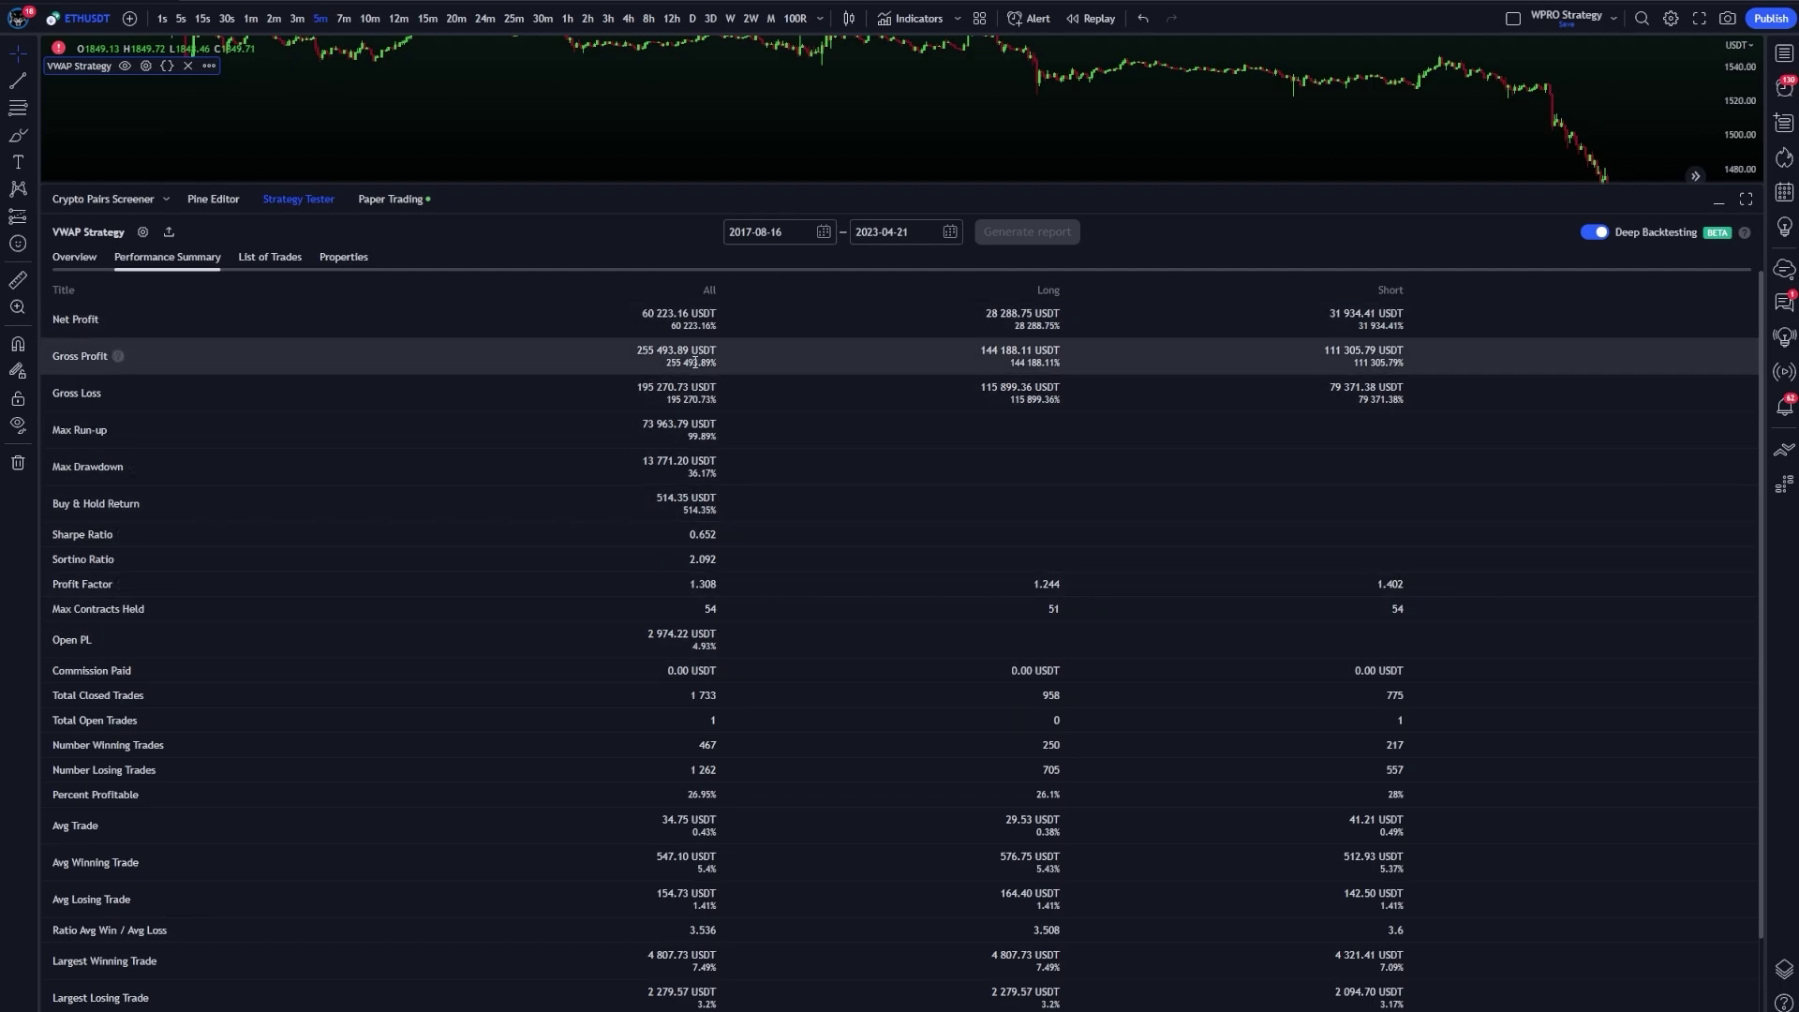
scroll(694, 362, "down", 2)
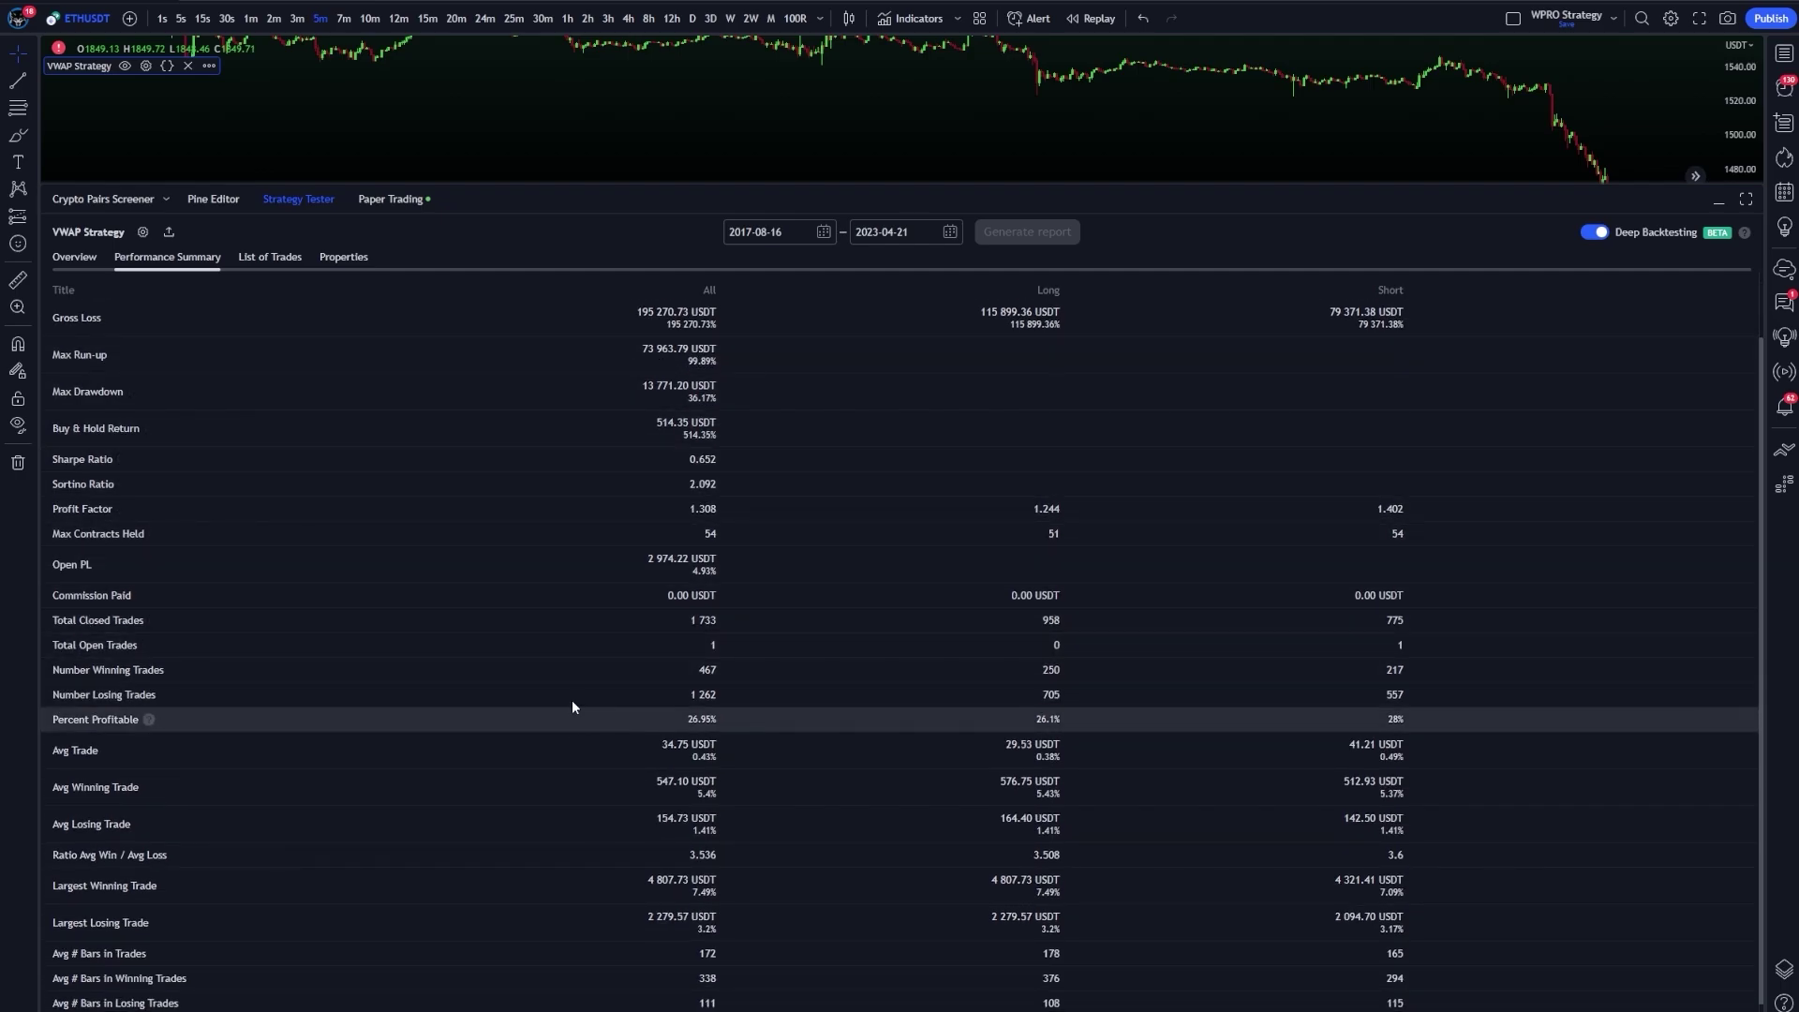
Browse the list of trades in the VWAP Strategy's ETHUSDT backtest.
left_click(265, 257)
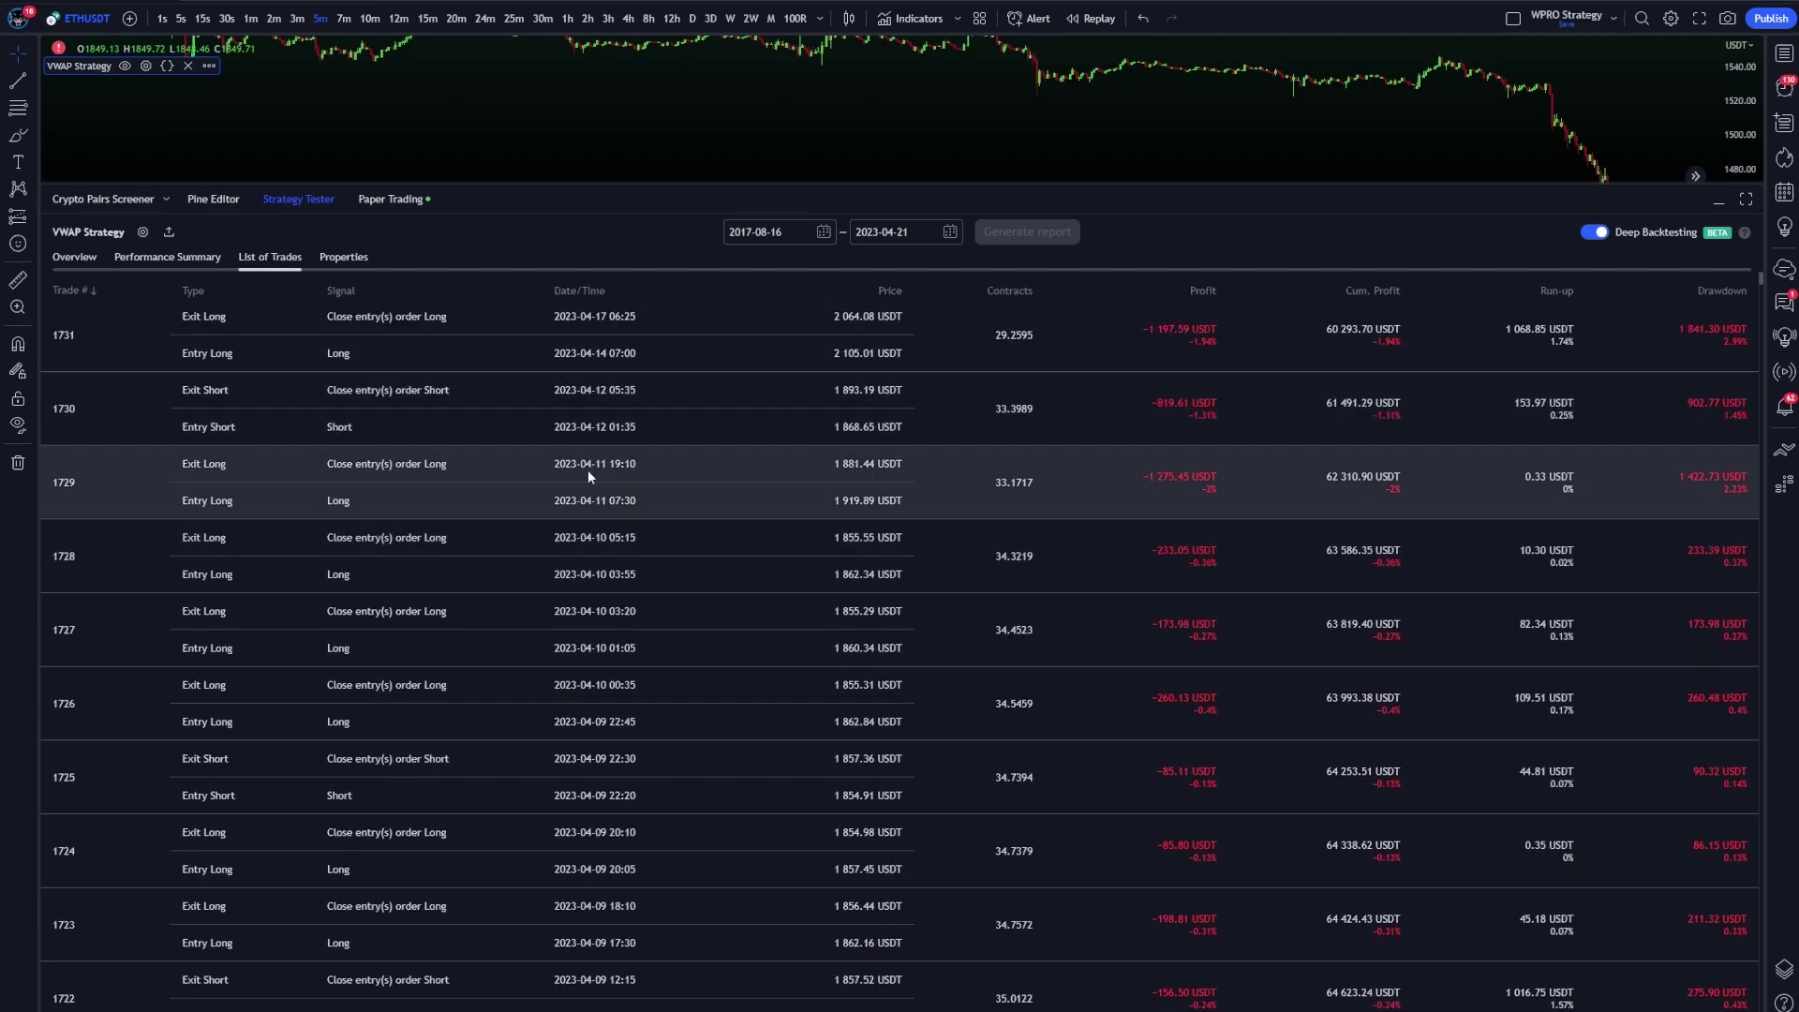
scroll(588, 470, "down", 3)
scroll(680, 563, "down", 10)
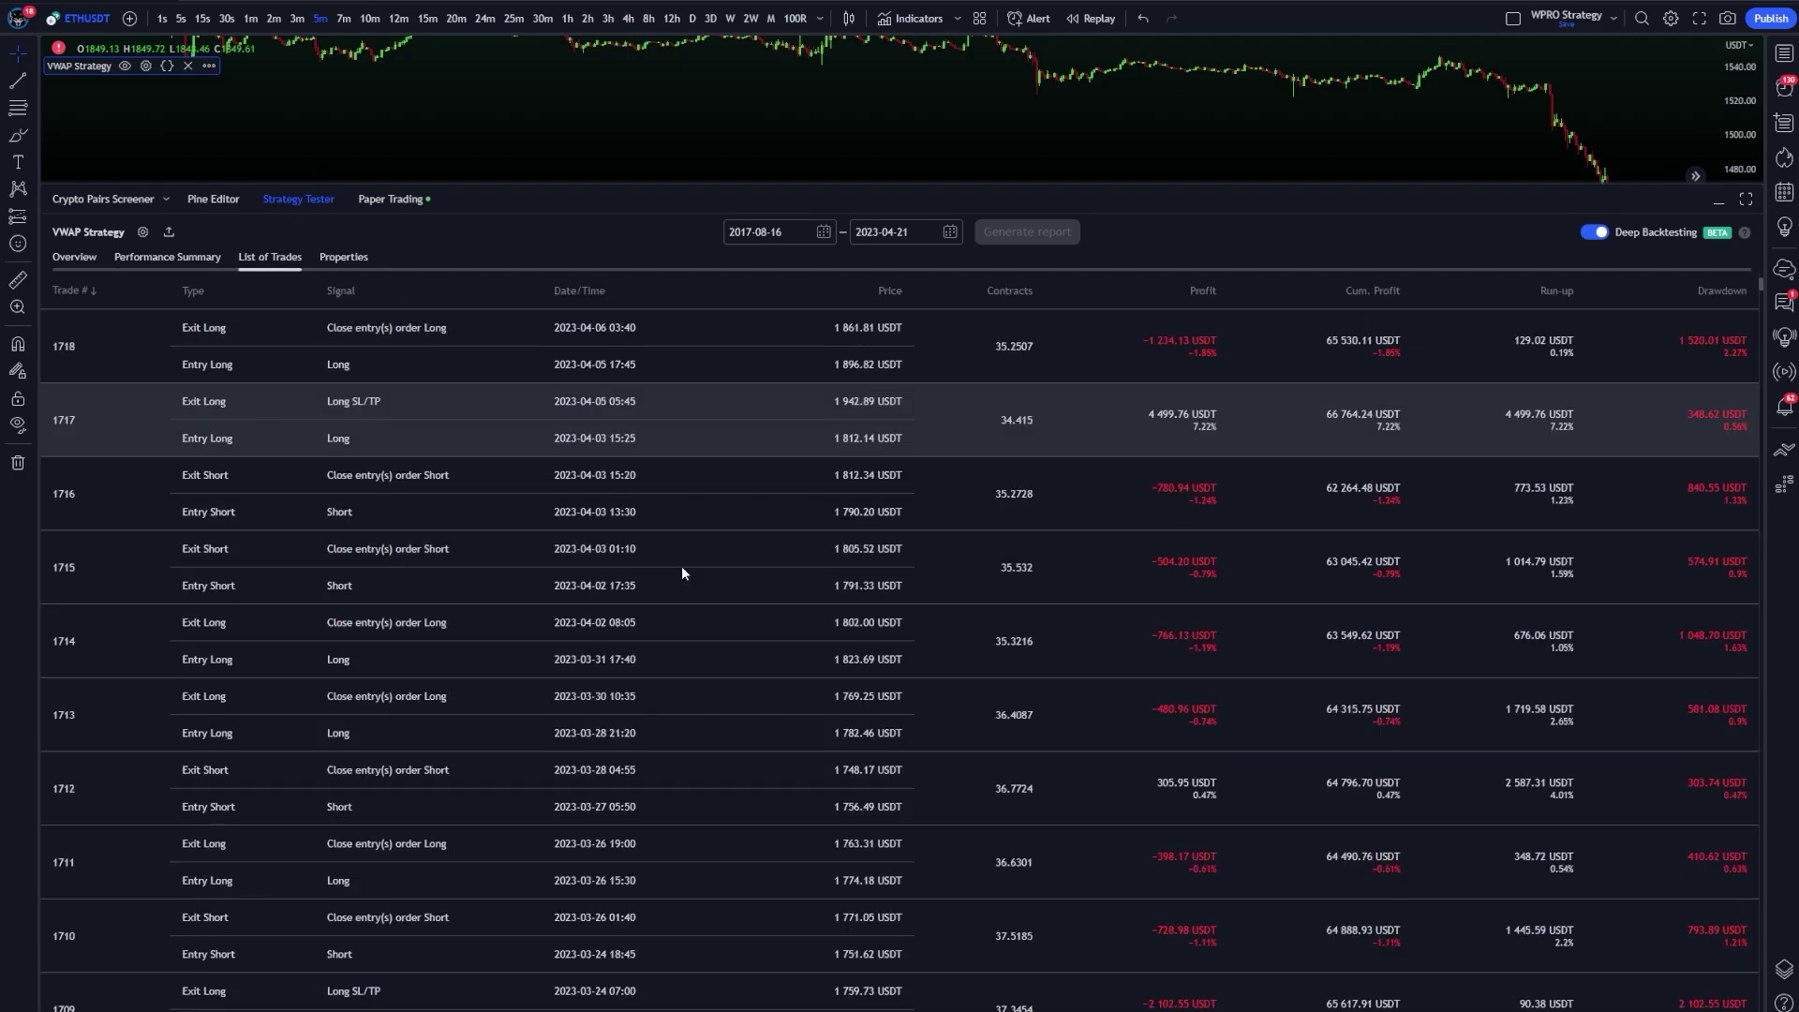
Look further through the older trades in the VWAP Strategy's list and collapse the strategy tester.
scroll(682, 583, "down", 4)
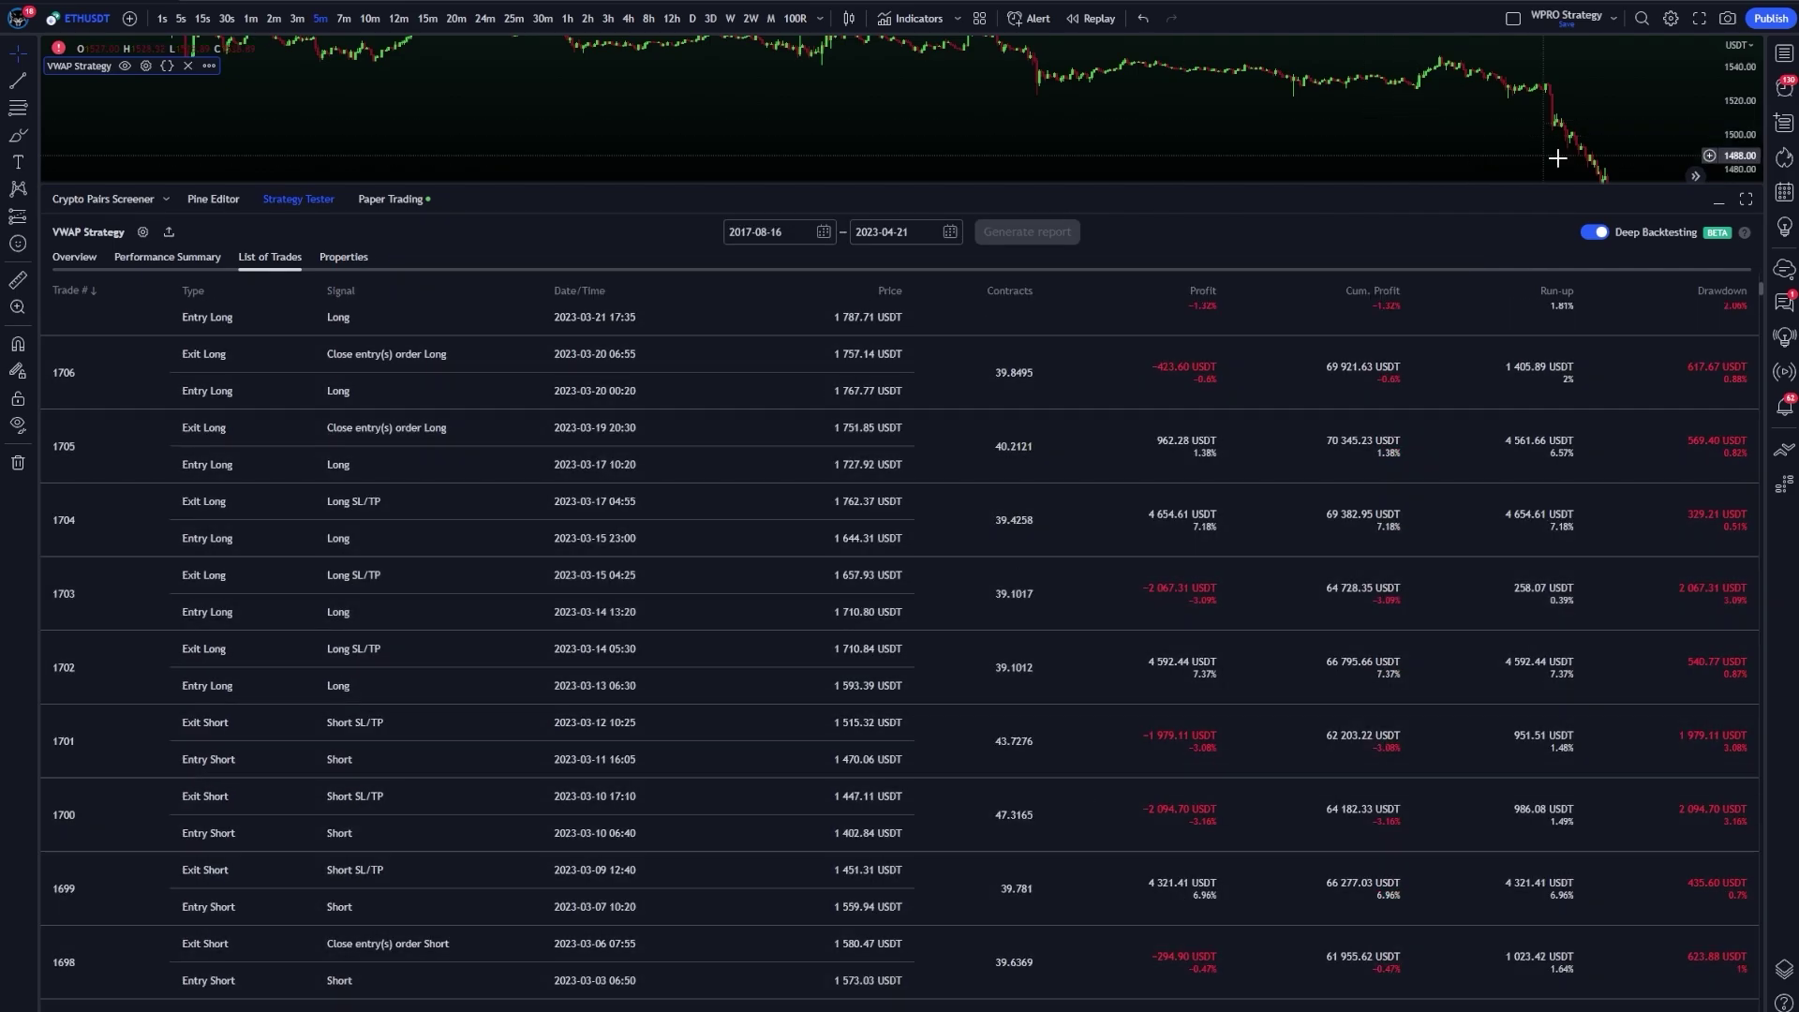
left_click(1720, 202)
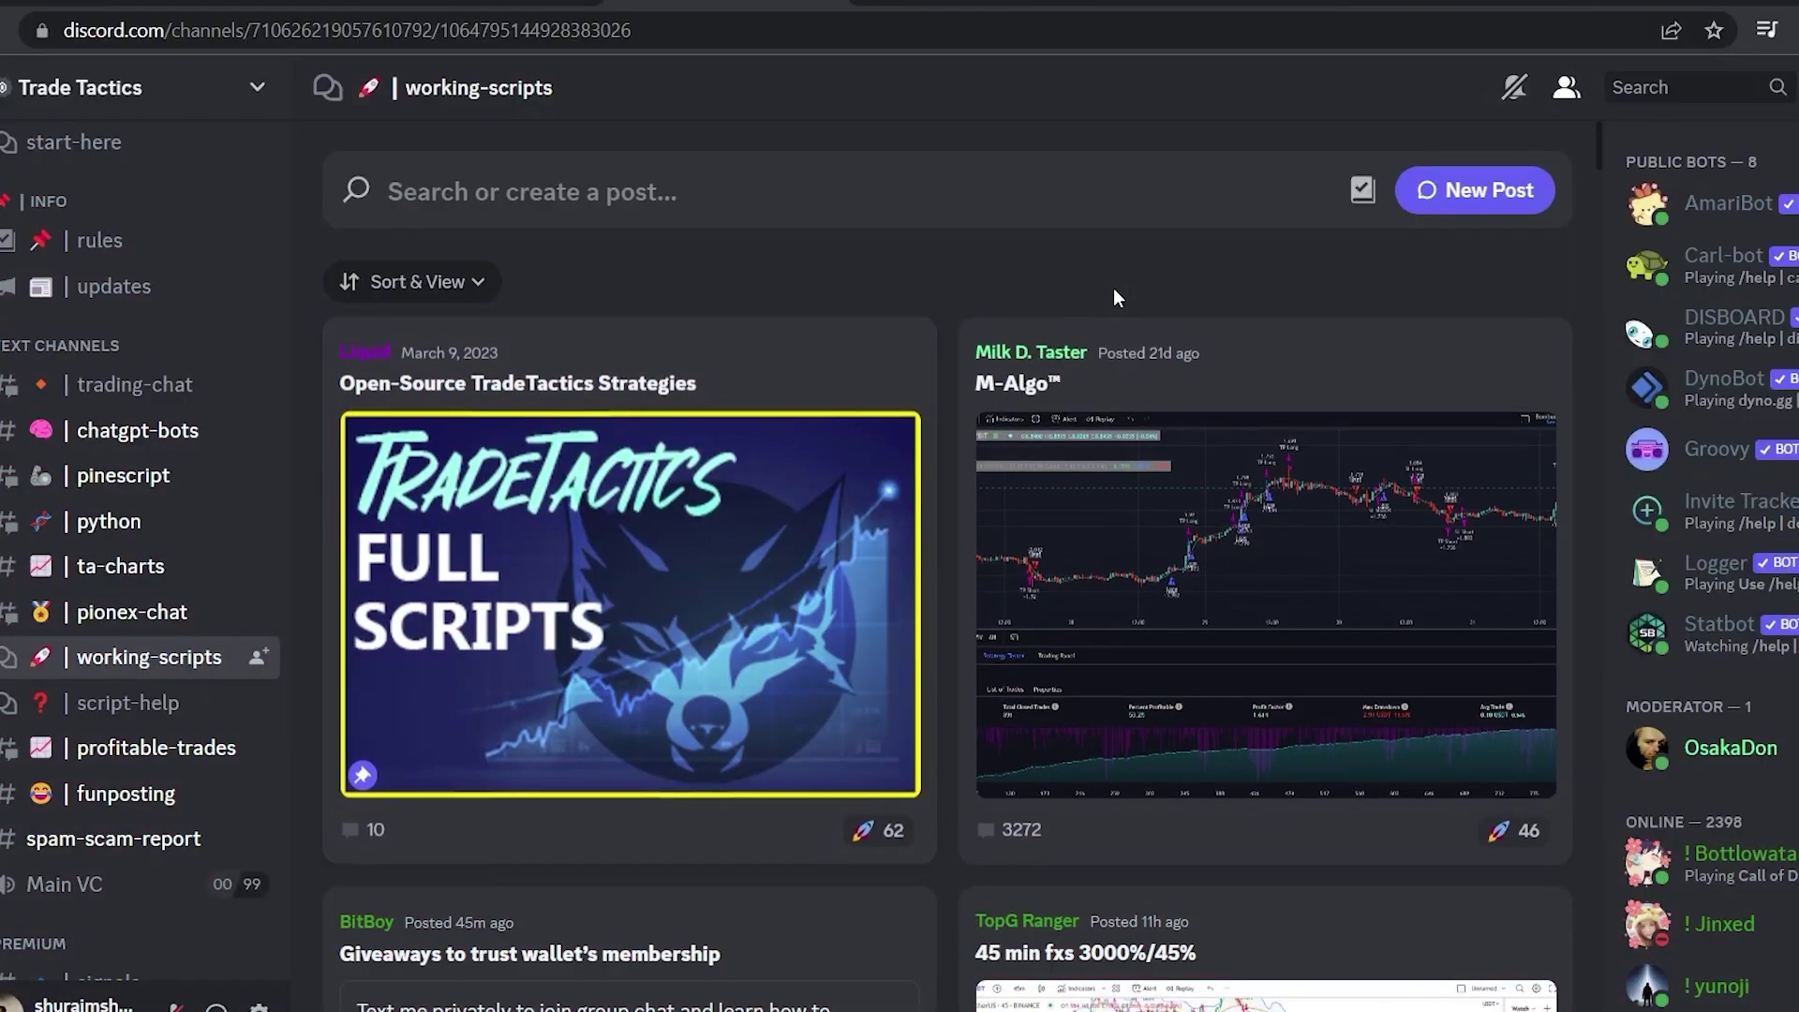
Switch to Discord and browse the strategy posts in the Trade Tactics working-scripts channel.
scroll(1110, 300, "down", 5)
scroll(1077, 389, "down", 15)
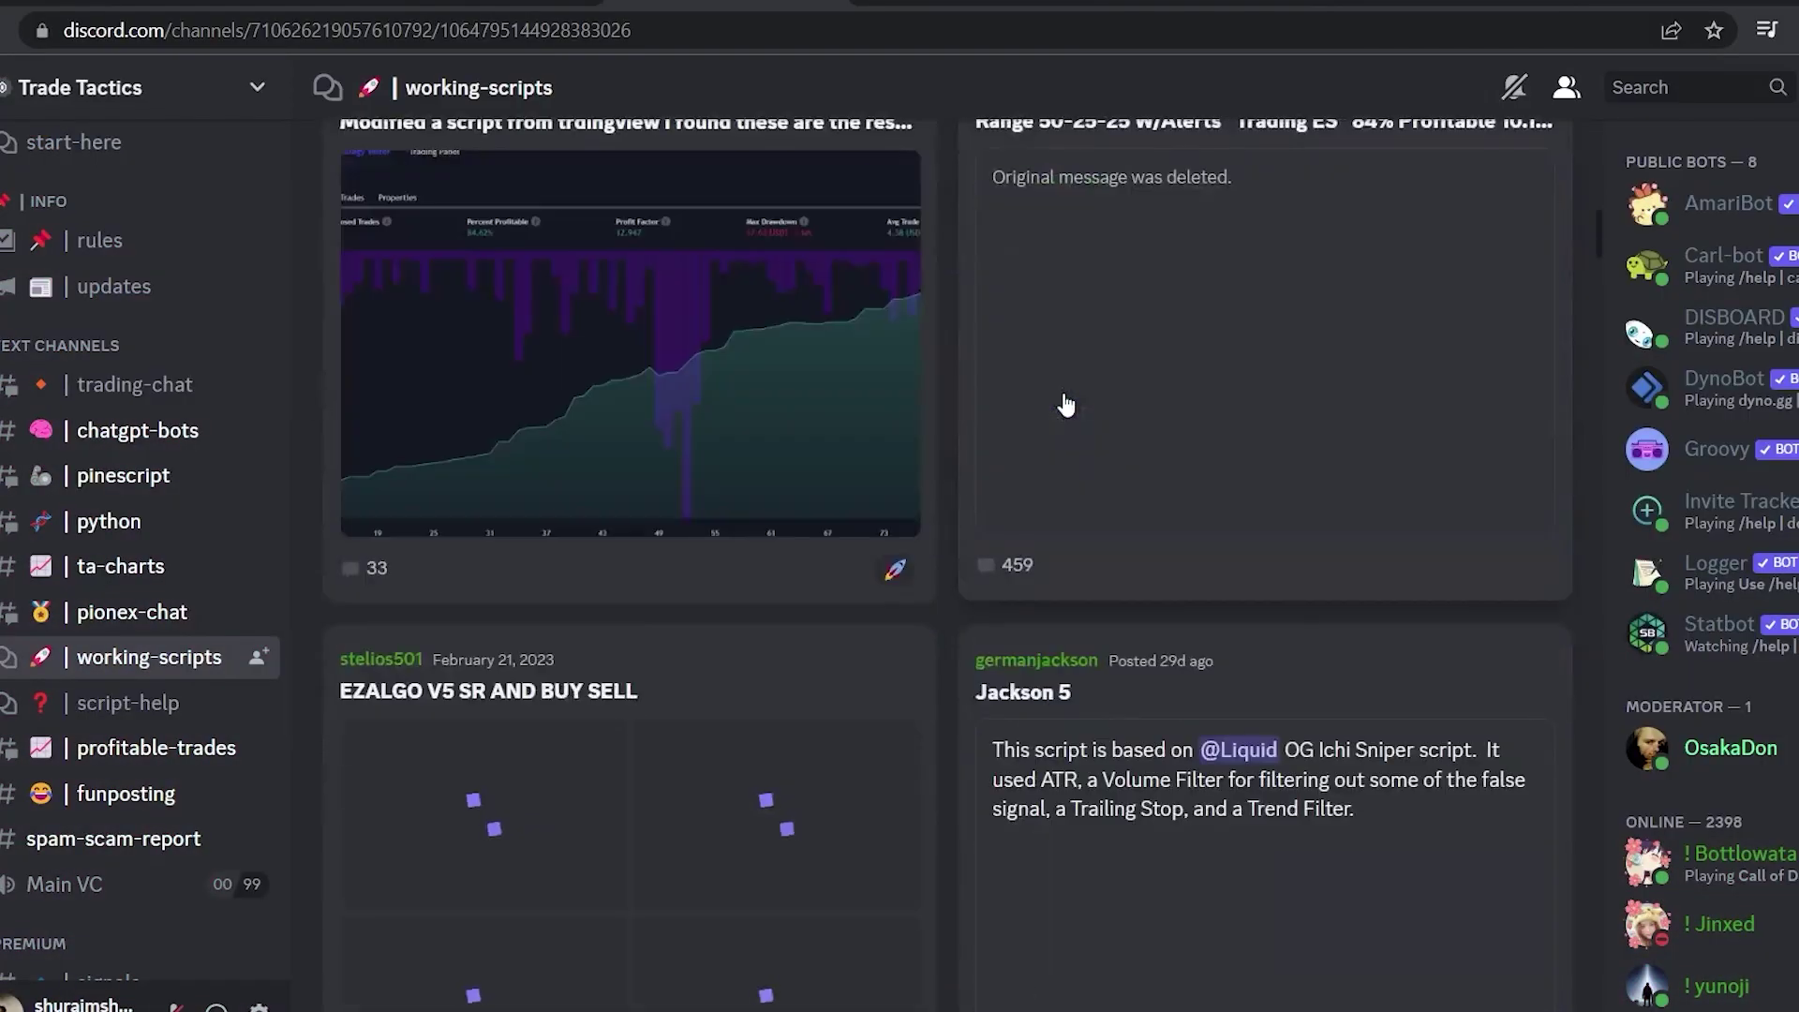
scroll(1066, 405, "down", 15)
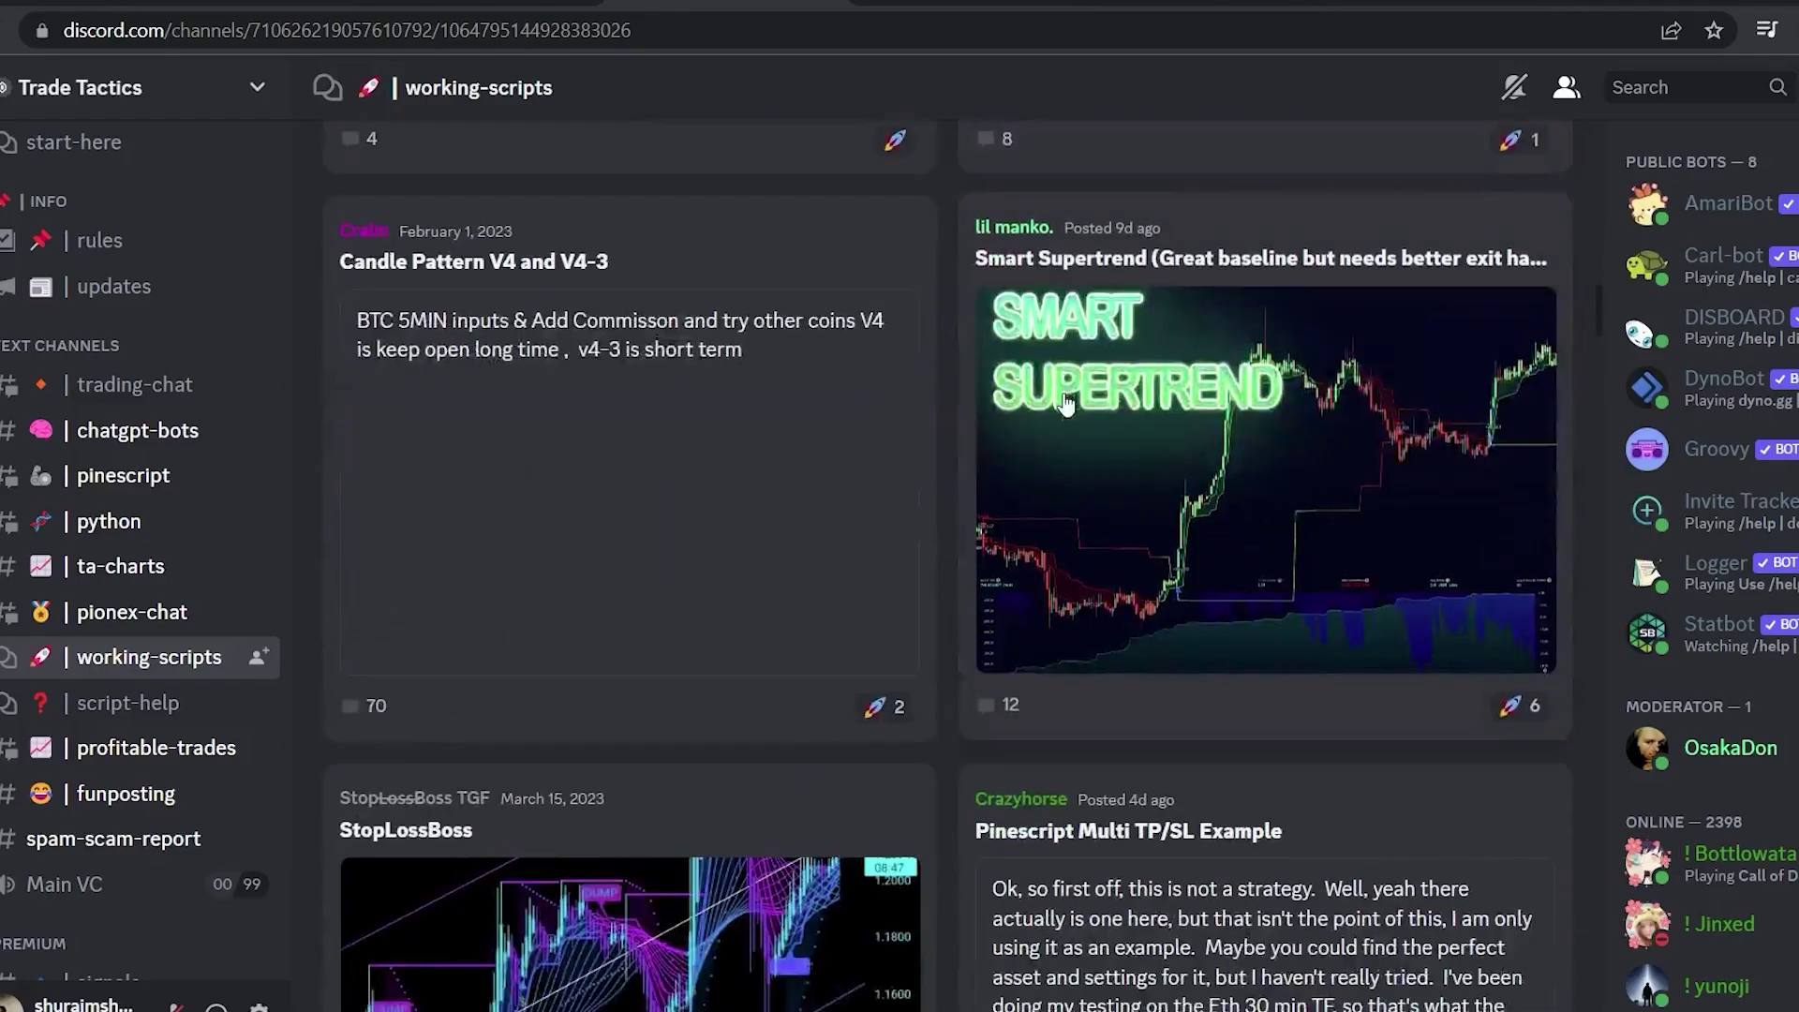
scroll(1066, 405, "down", 12)
Create a custom TradingView signal named VWAP Bot on Pionex, completing its default settings and alert setup.
left_click(750, 750)
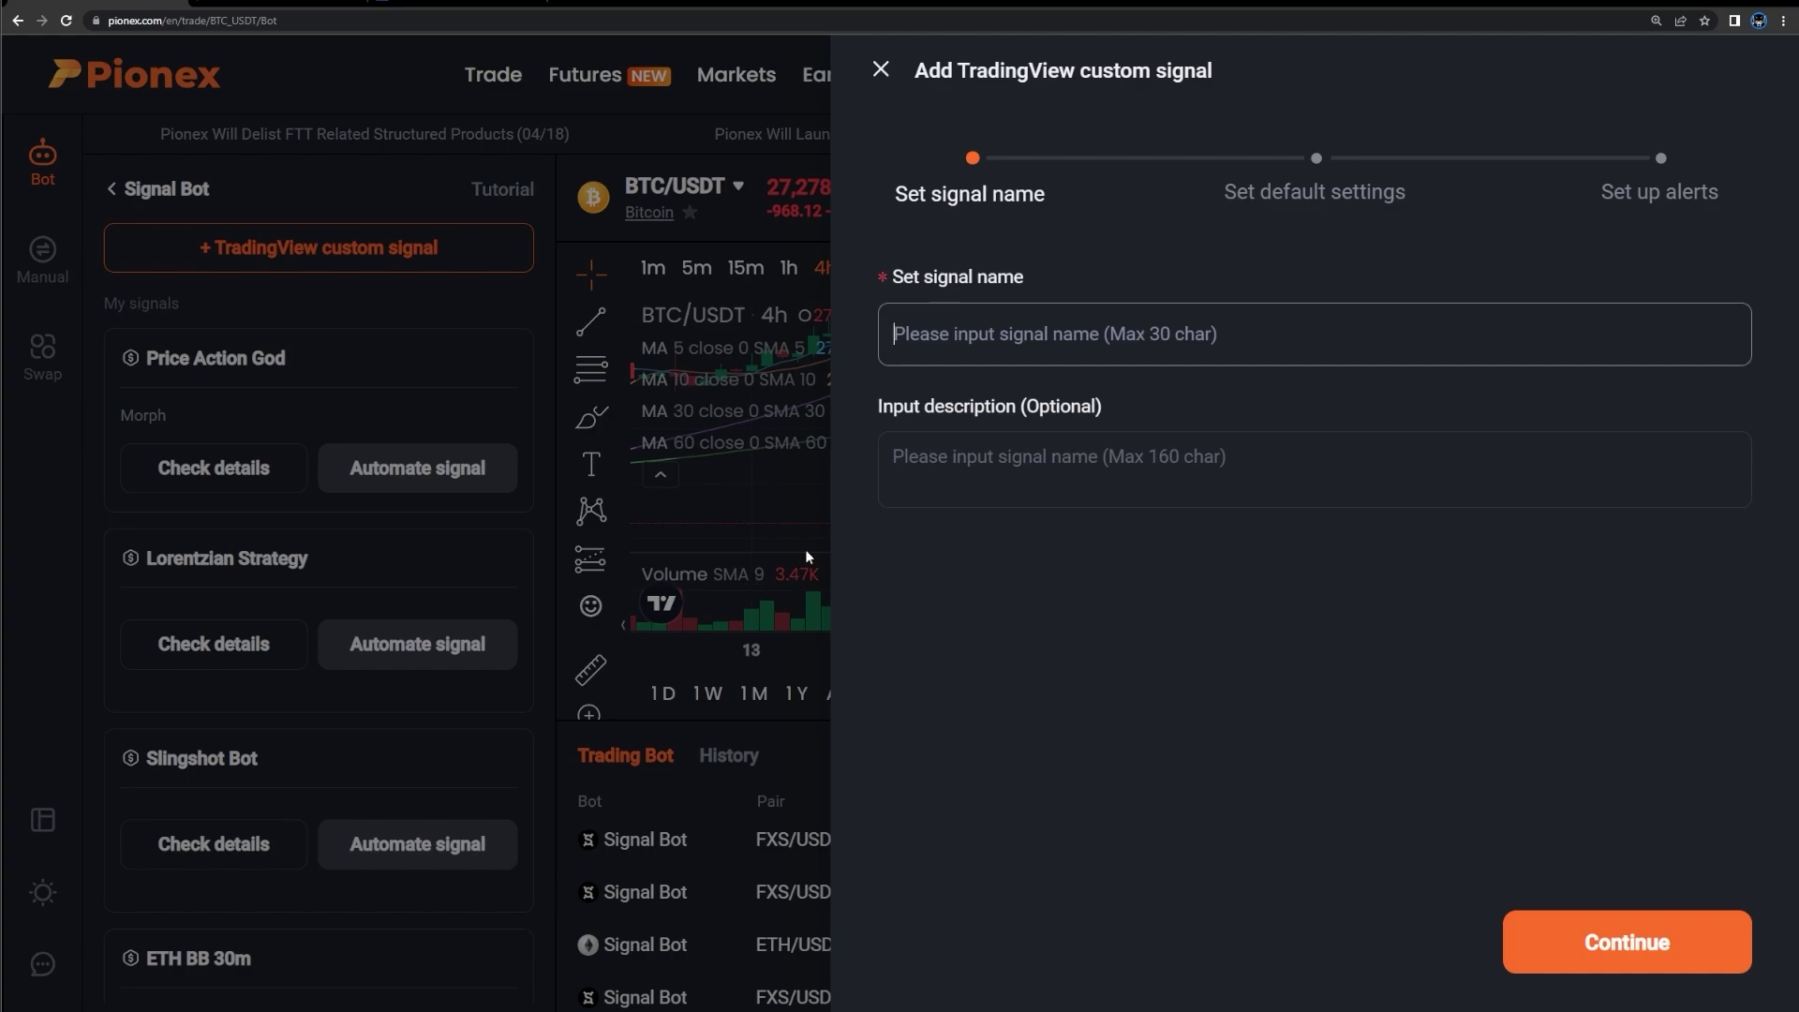
type("VWAP ")
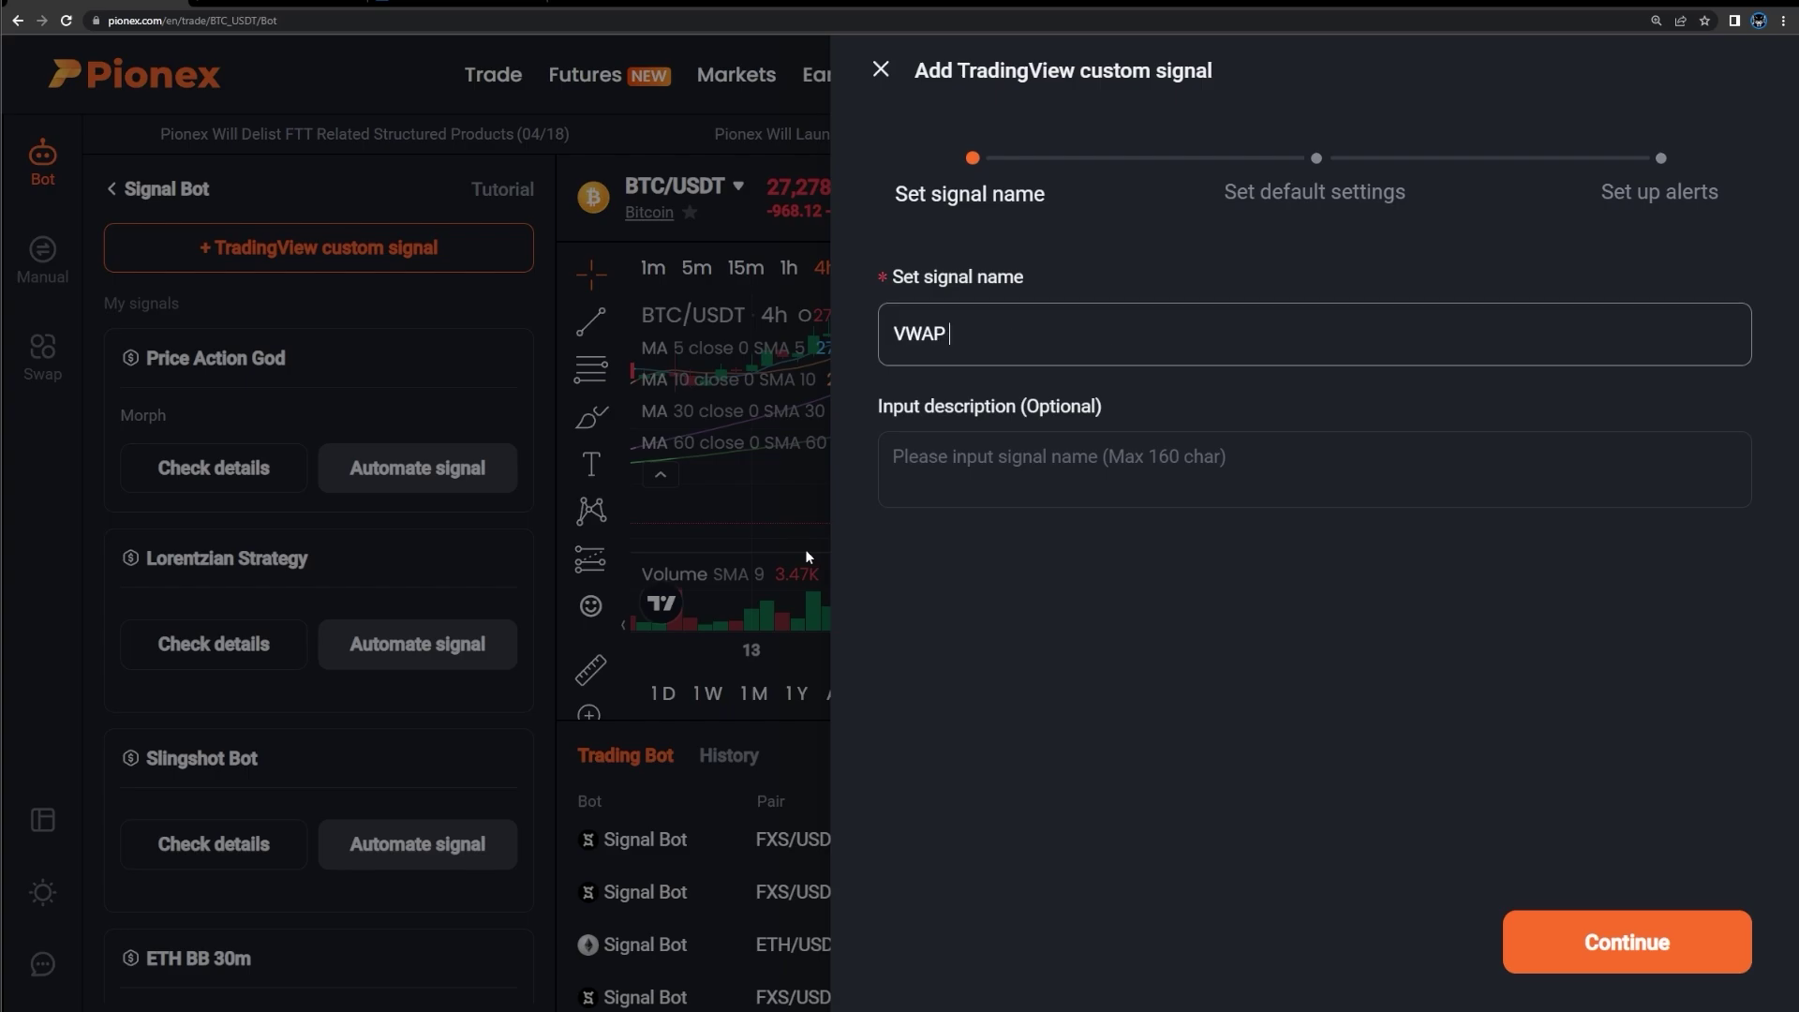
type("Bot")
left_click(1626, 941)
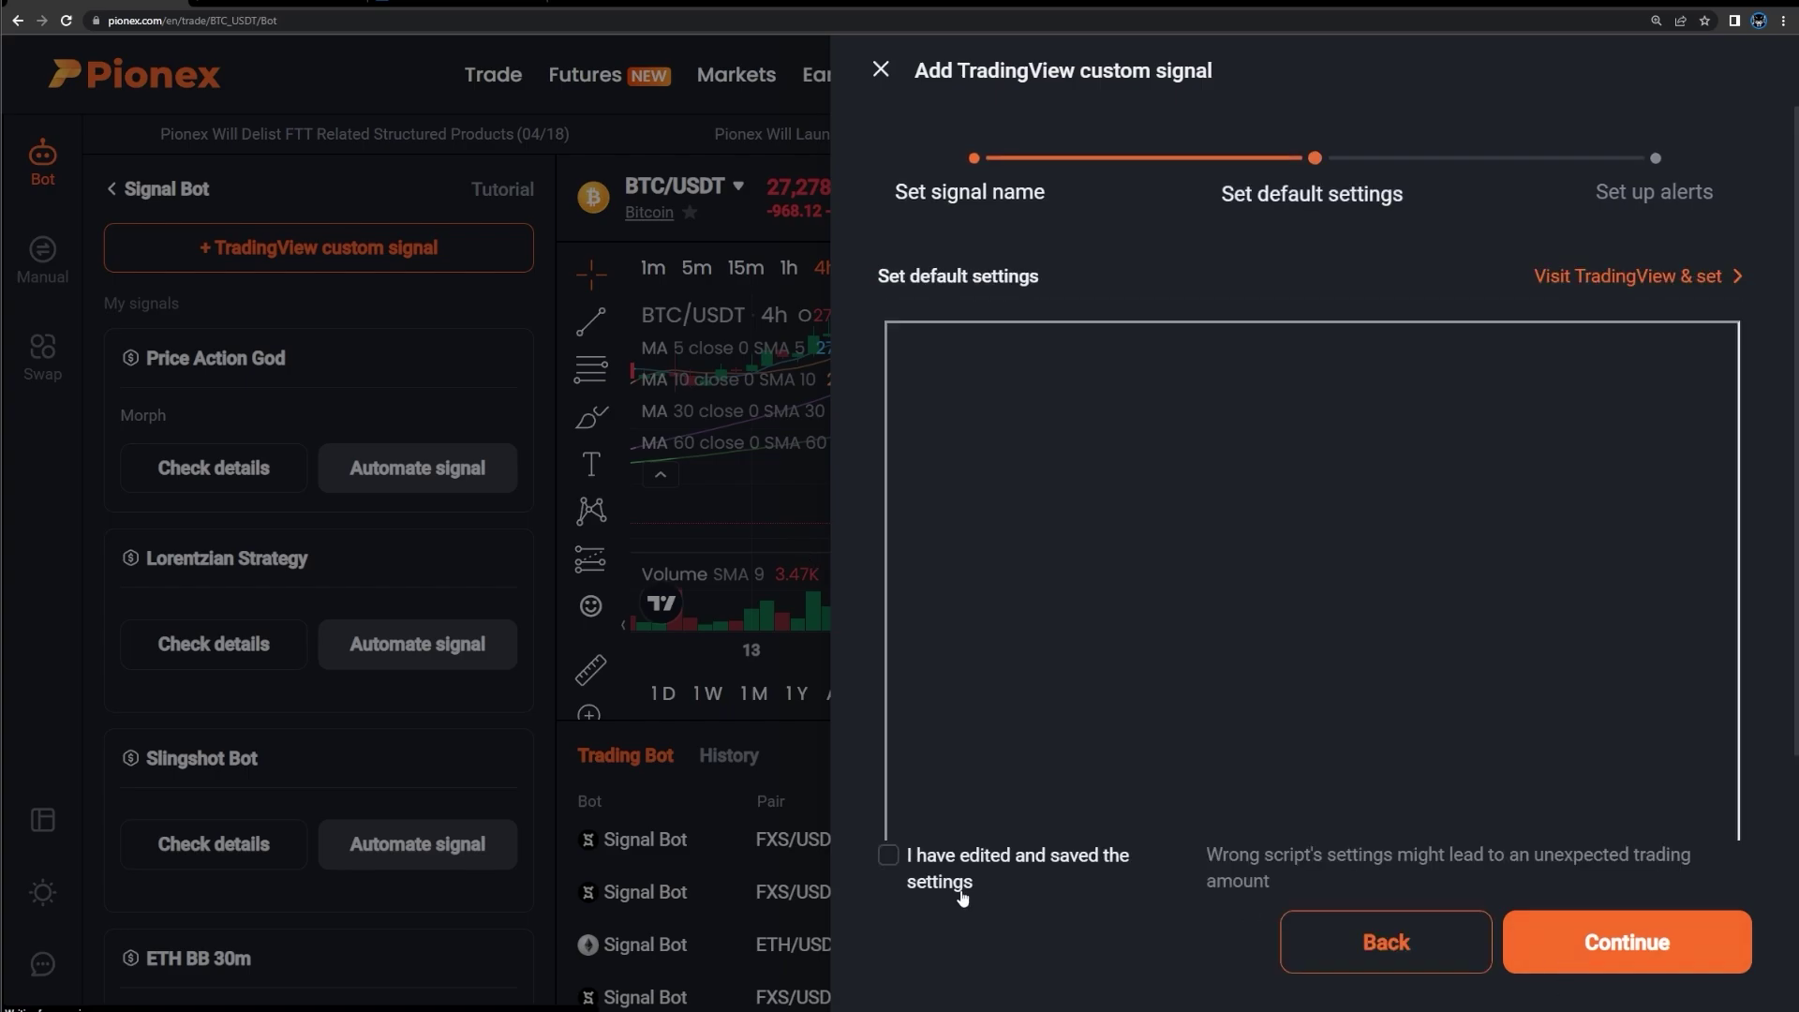
left_click(1626, 942)
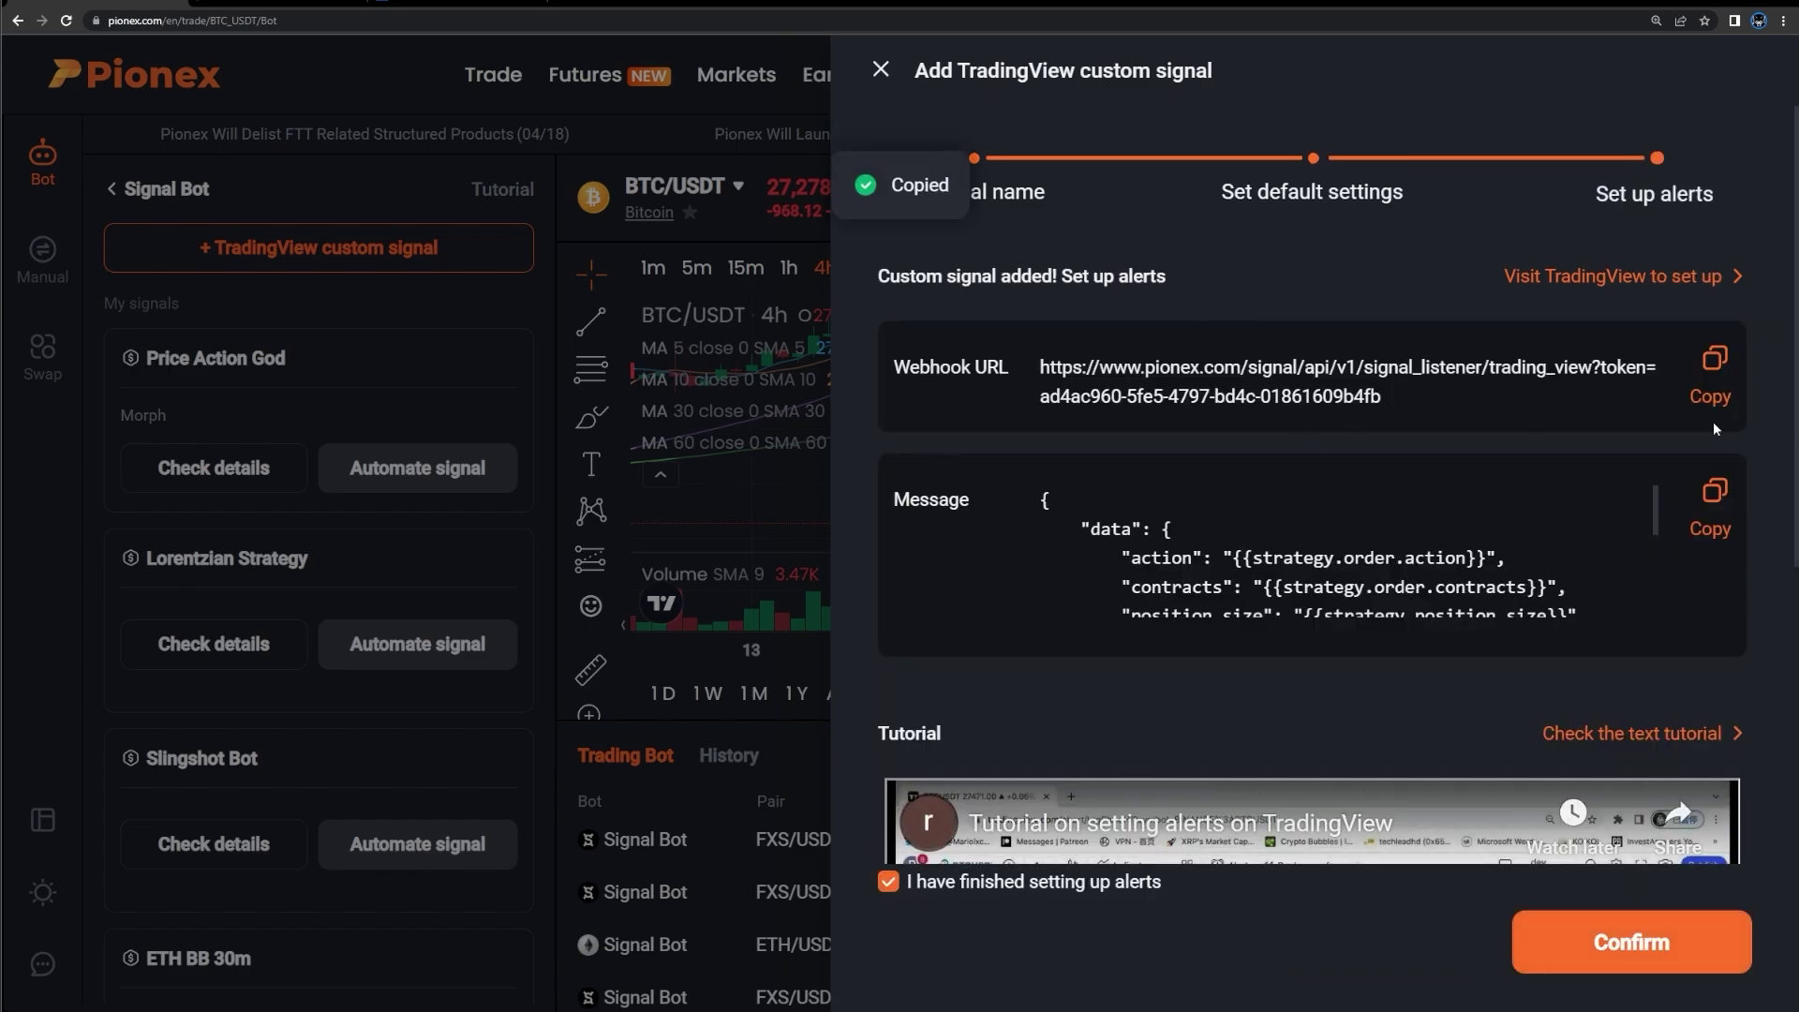
left_click(1653, 957)
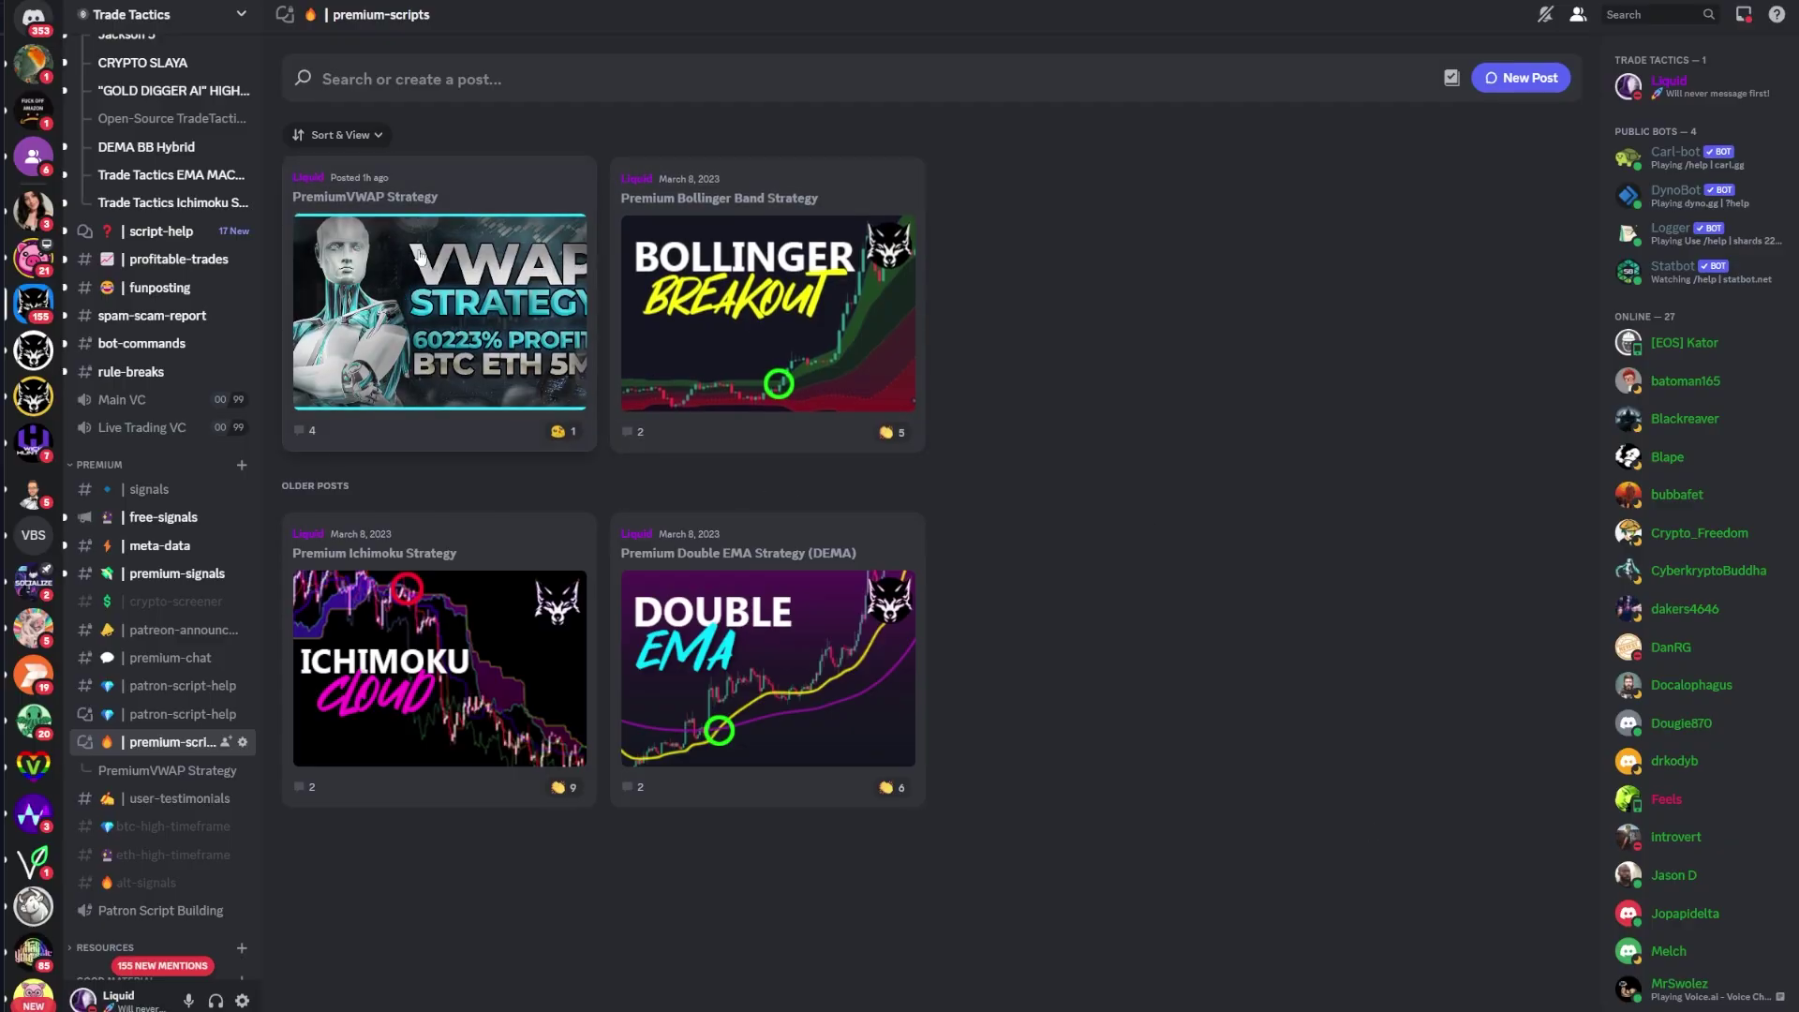
Open the PremiumVWAP Strategy post in Discord's premium-scripts channel and read its description and backtest results.
left_click(456, 197)
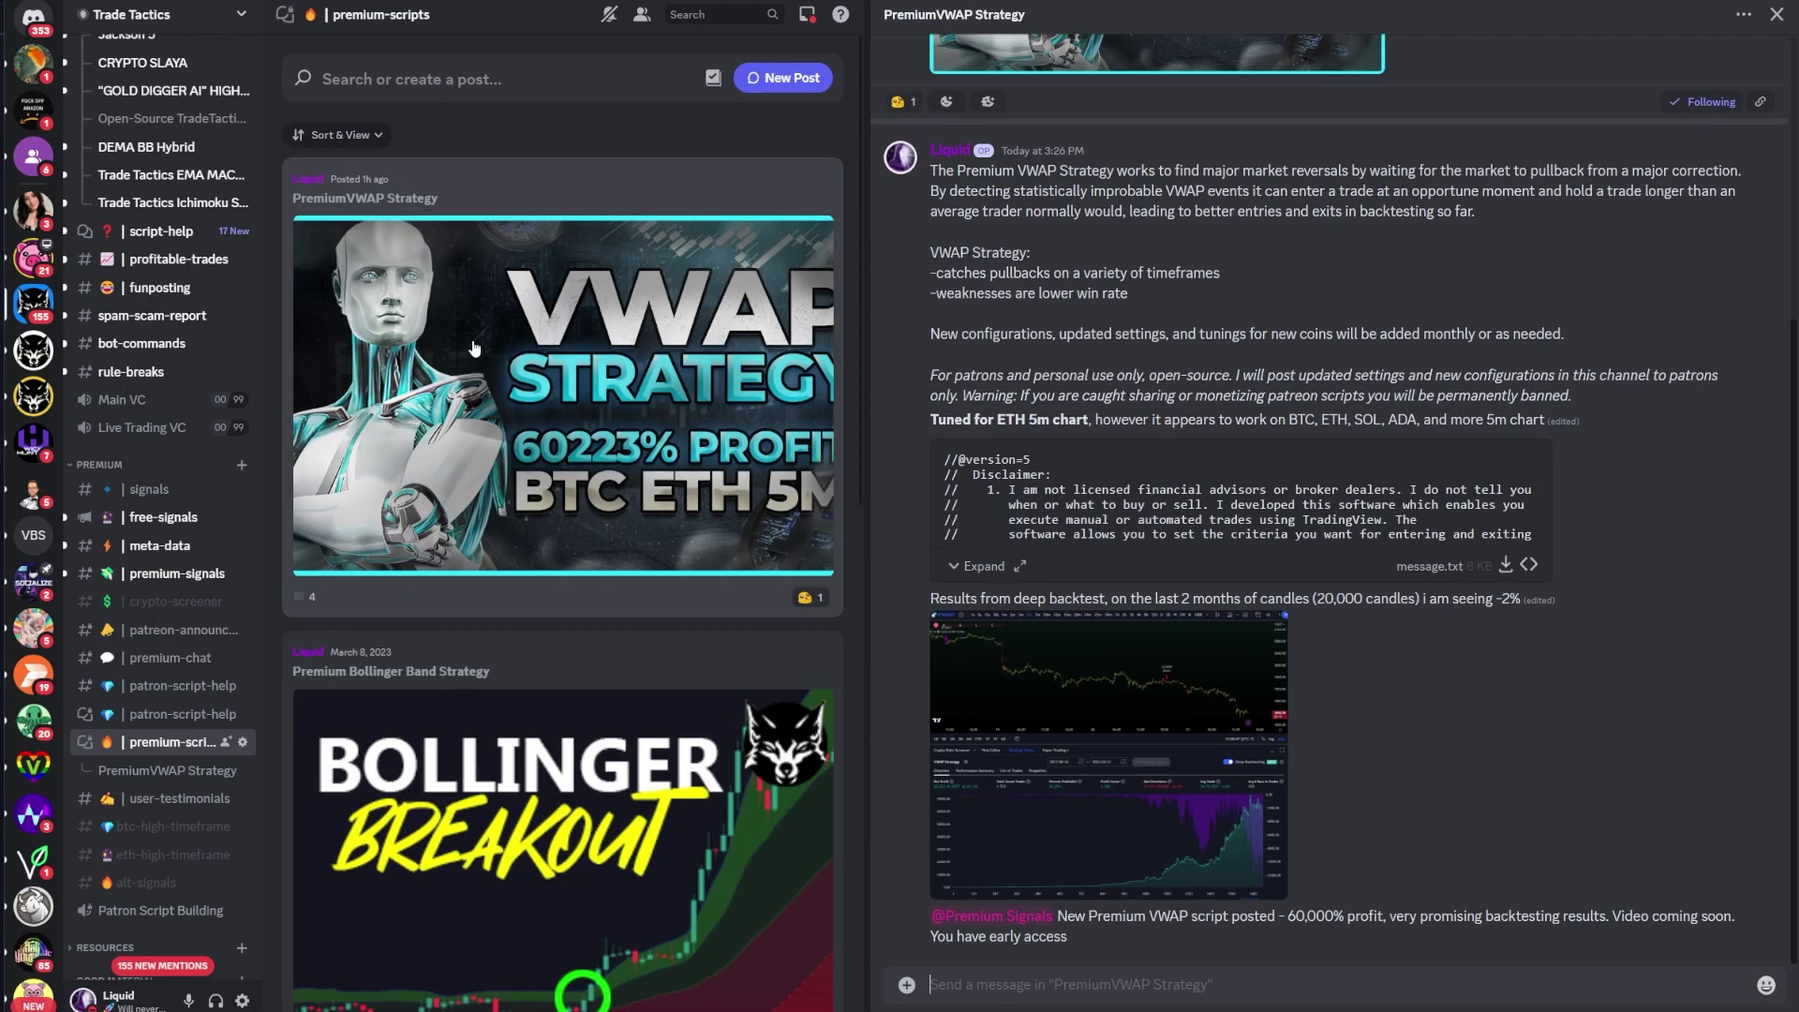
scroll(1427, 685, "up", 5)
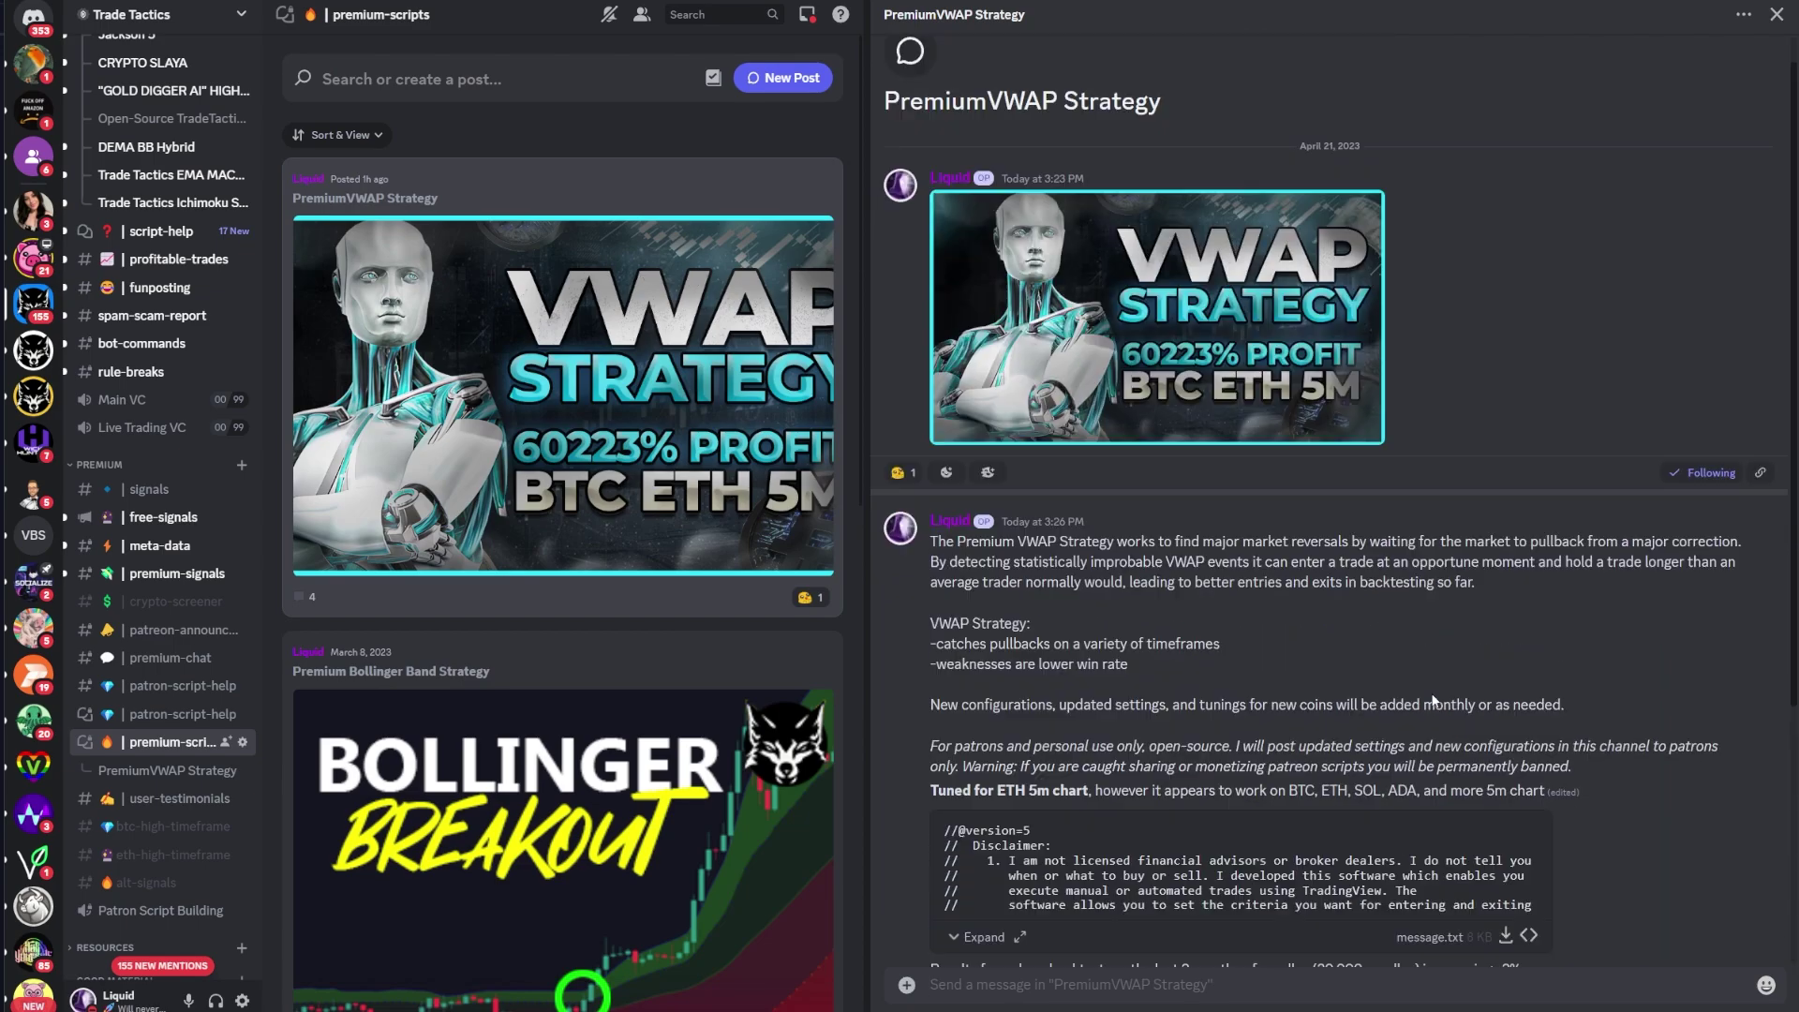
scroll(1411, 323, "down", 5)
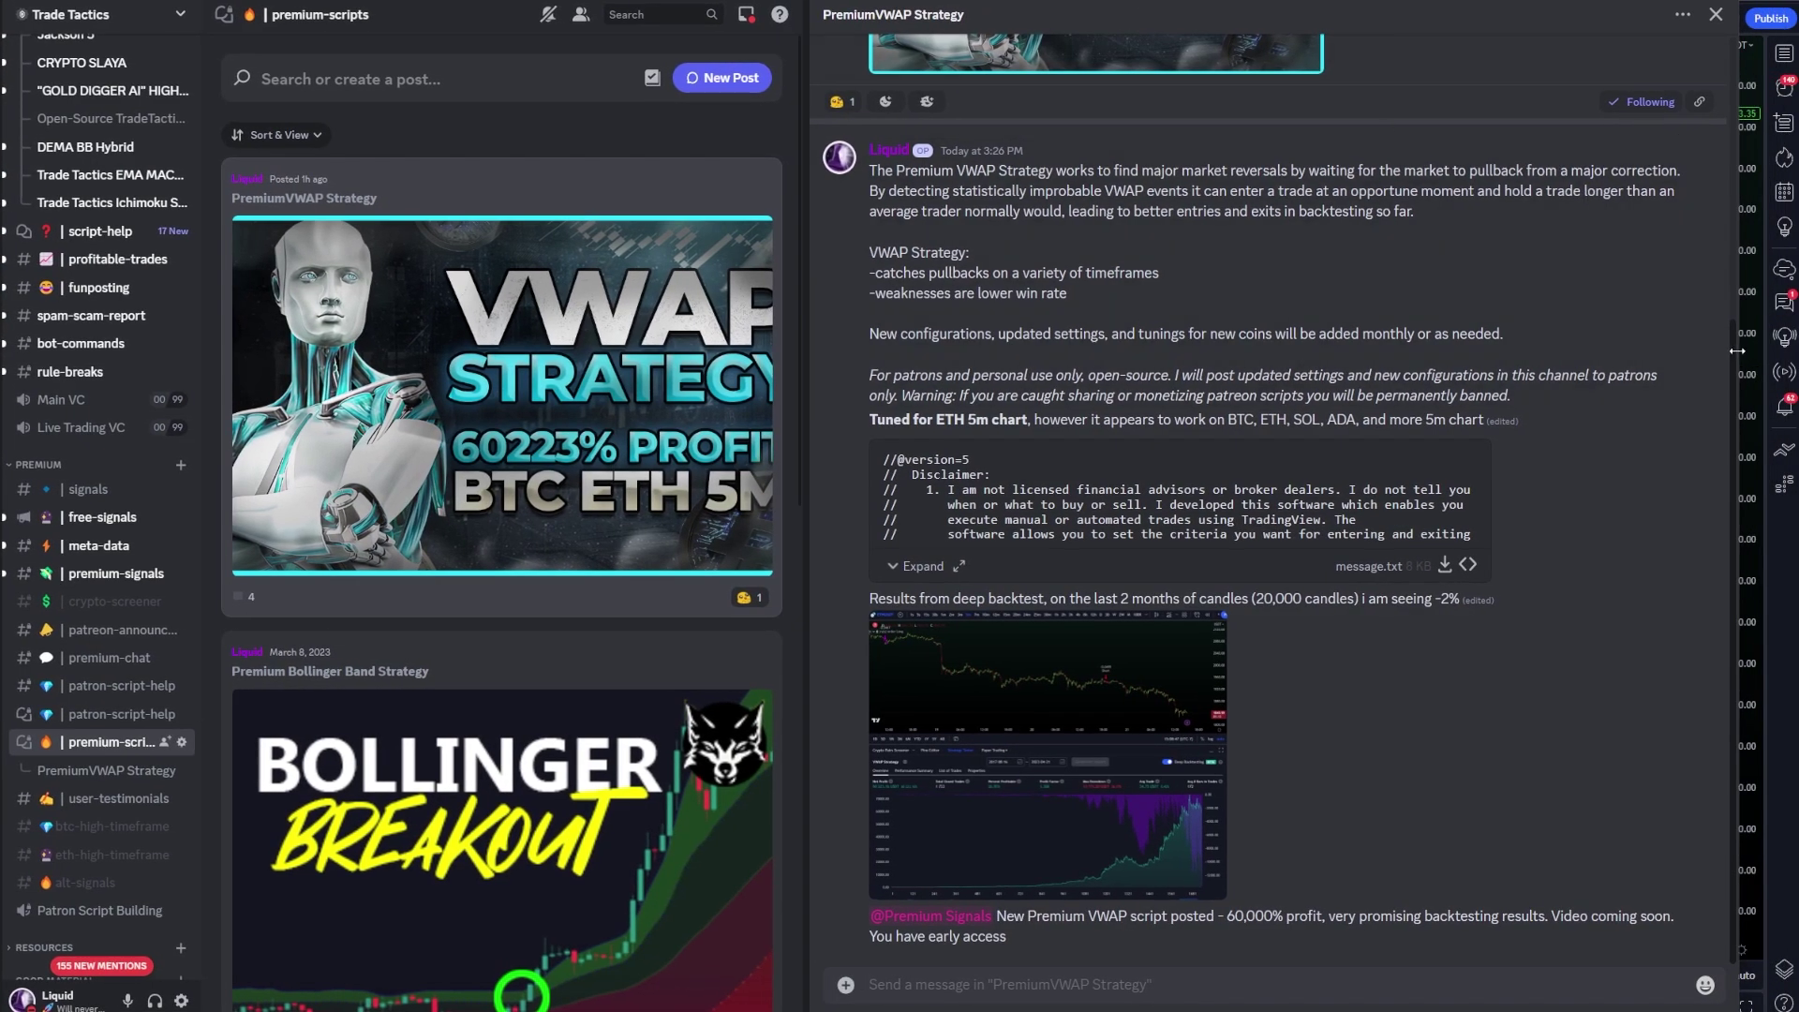
left_click(1774, 349)
key("alt+Tab")
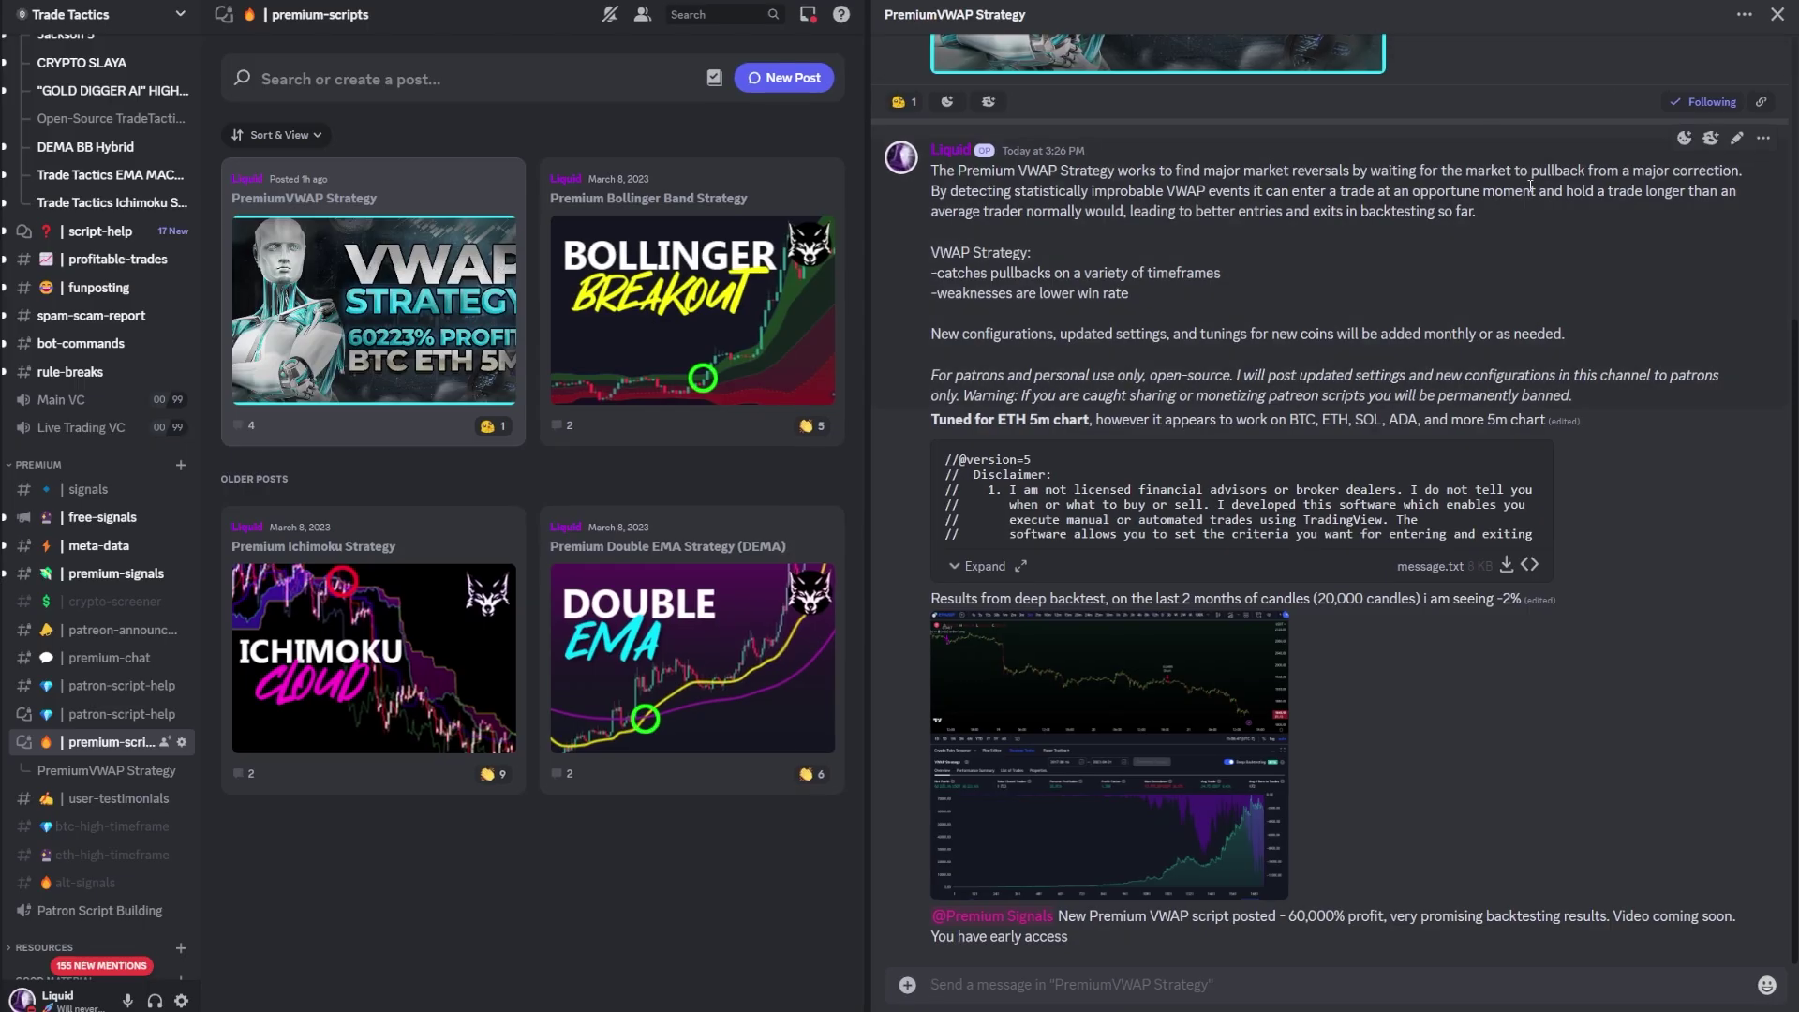
Show the PremiumVWAP Strategy post in full view and look through its description, script and backtest image.
scroll(1193, 478, "up", 4)
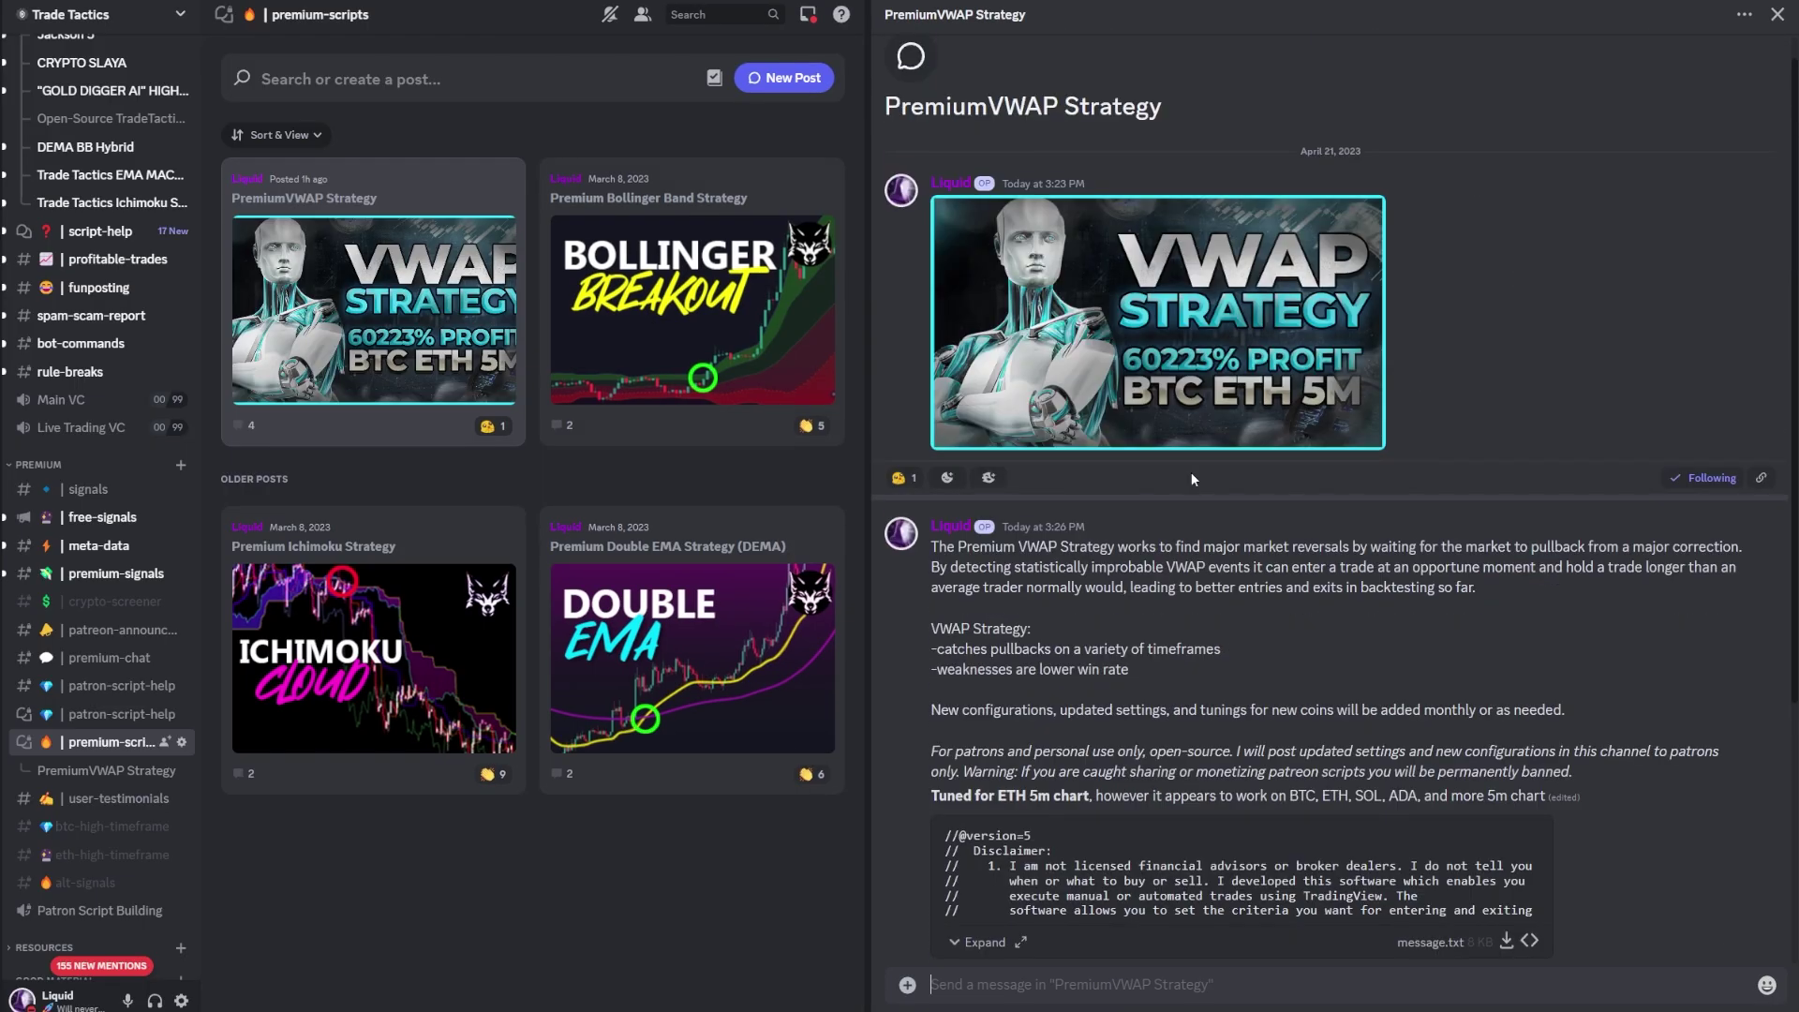
left_click(1740, 25)
left_click(1743, 54)
scroll(943, 335, "down", 3)
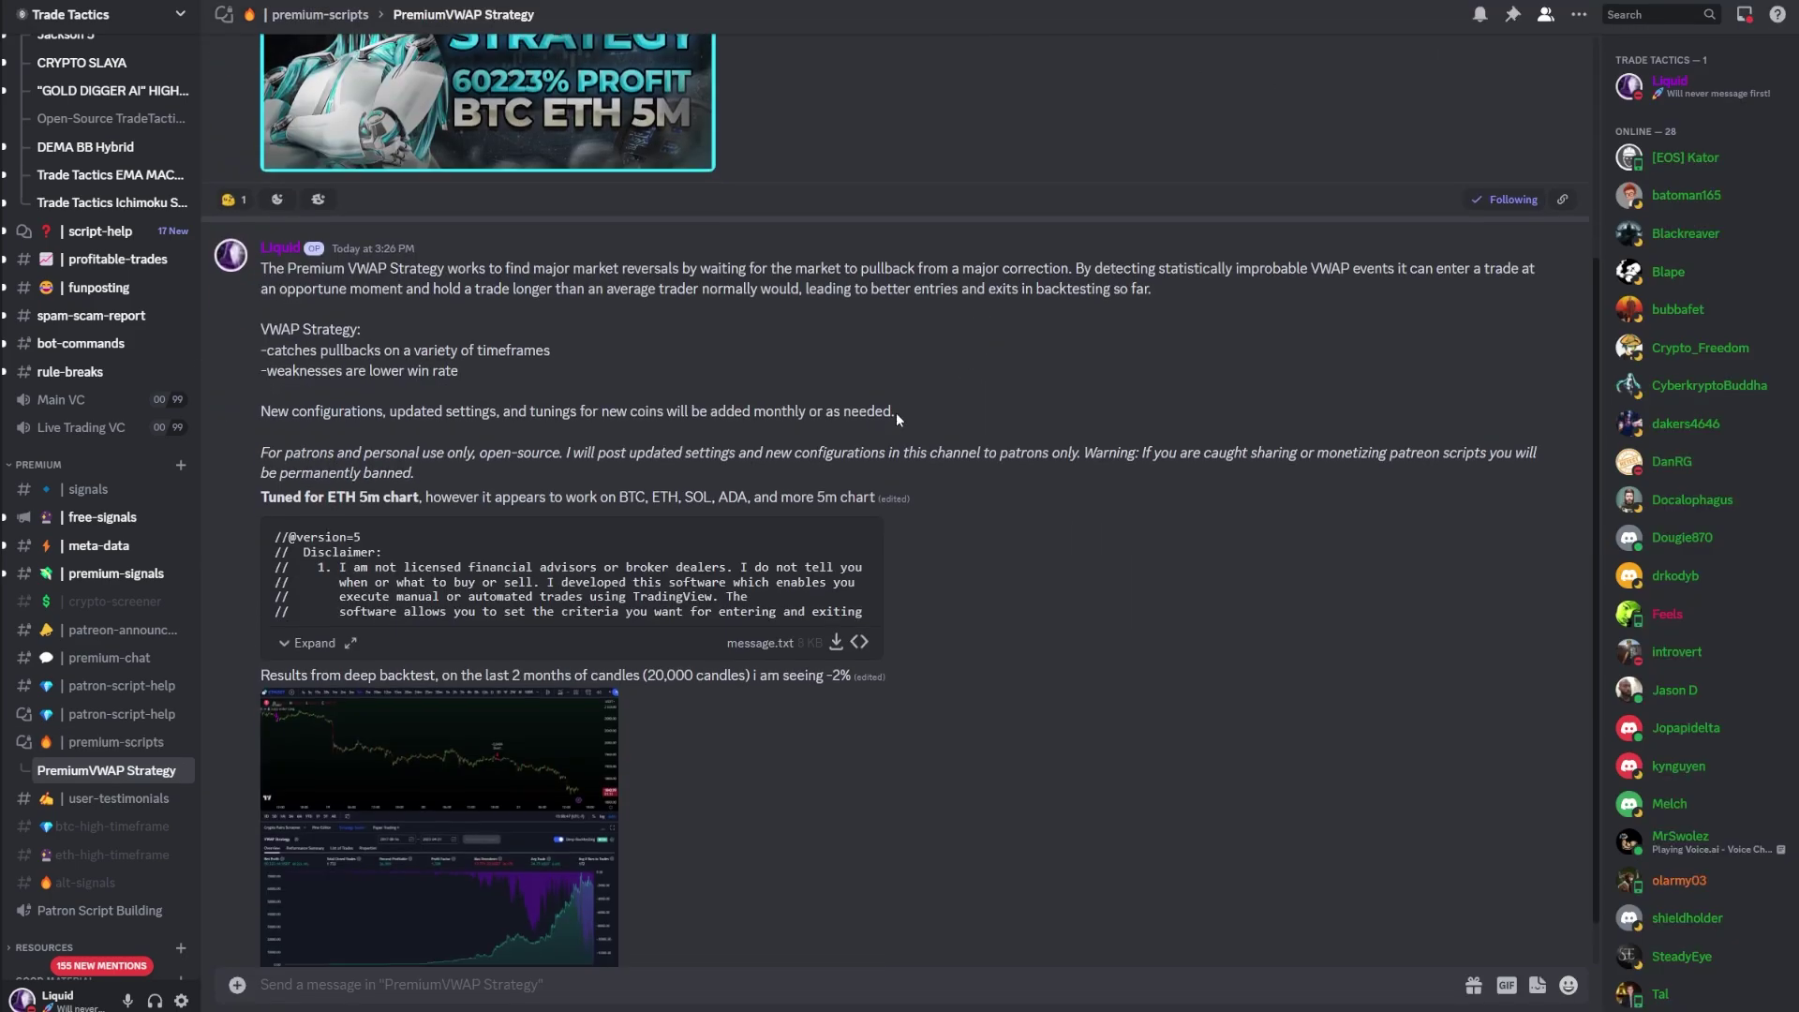
scroll(896, 418, "down", 1)
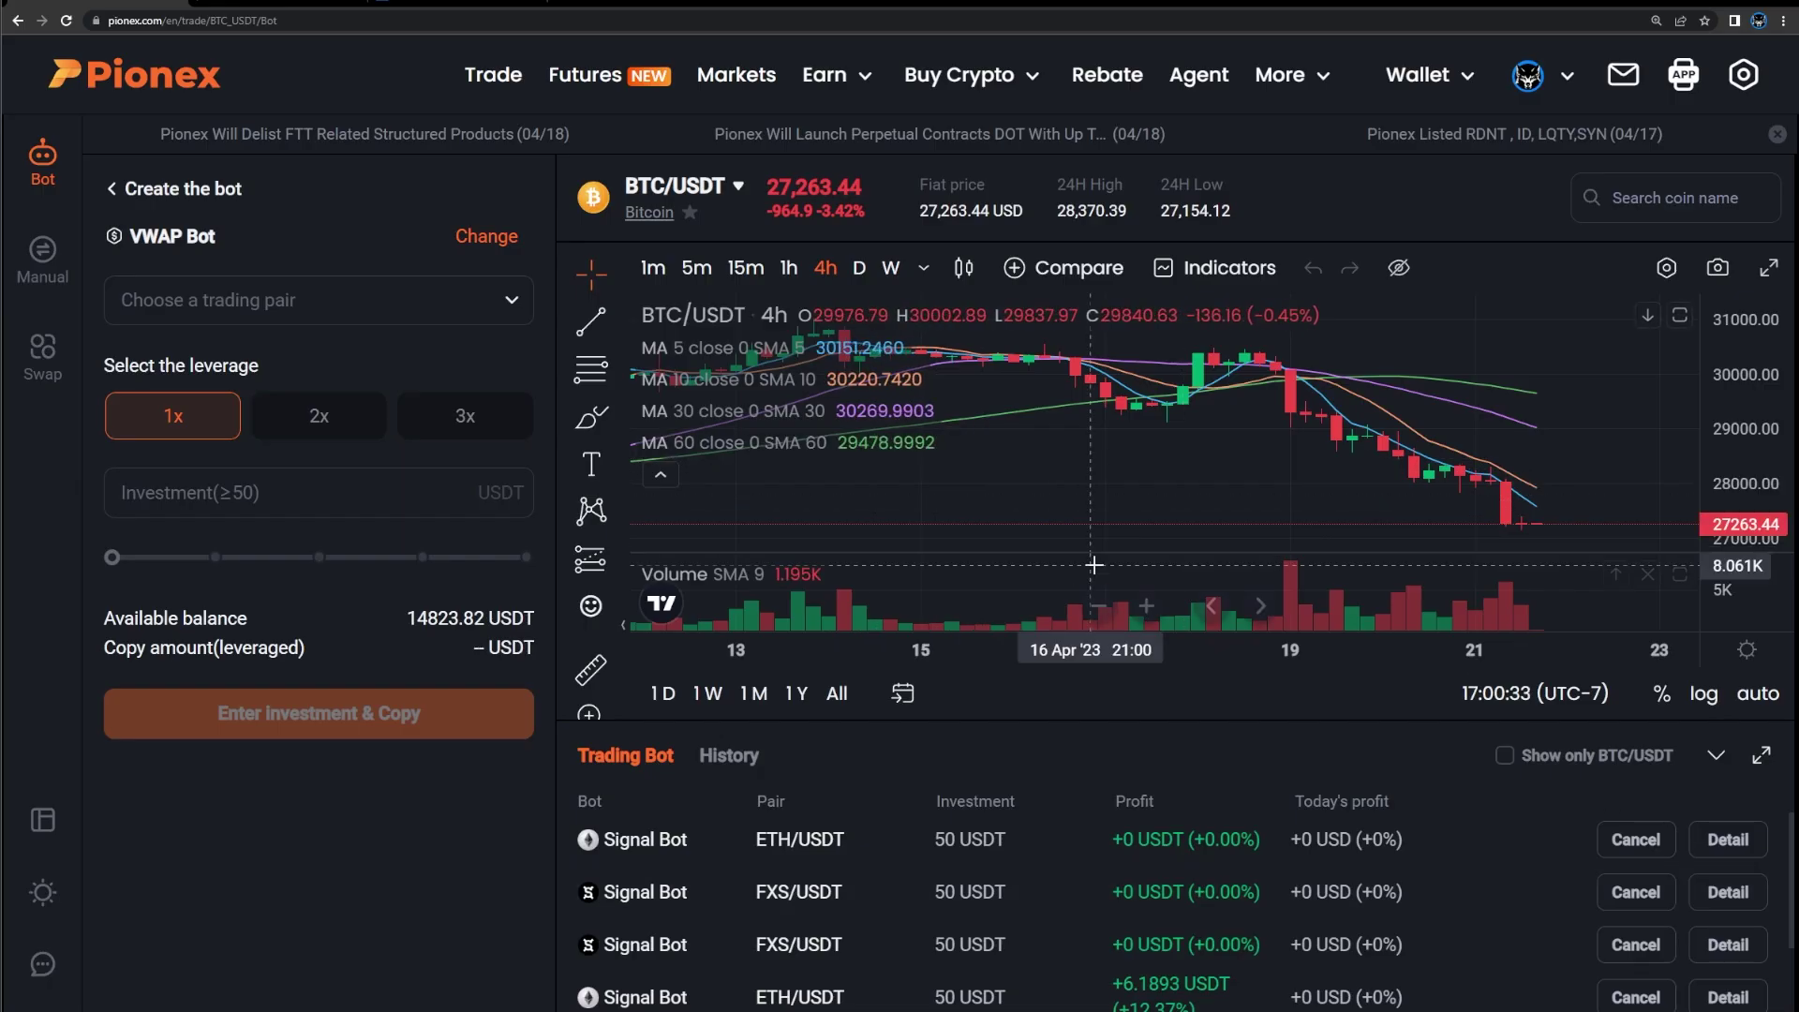
Return to the PremiumVWAP Strategy post, hide the member list, review the post and switch back to Pionex.
key("alt+Tab")
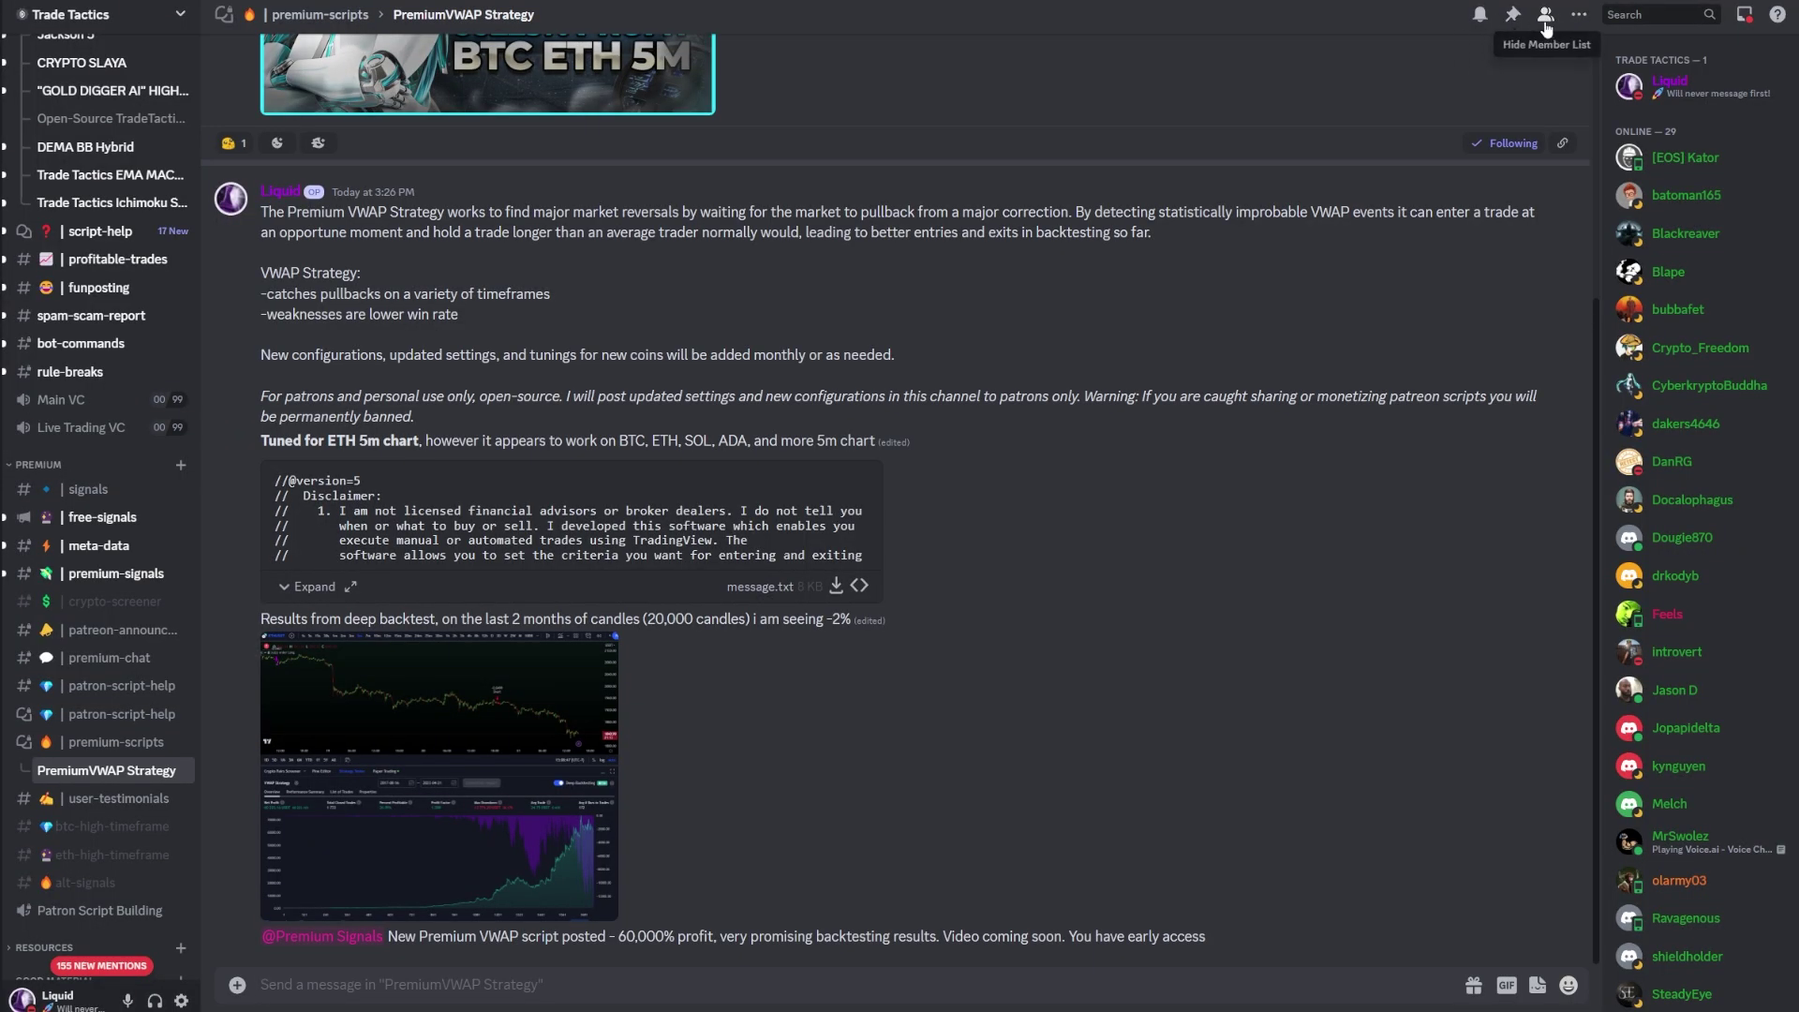
left_click(1545, 16)
scroll(1098, 468, "up", 4)
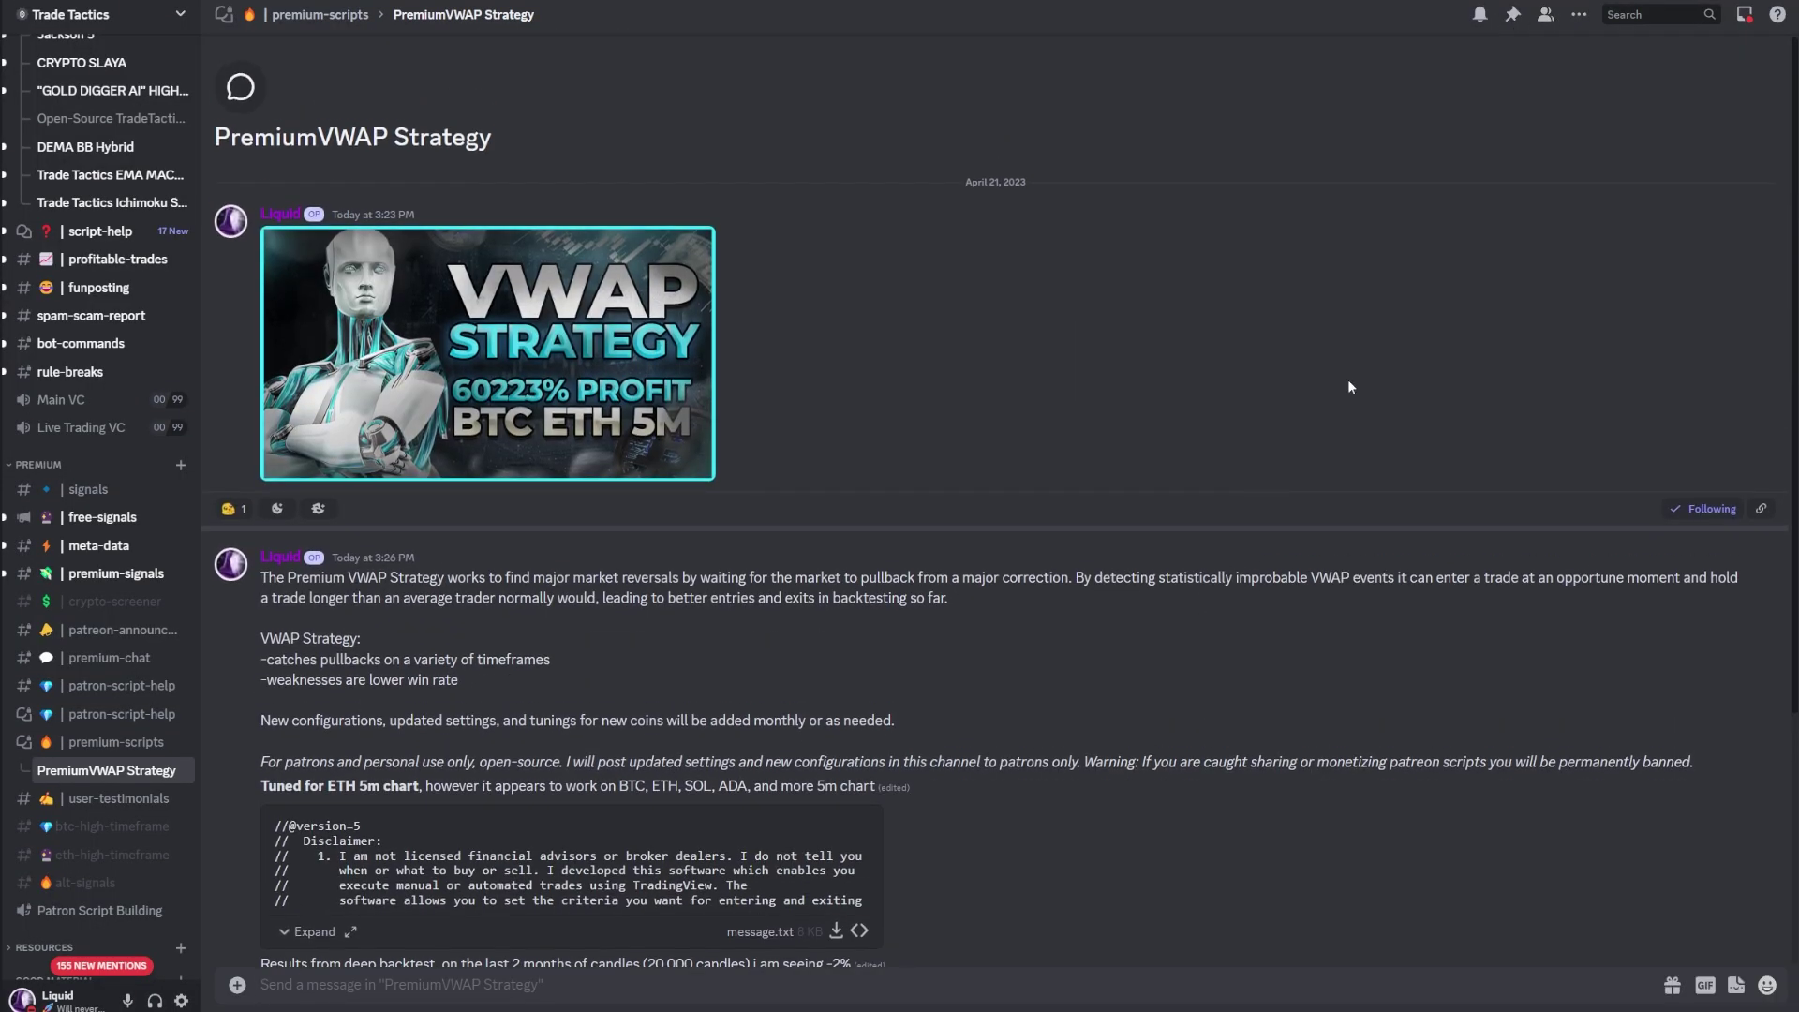
scroll(1385, 404, "down", 3)
key("alt+Tab")
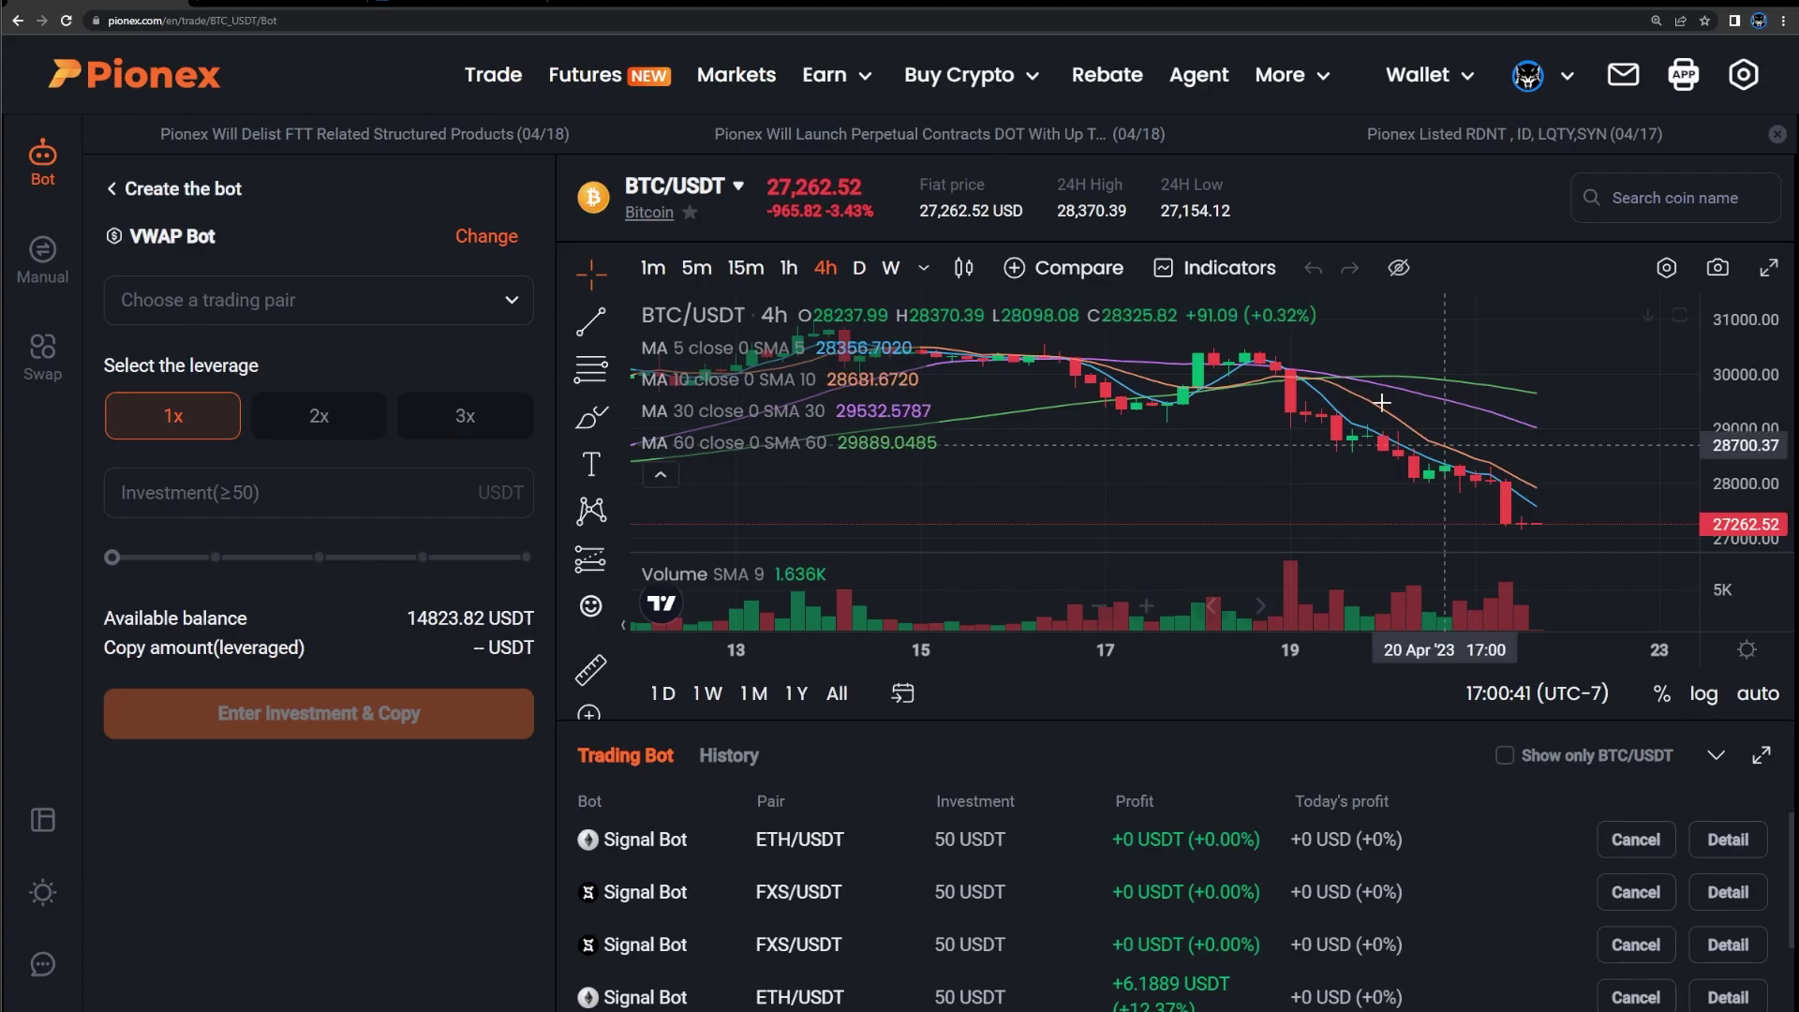
Open the details of the newest ETH/USDT signal bot and review the running signal bots' profits and positions.
scroll(1169, 559, "down", 1)
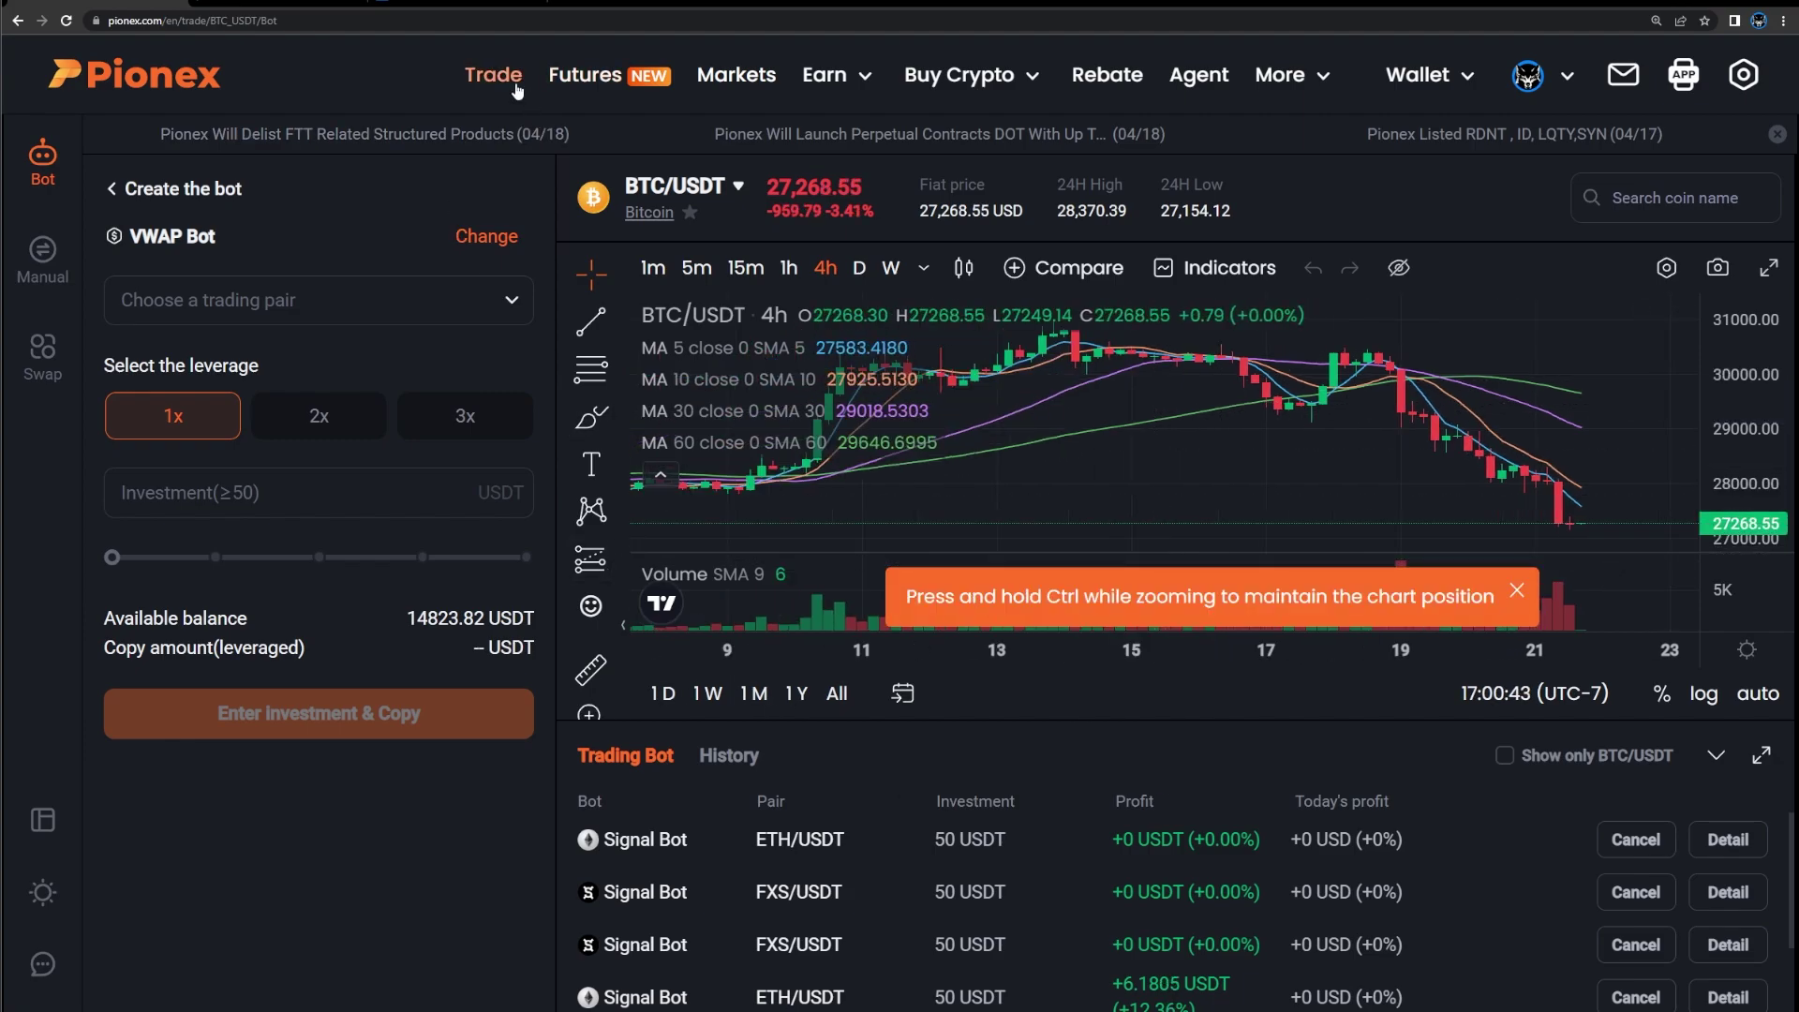
left_click(1722, 842)
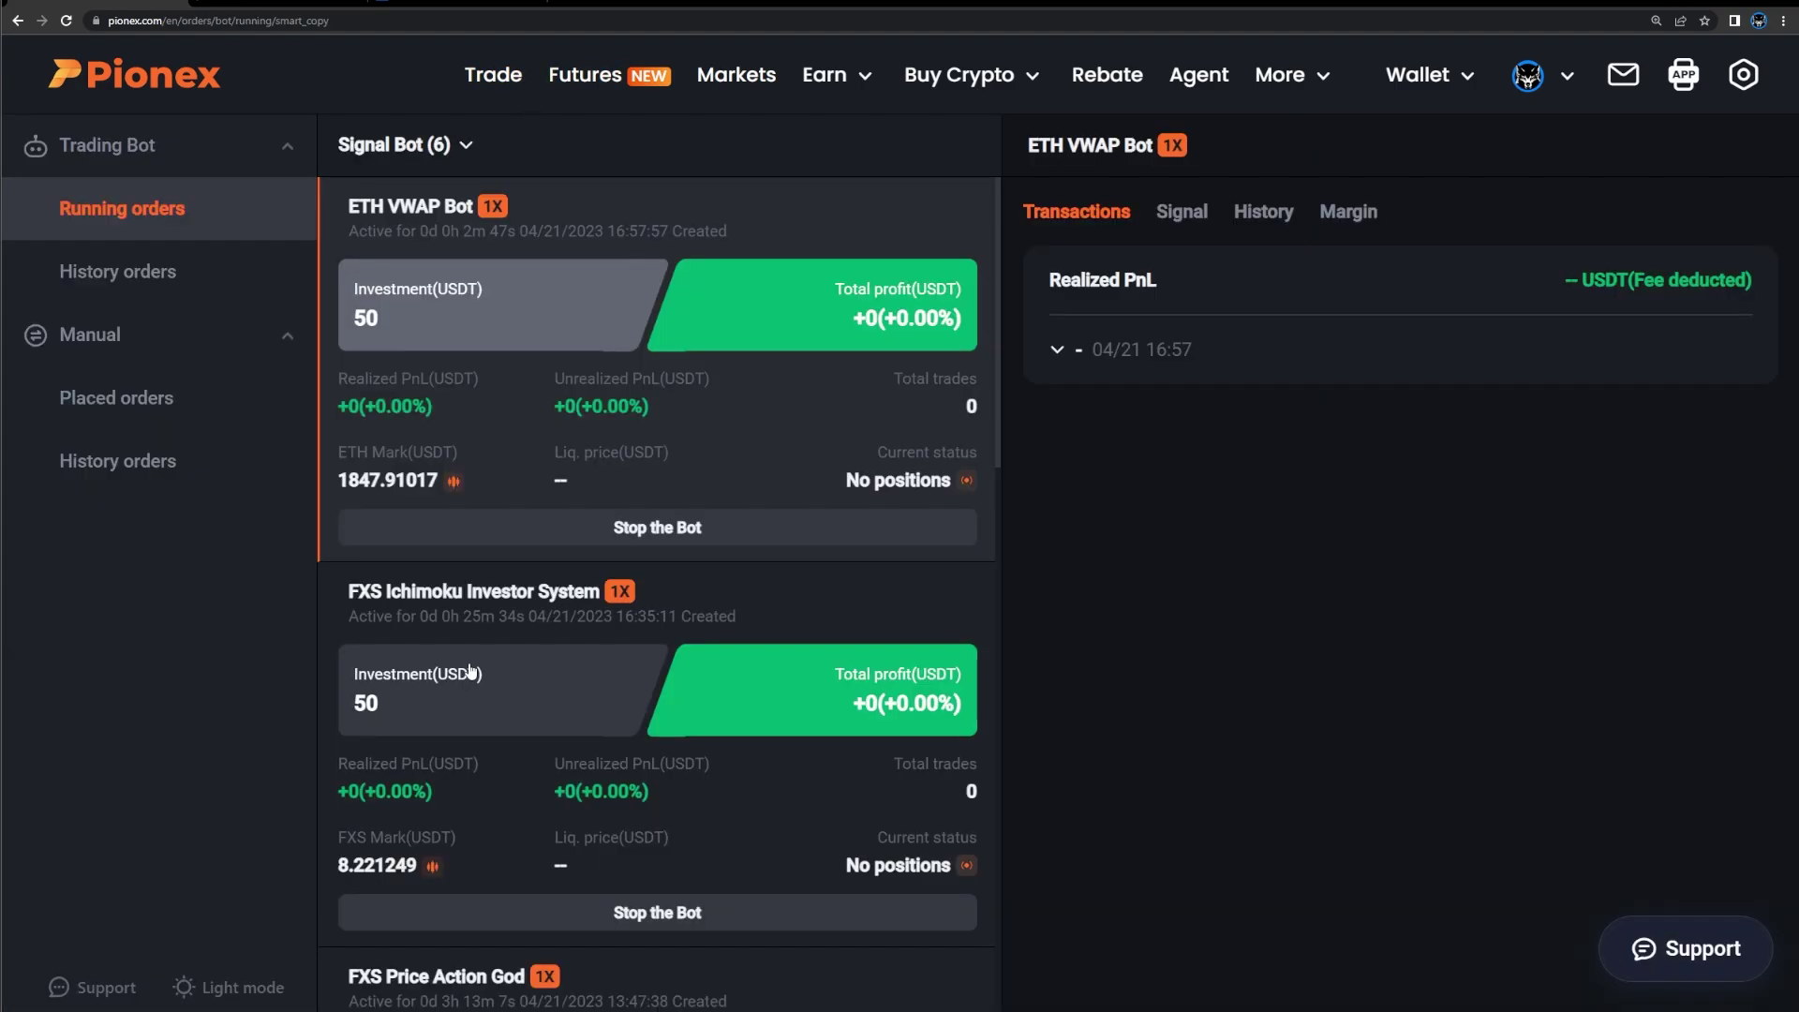
scroll(600, 440, "down", 2)
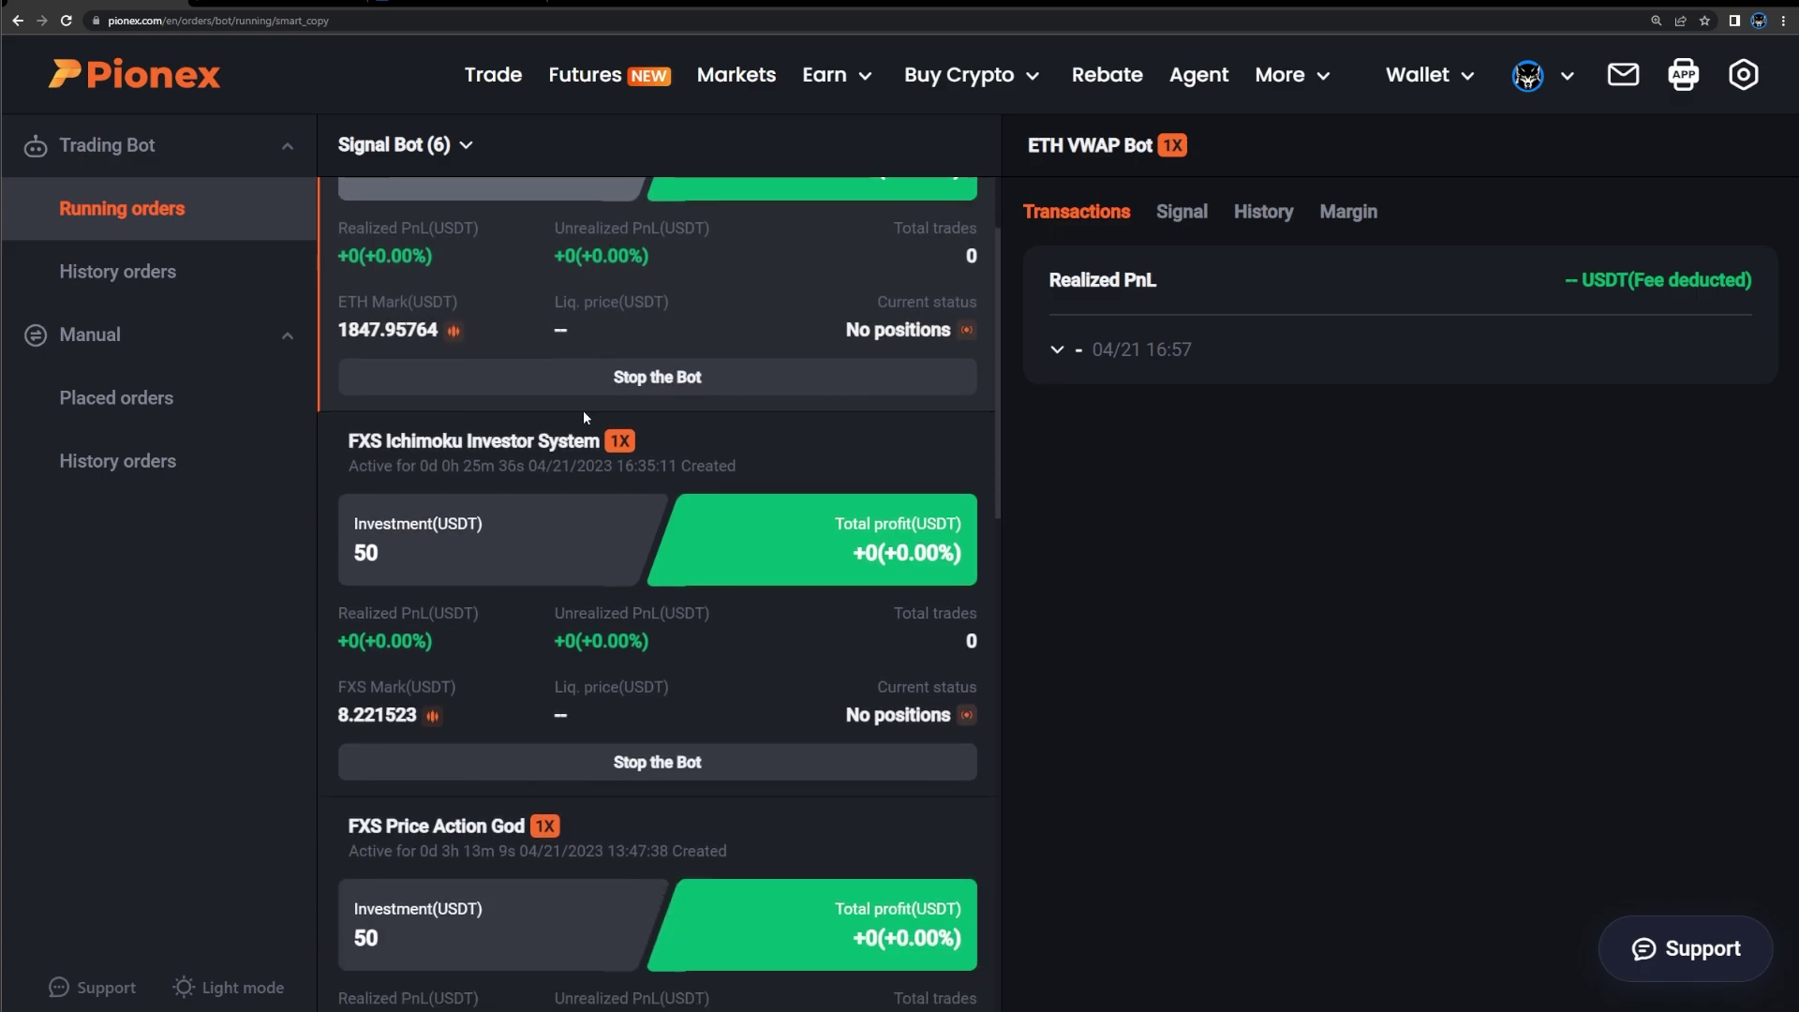
scroll(581, 463, "down", 8)
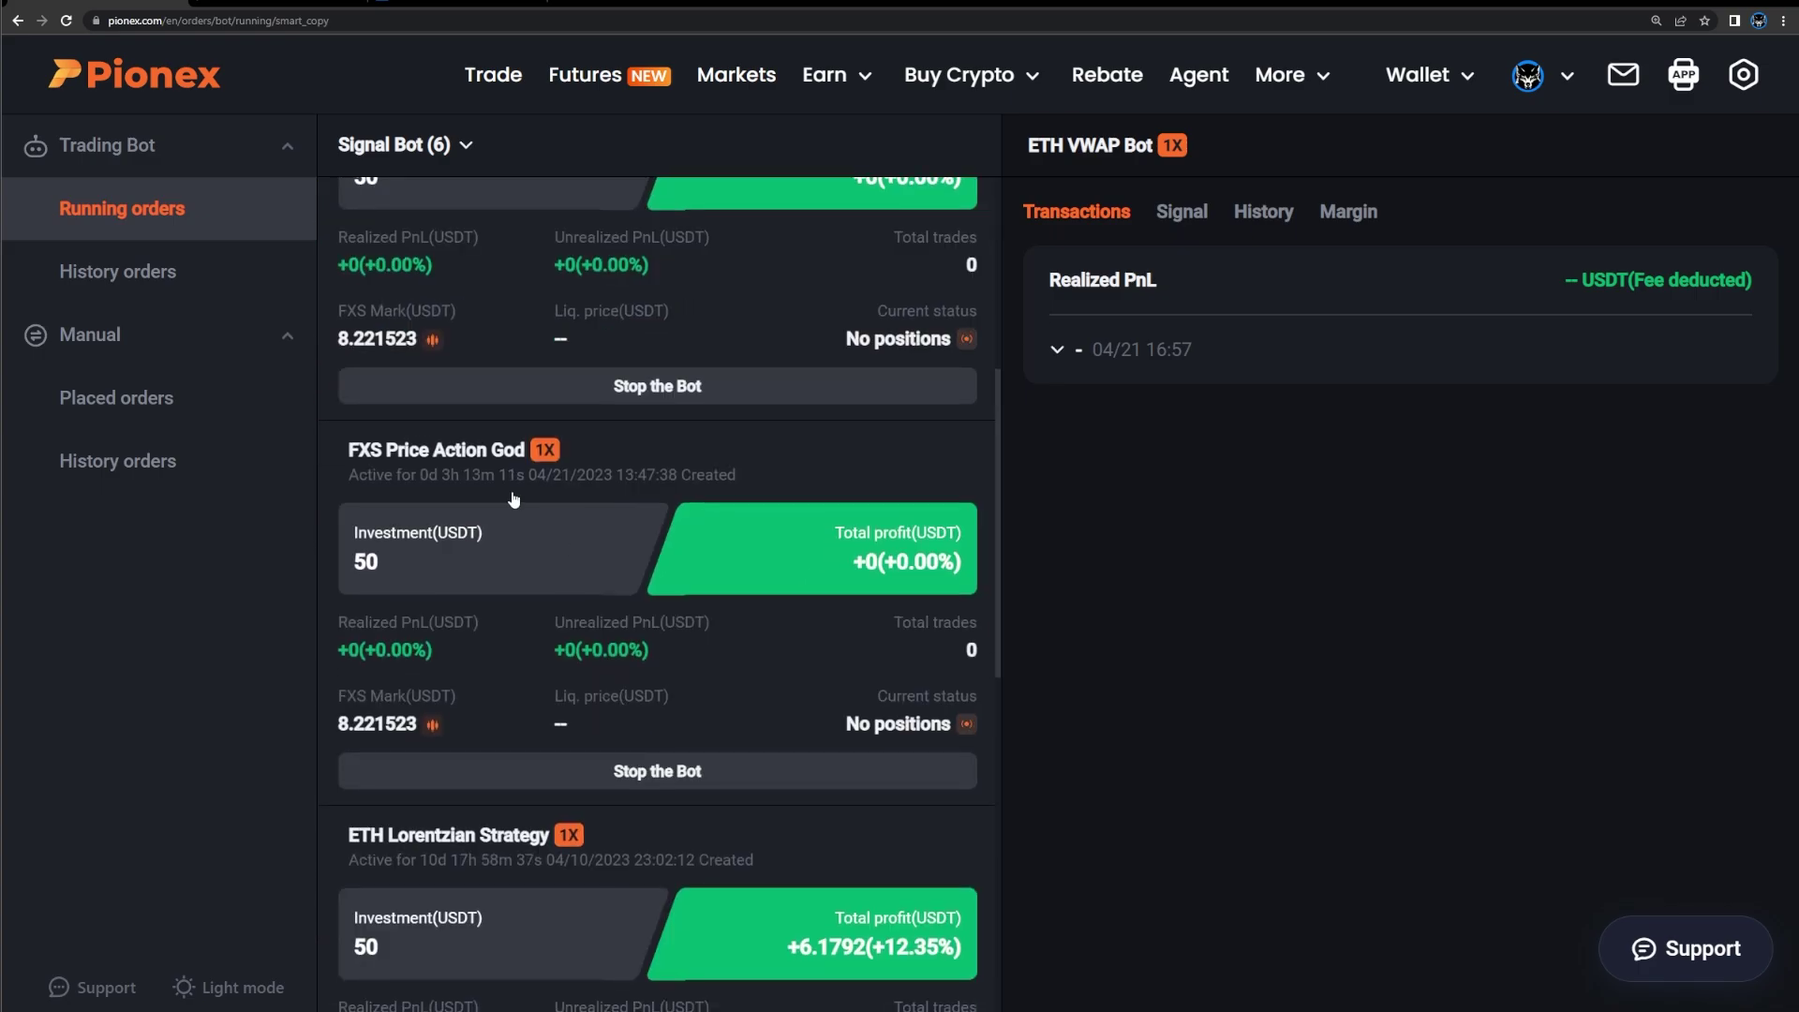
scroll(441, 441, "down", 4)
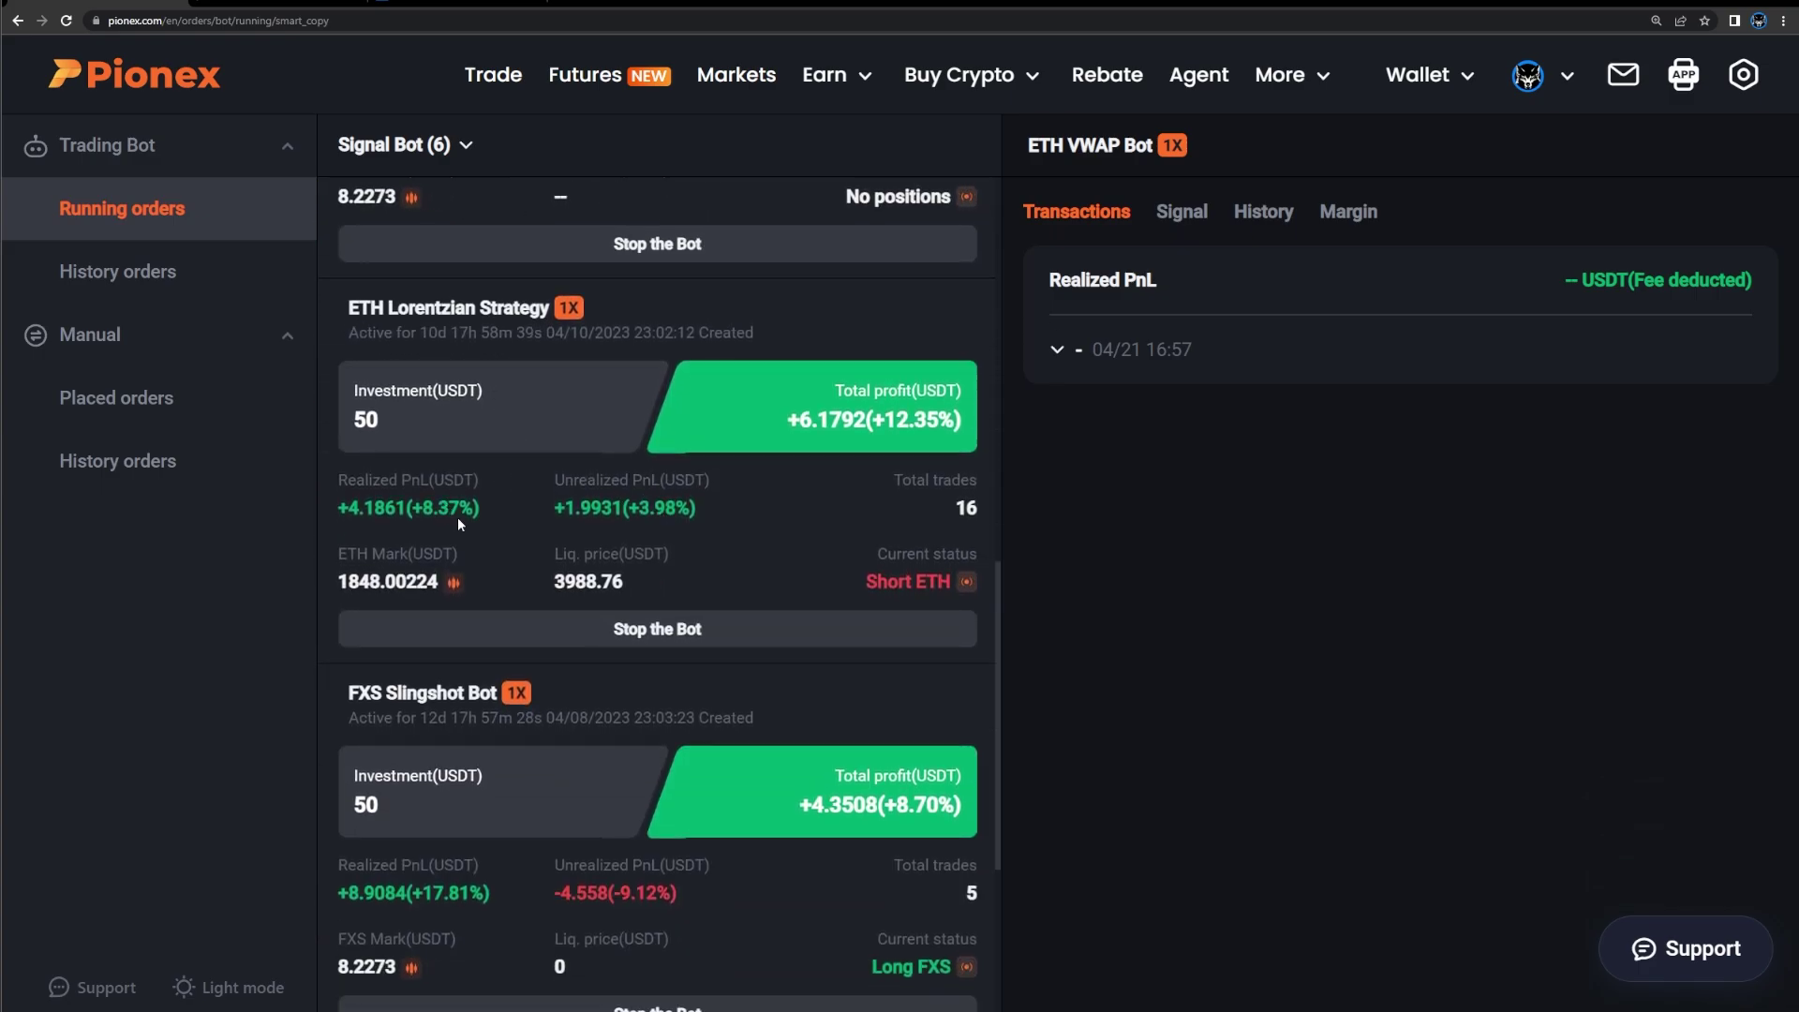
scroll(492, 659, "down", 1)
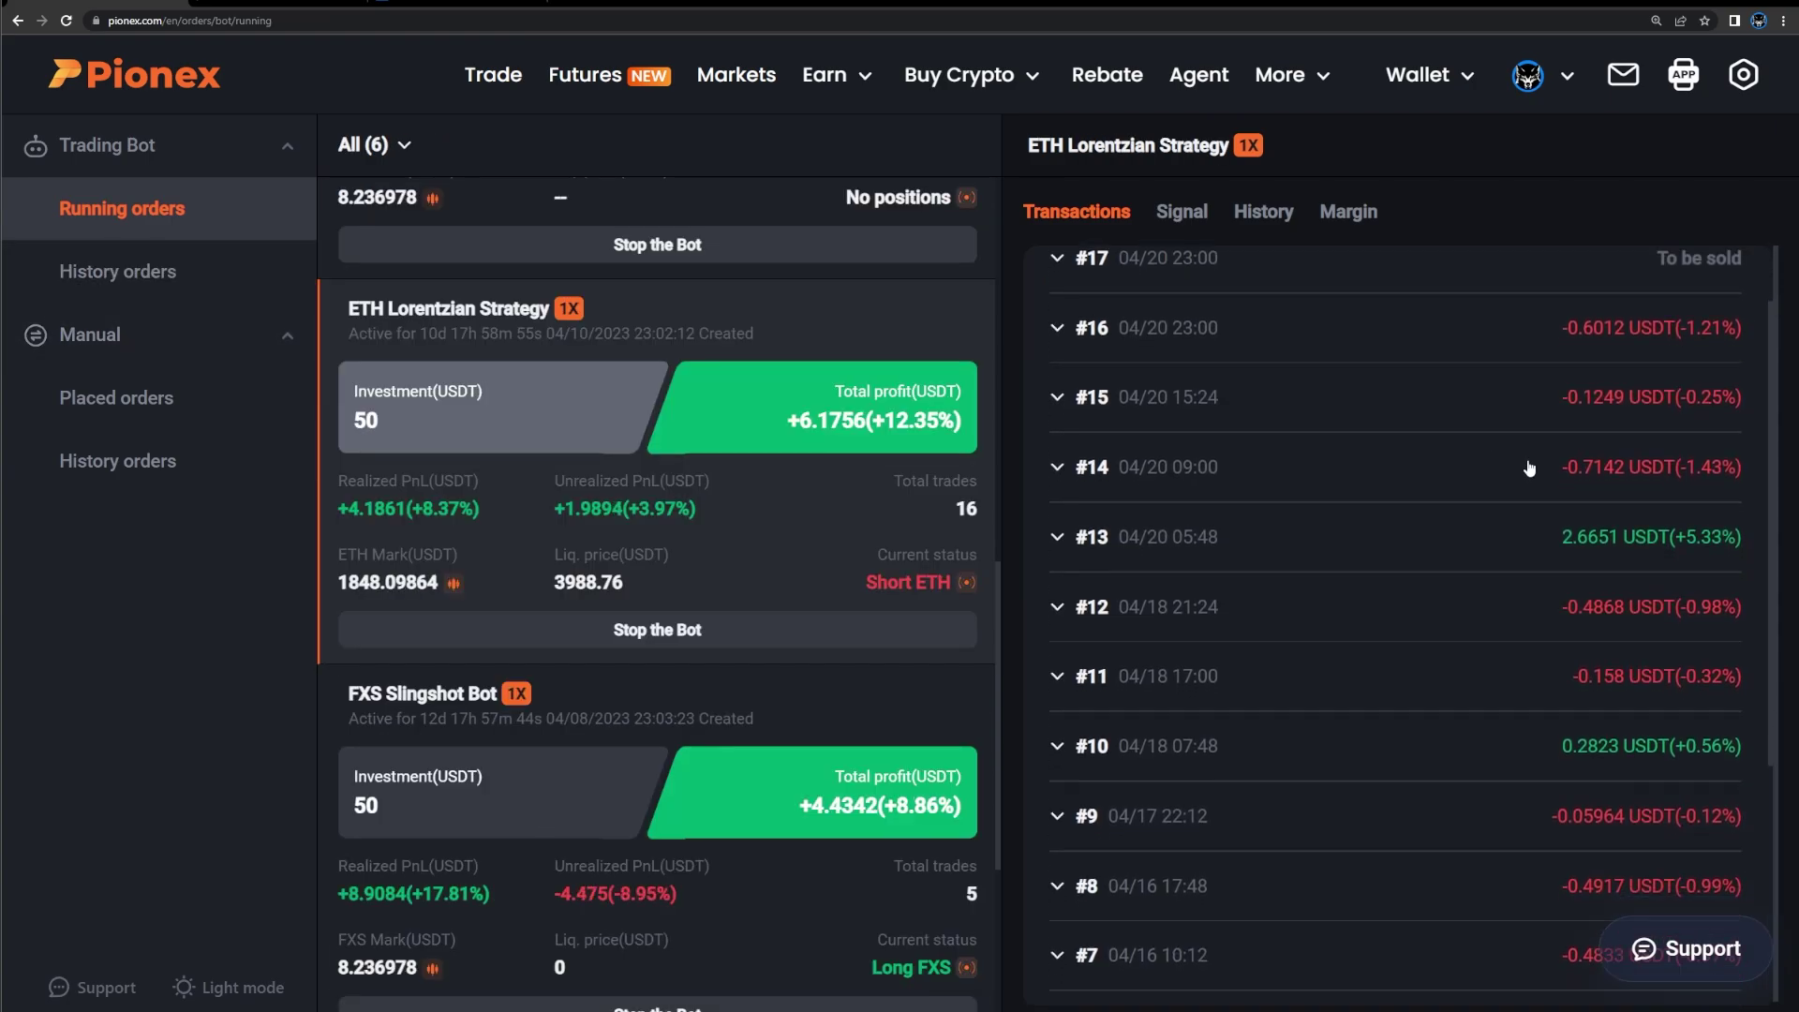
Review the ETH Lorentzian Strategy's transactions and expand trade #2 of the FXS Slingshot Bot.
scroll(1574, 478, "down", 5)
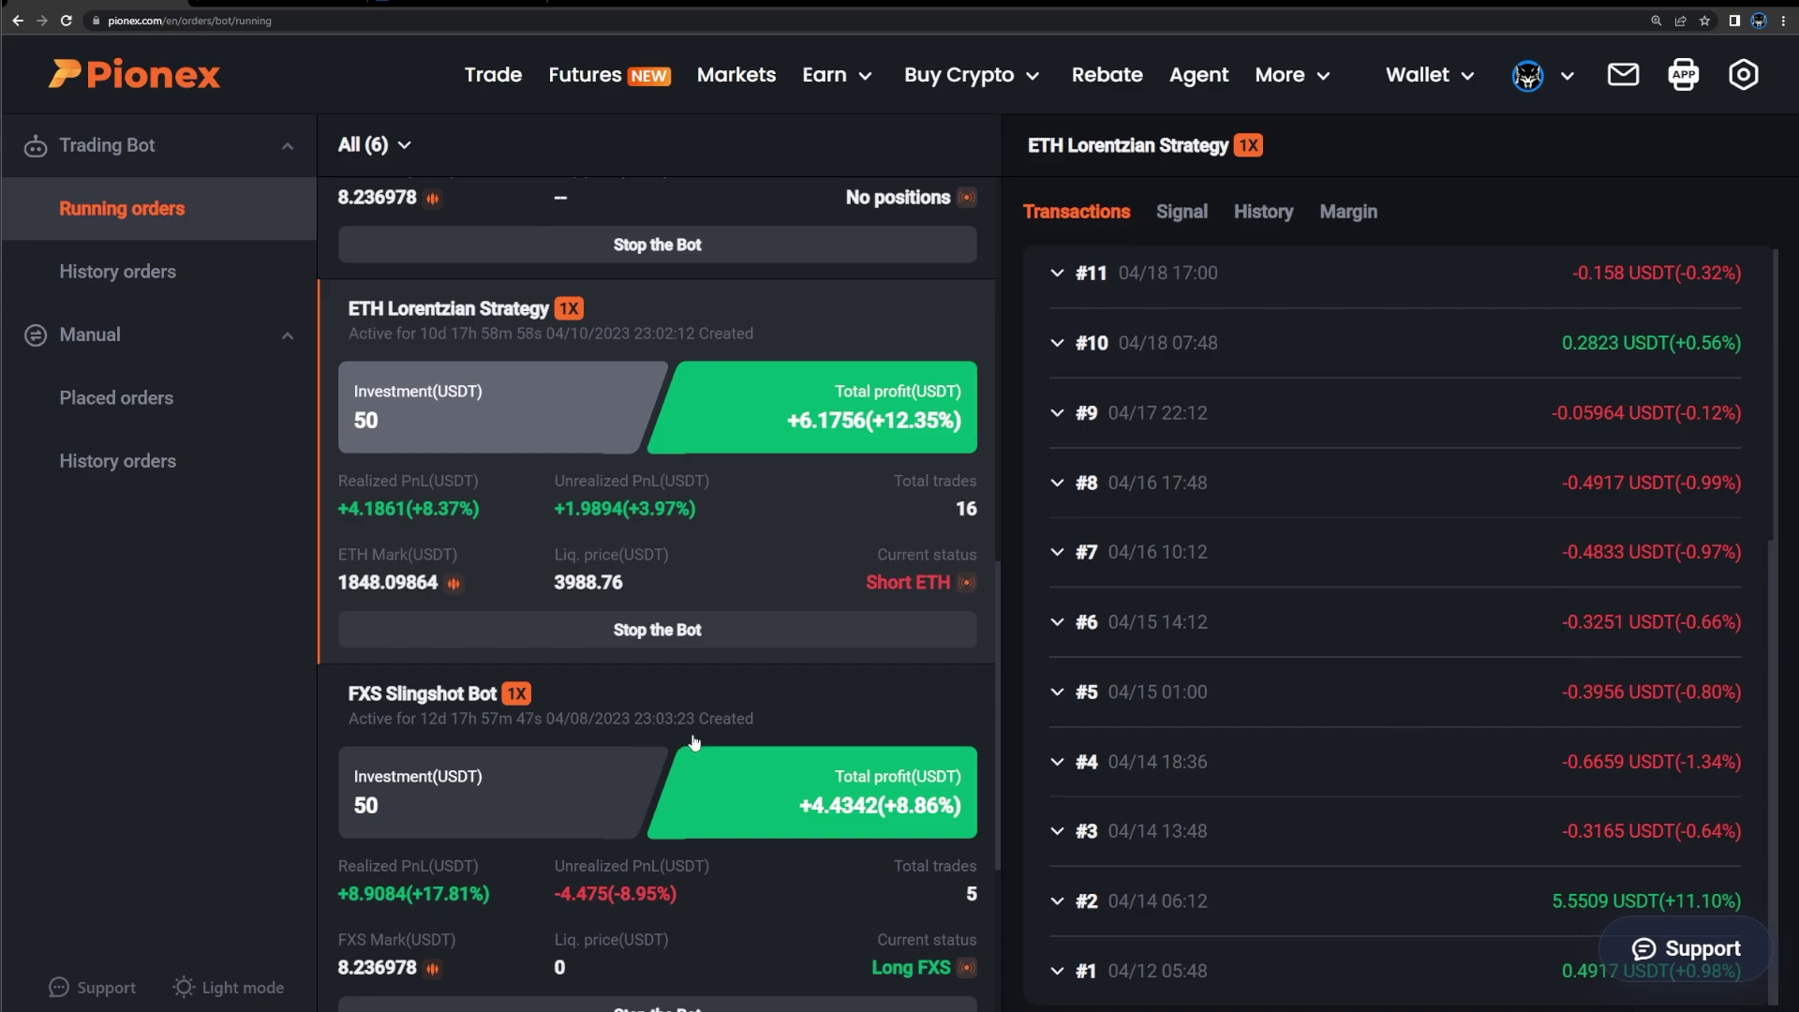
left_click(799, 719)
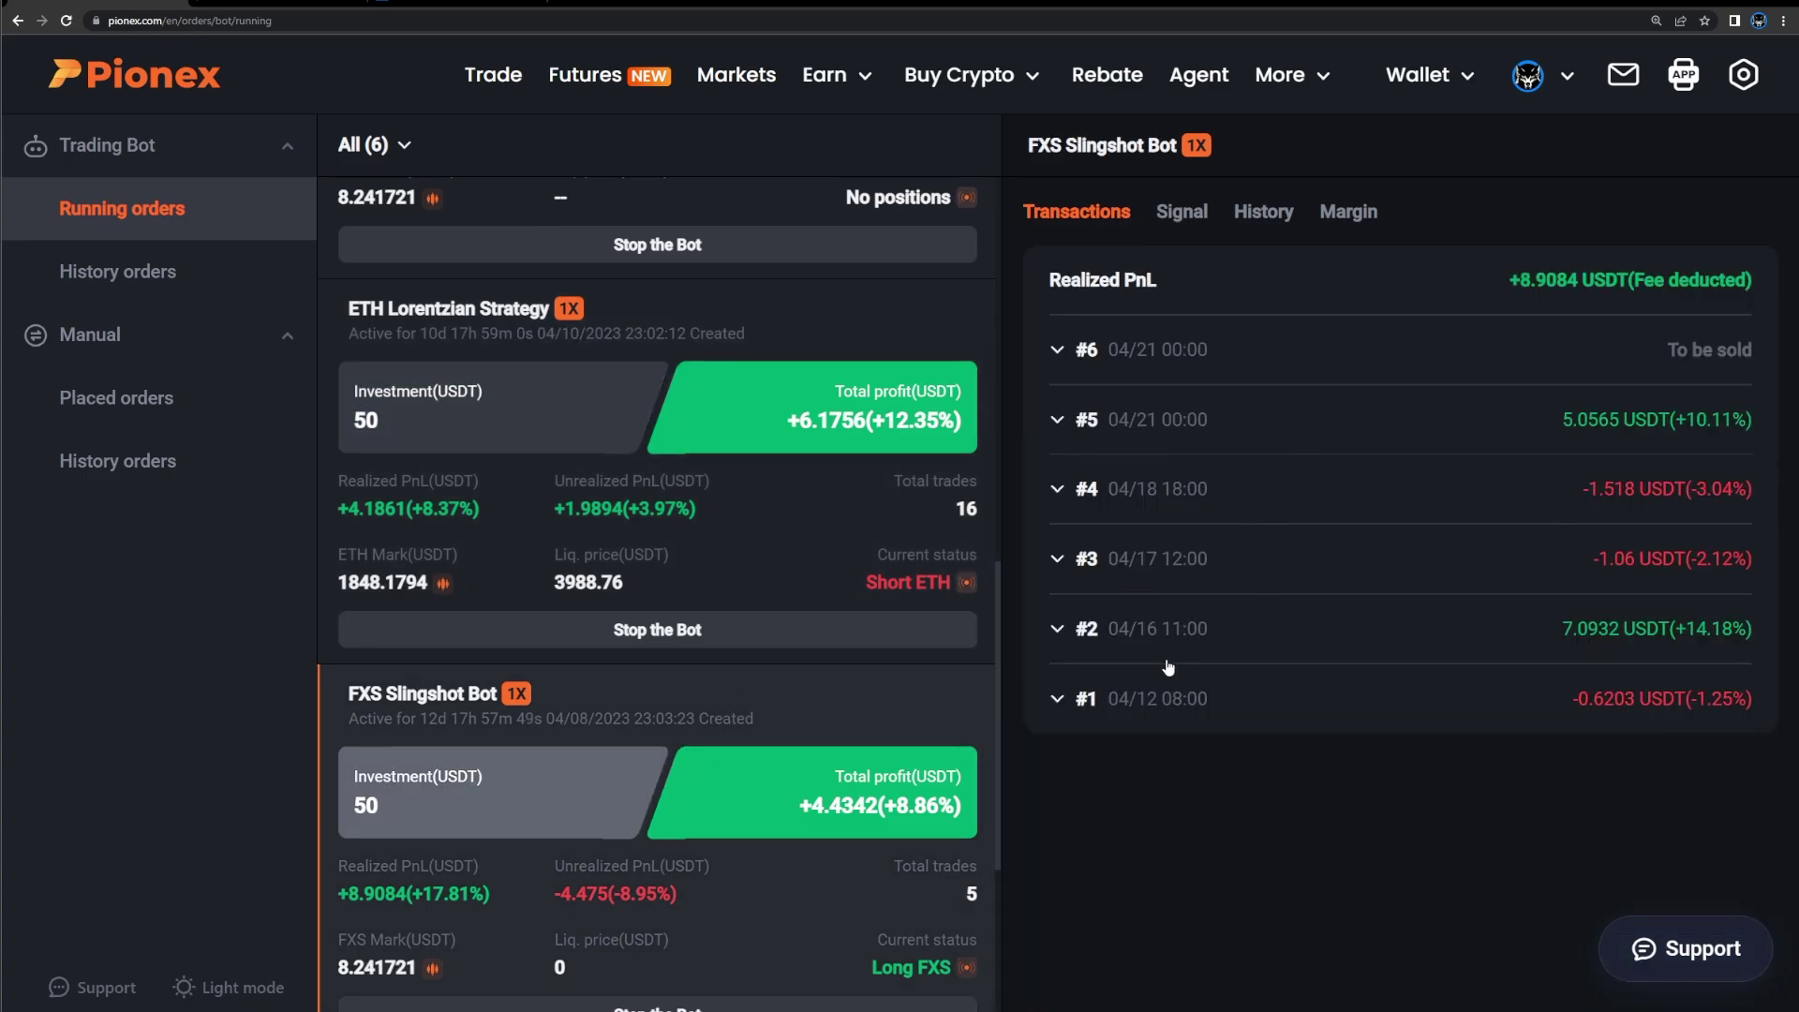
left_click(1034, 637)
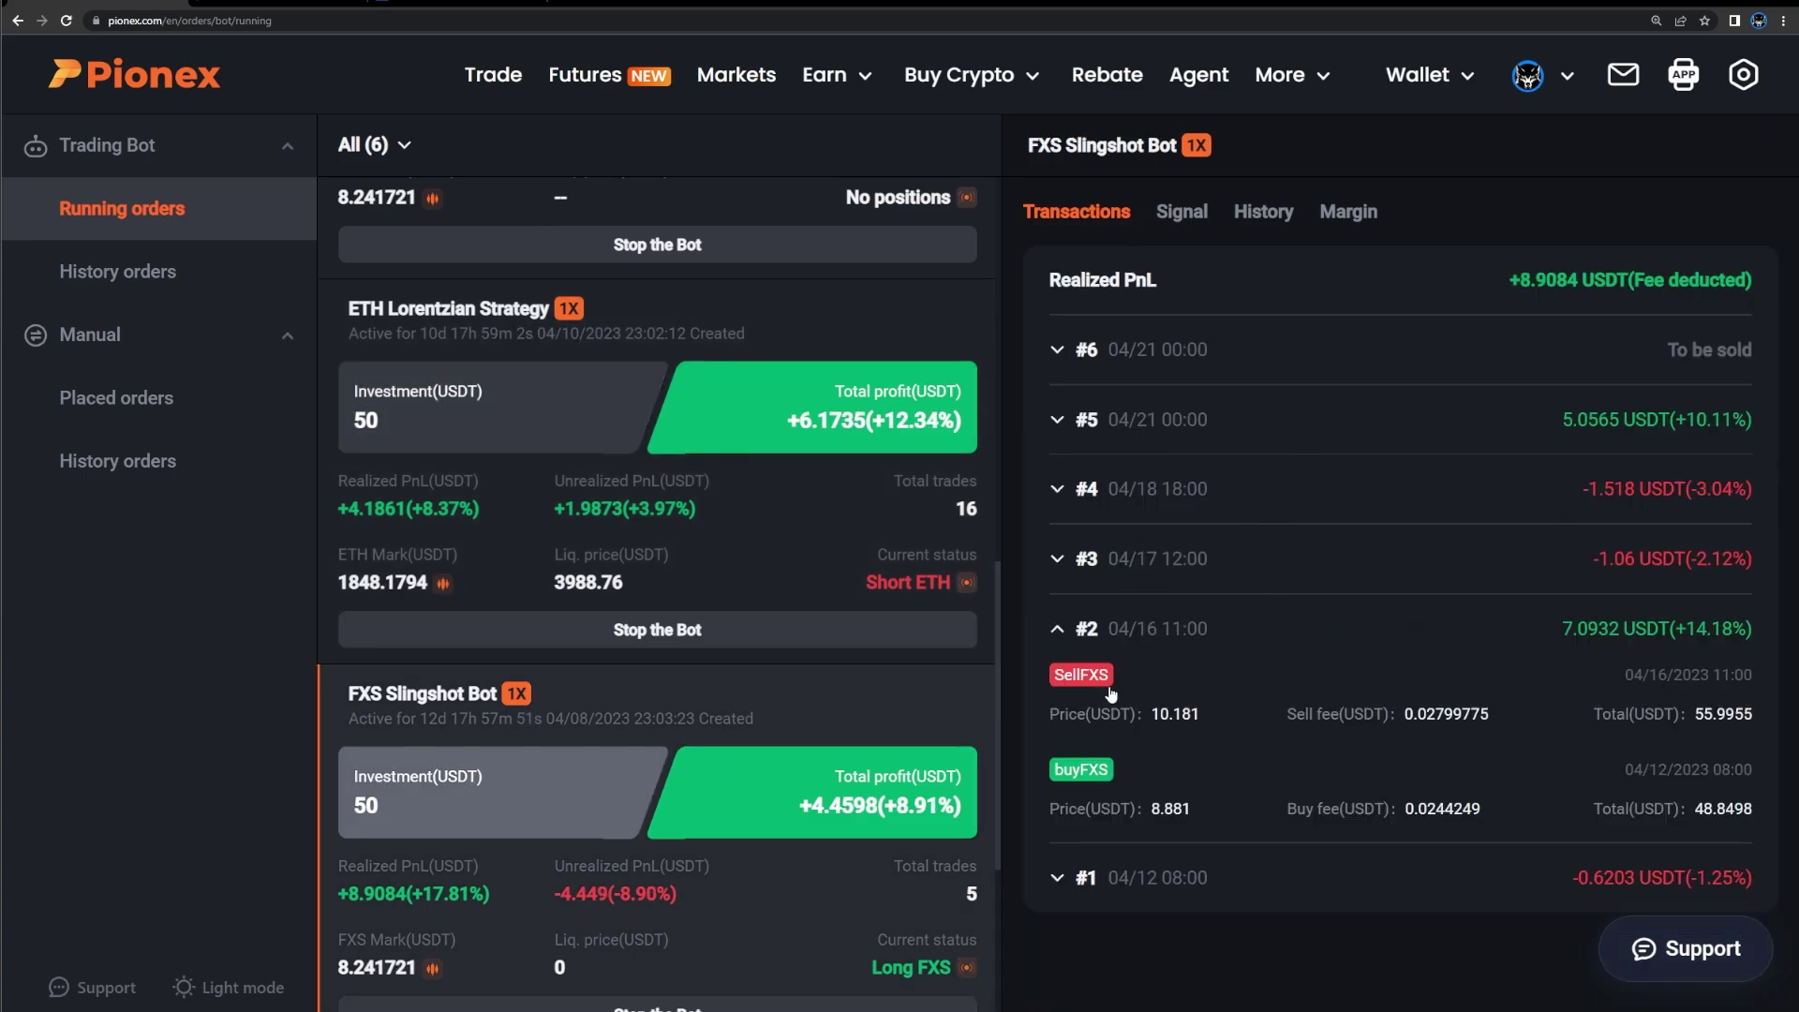
scroll(806, 651, "down", 5)
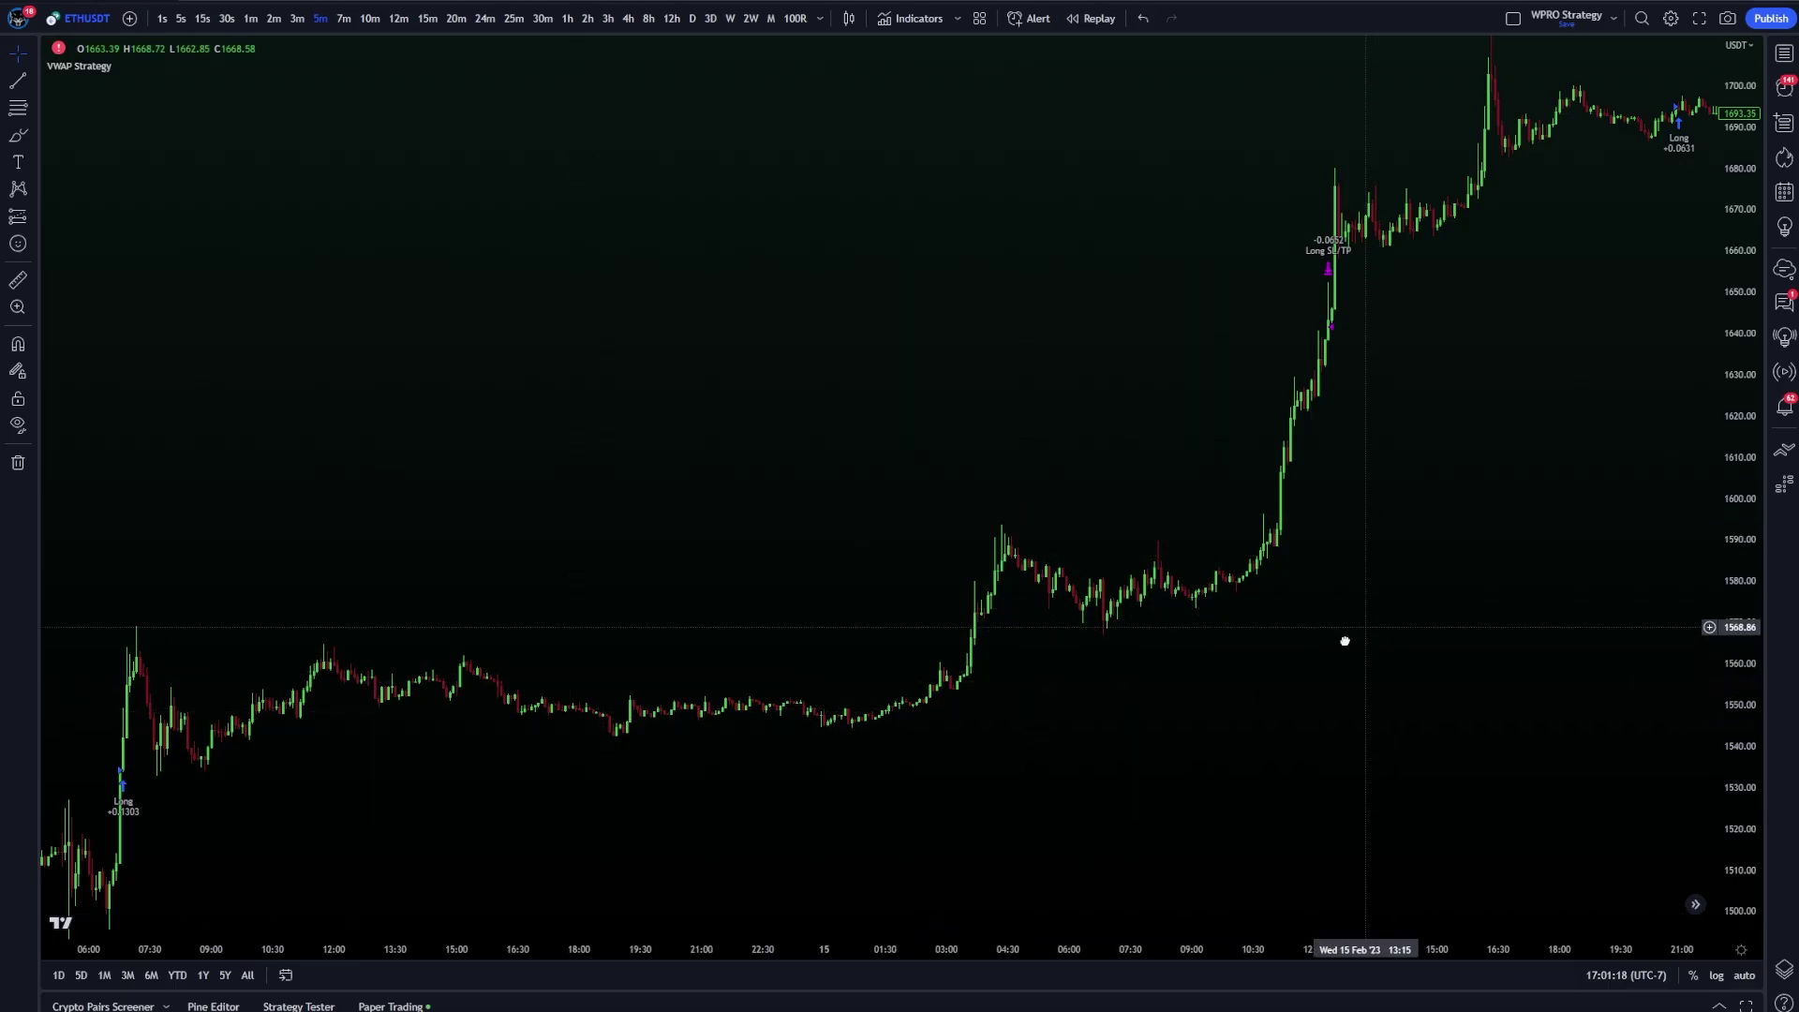
Examine the VWAP Strategy's long trades around 15 February on TradingView's ETHUSDT chart.
left_click_drag(1344, 641, 1313, 659)
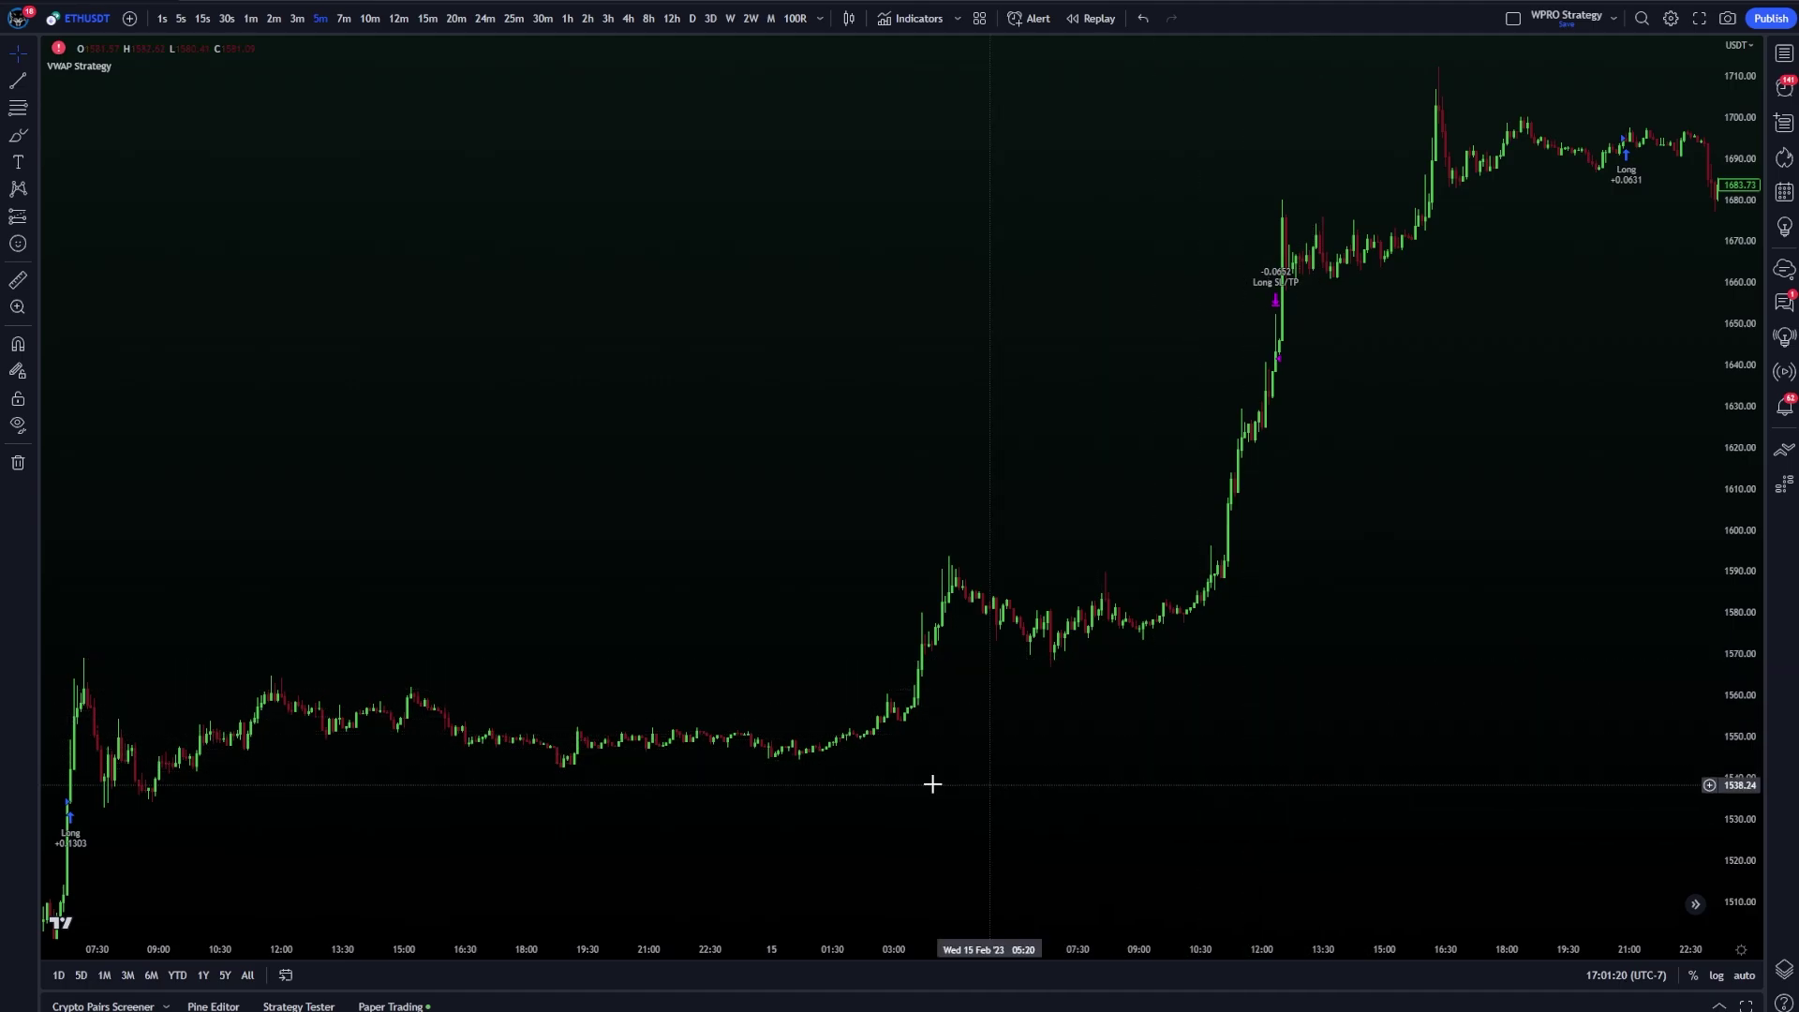
scroll(587, 494, "down", 3)
scroll(1125, 603, "up", 2)
Search the indicator library for "vwap", look through the matches and browse the editors' picks among community scripts.
left_click(908, 20)
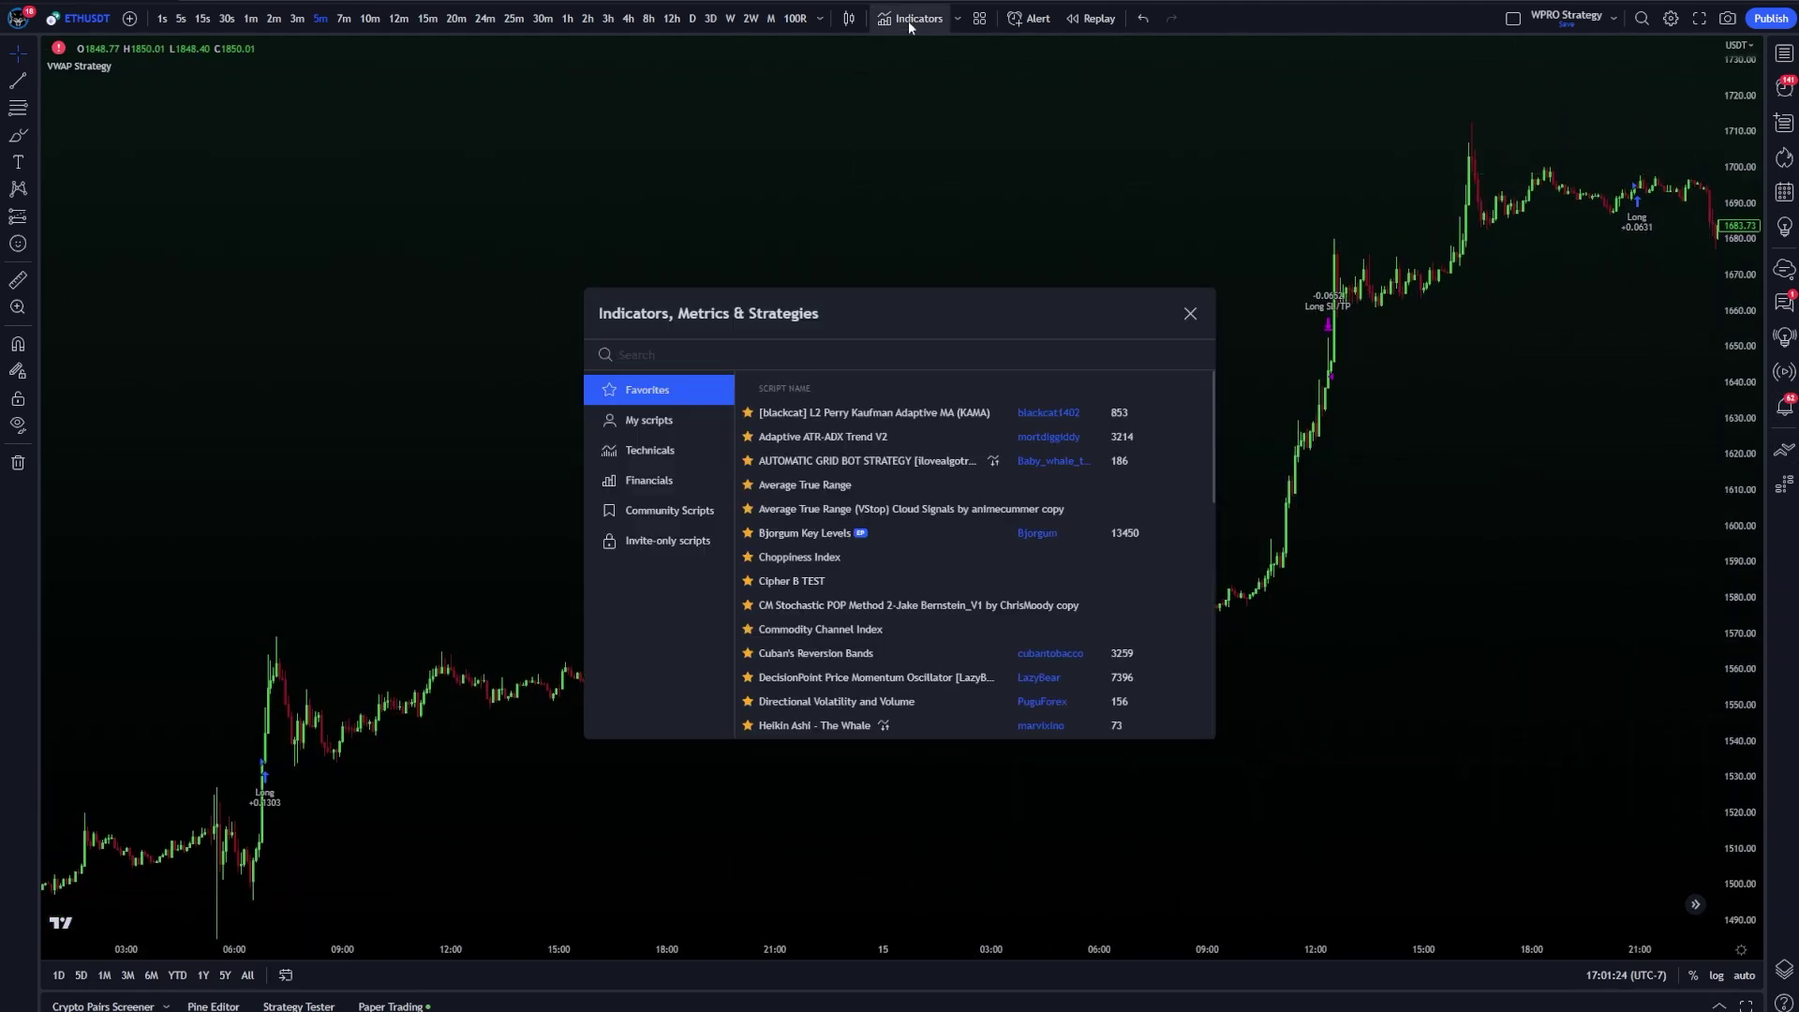
type("vwap")
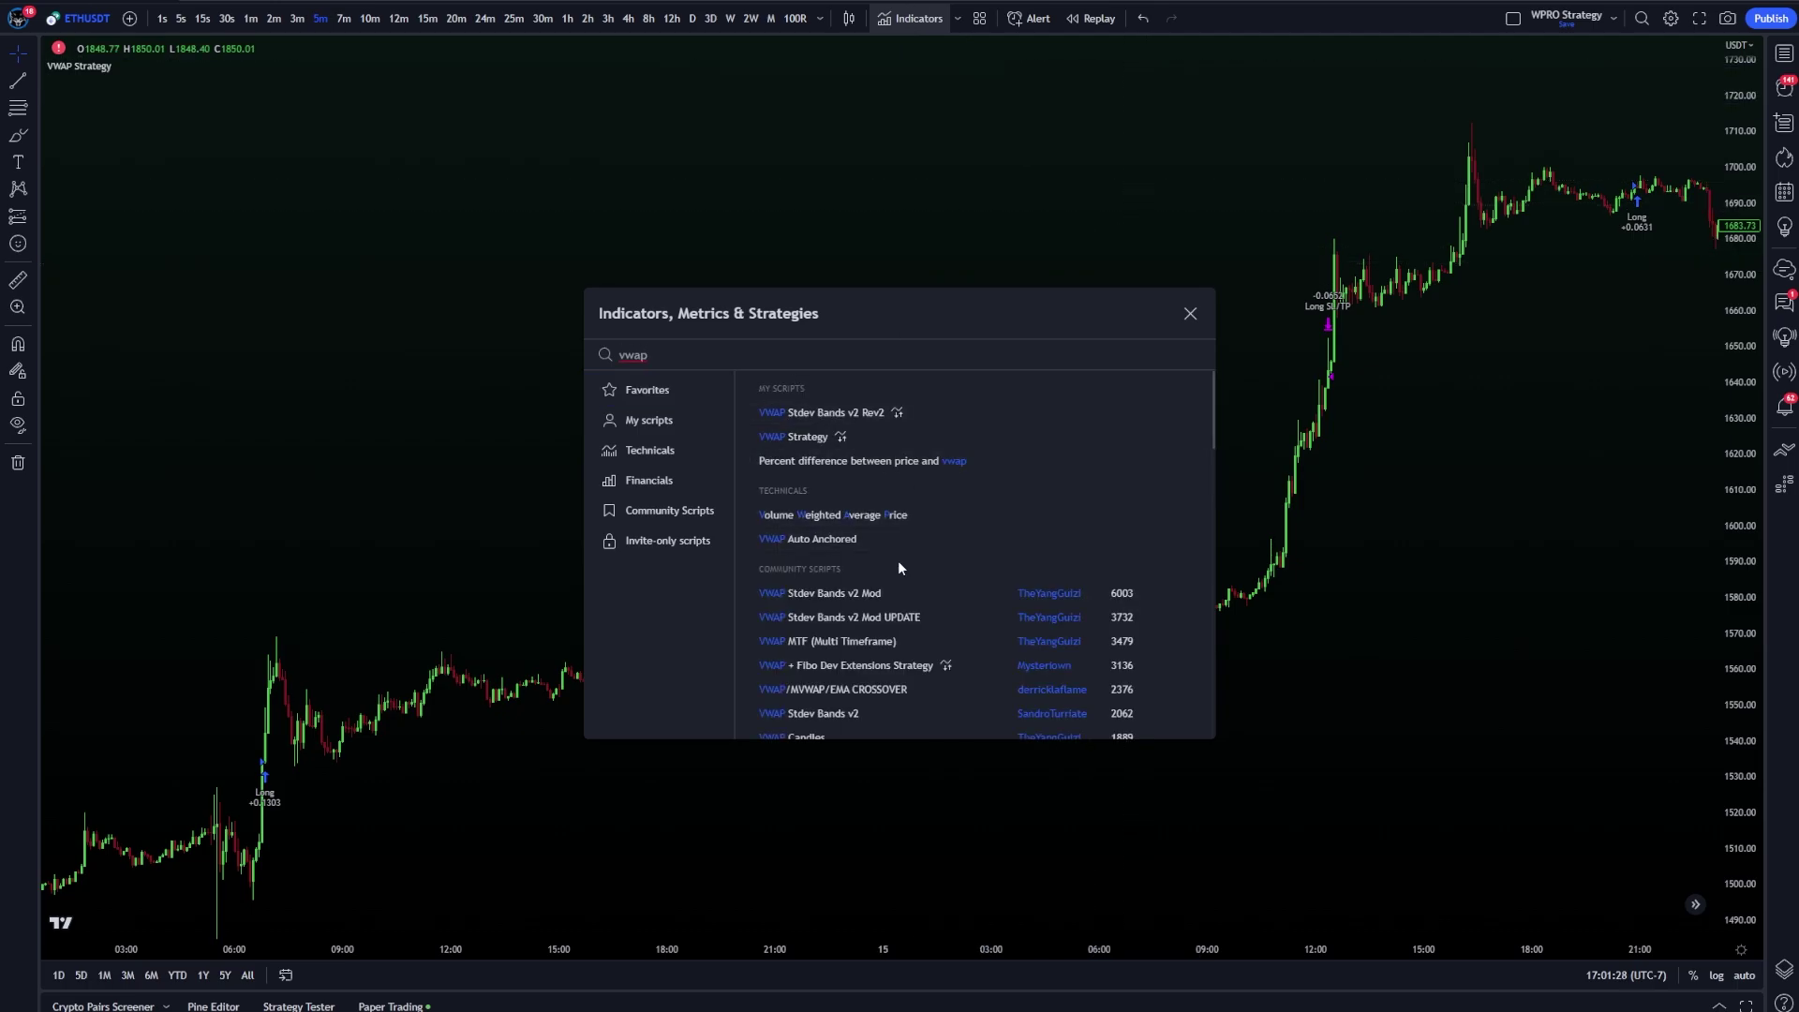
scroll(897, 560, "down", 3)
scroll(812, 542, "down", 3)
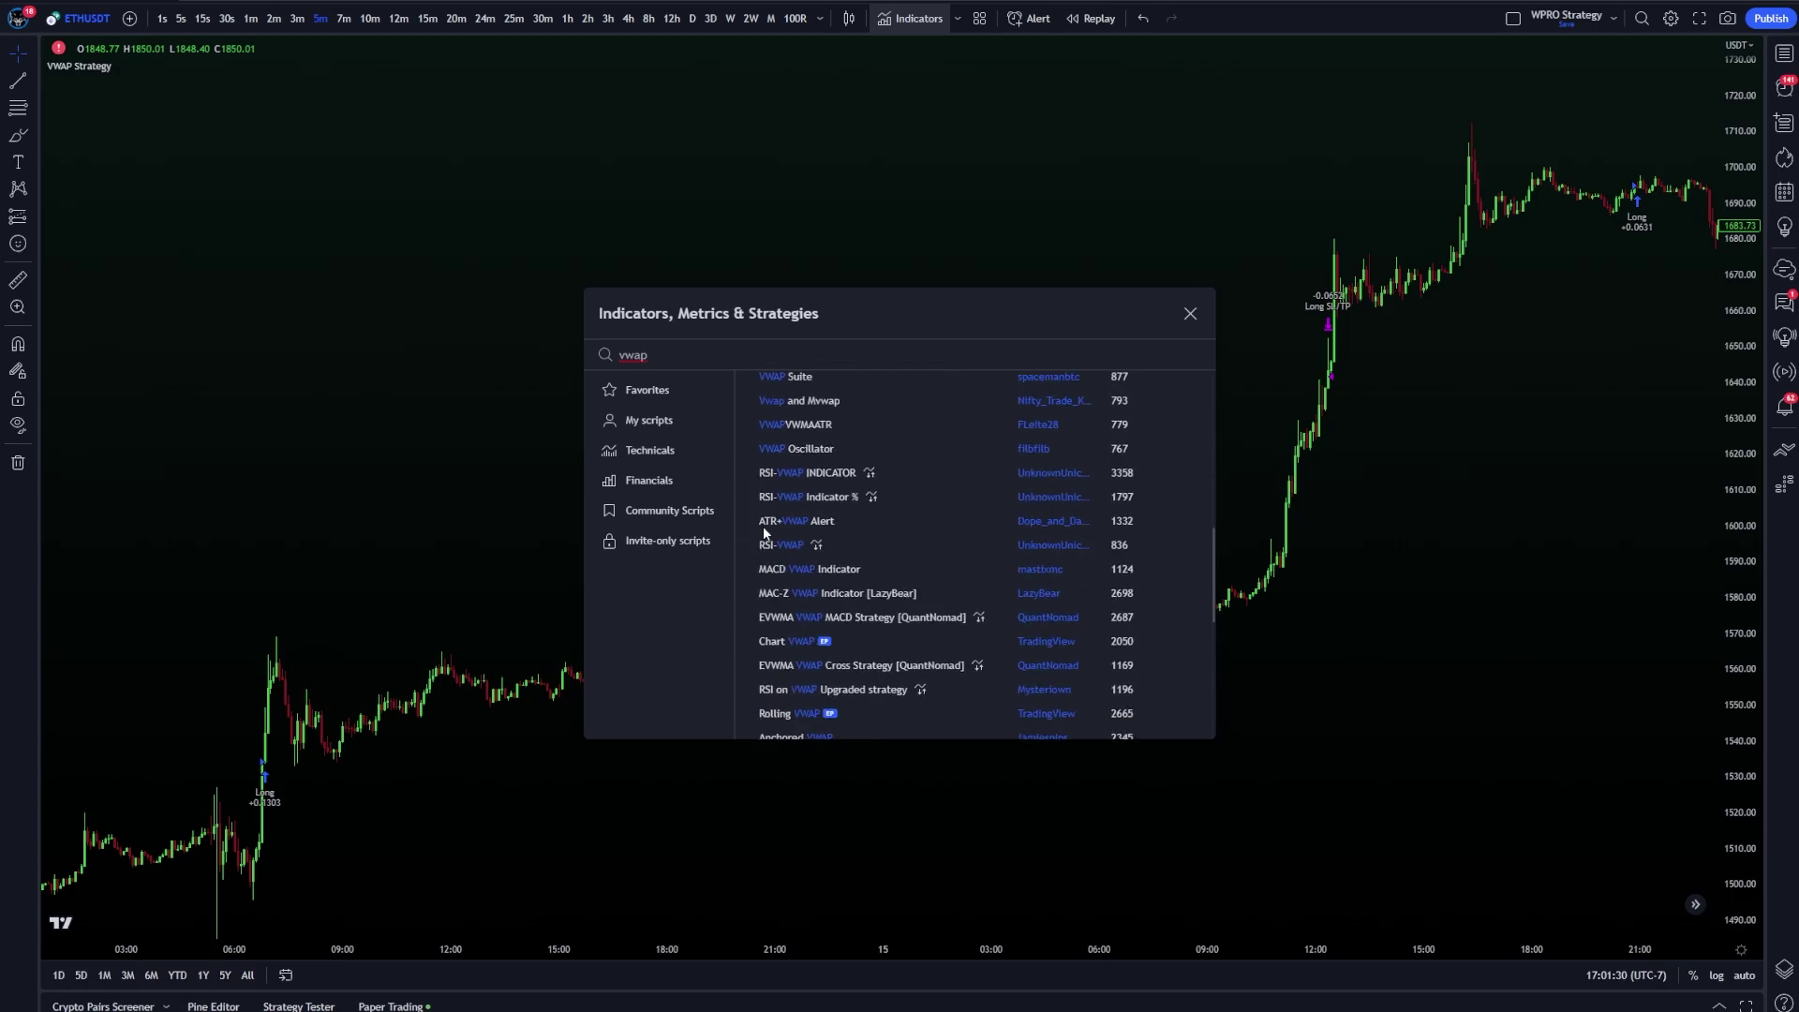
left_click(653, 509)
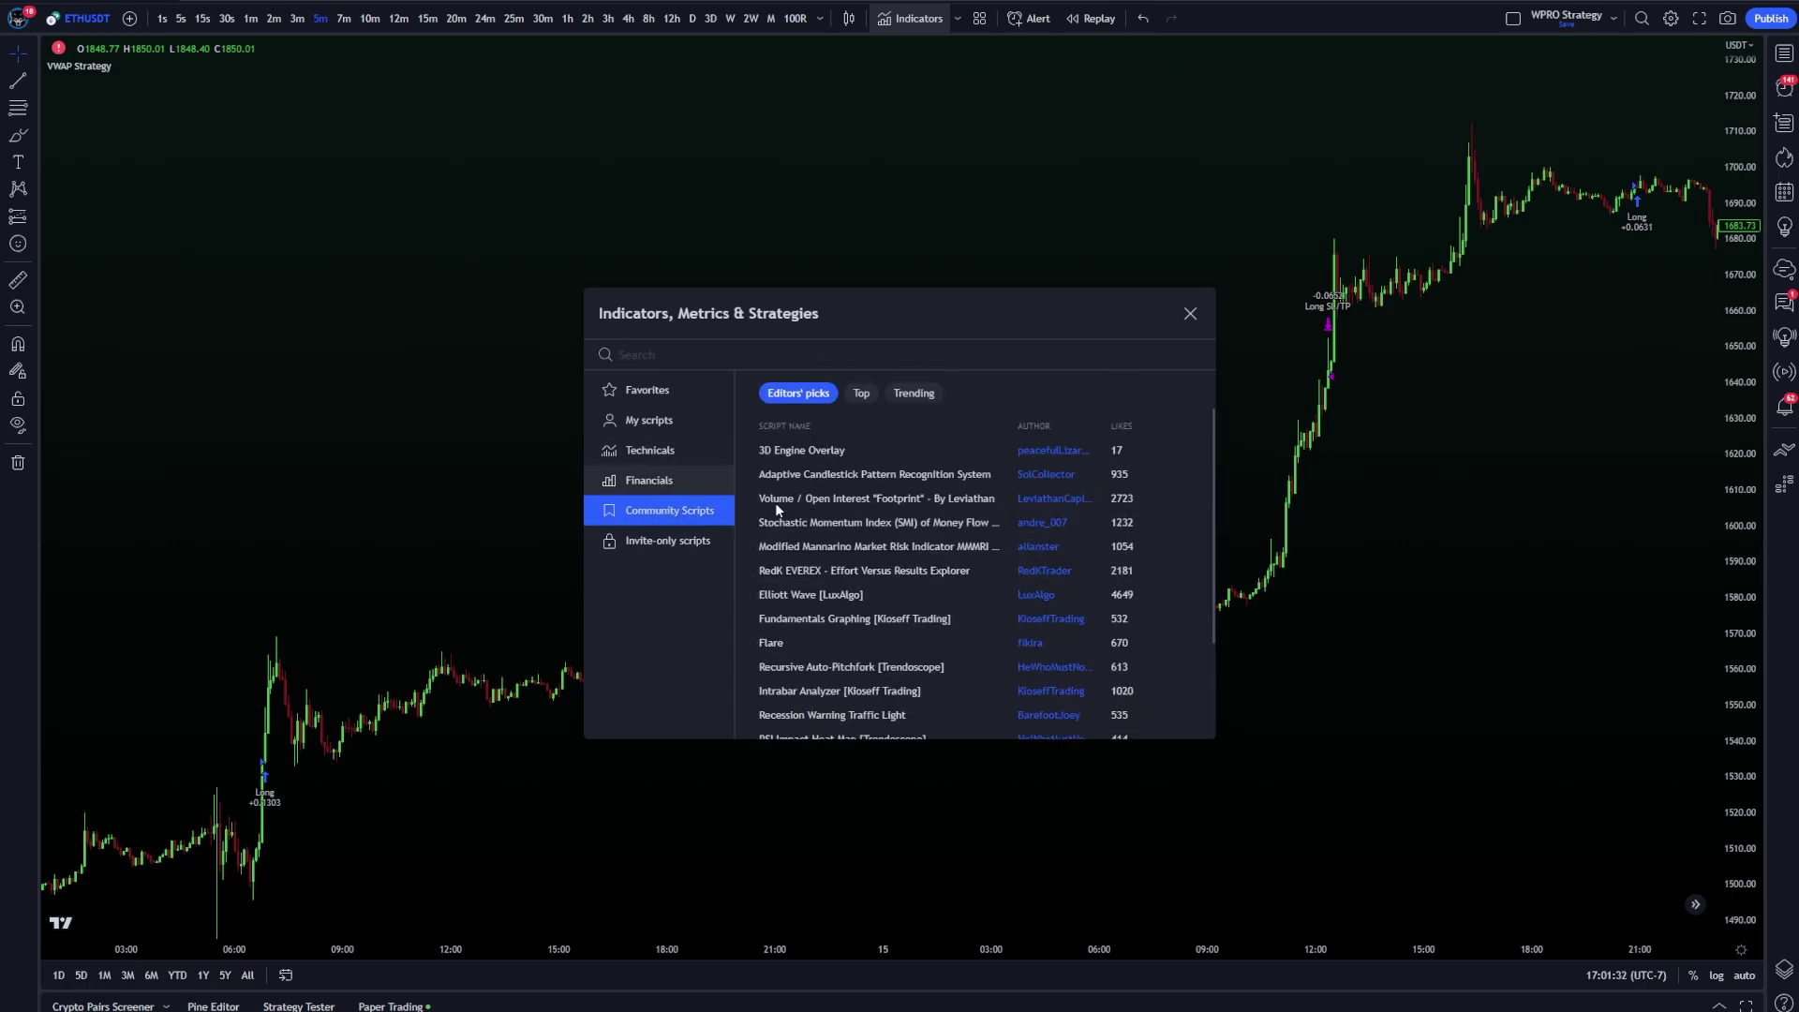
scroll(900, 502, "down", 2)
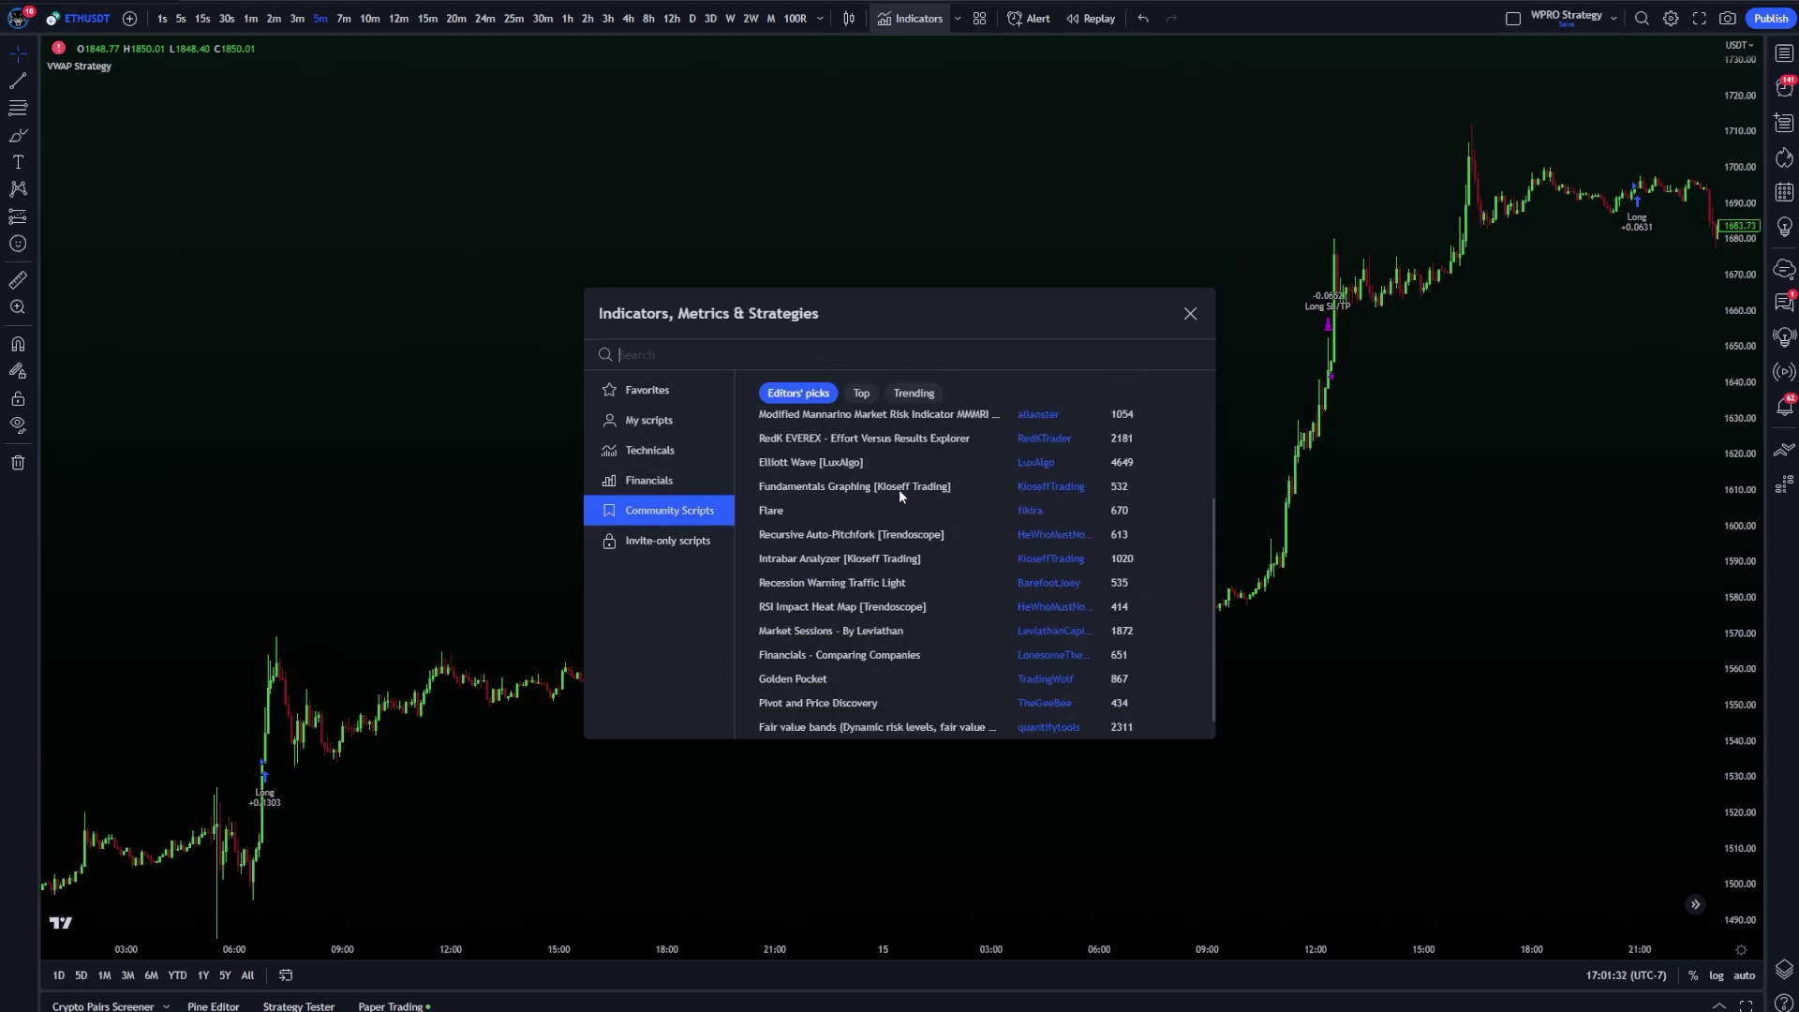
Leave the indicator library, switch to Discord and read recent messages in the Trade Tactics trading-chat channel before opening chatgpt-bots.
left_click(1189, 317)
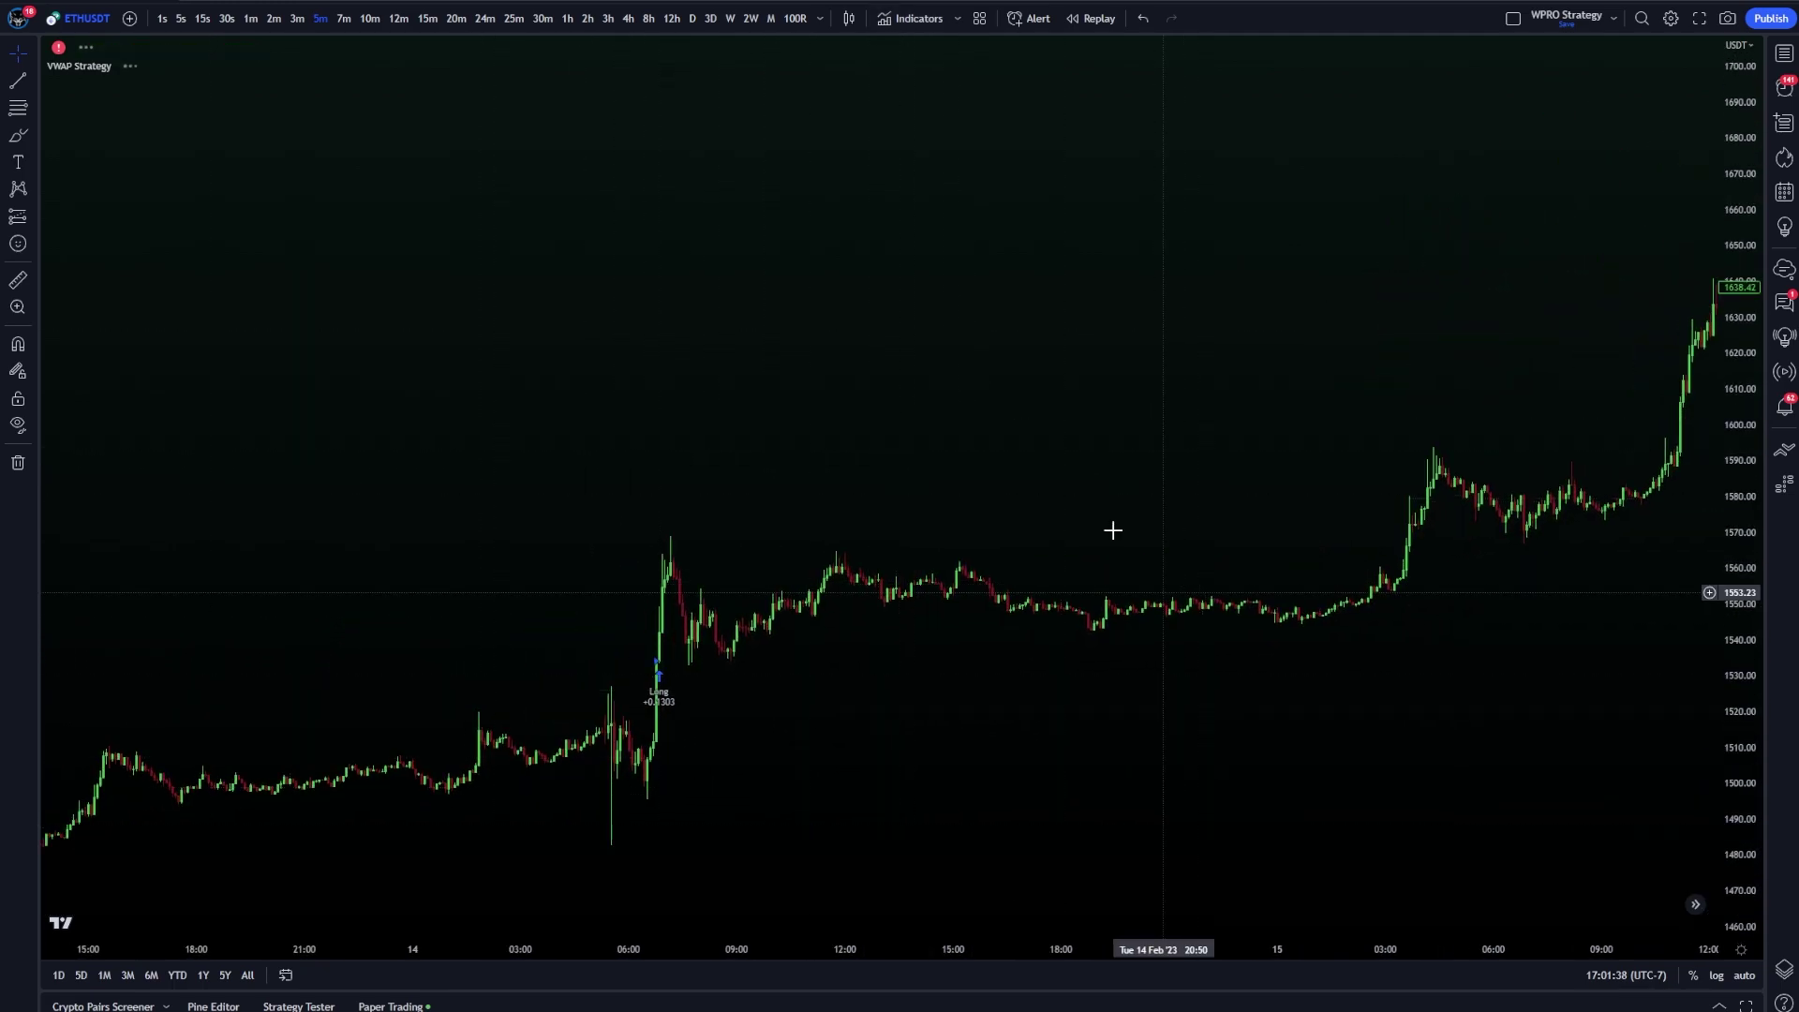
key("alt+Tab")
scroll(162, 531, "up", 3)
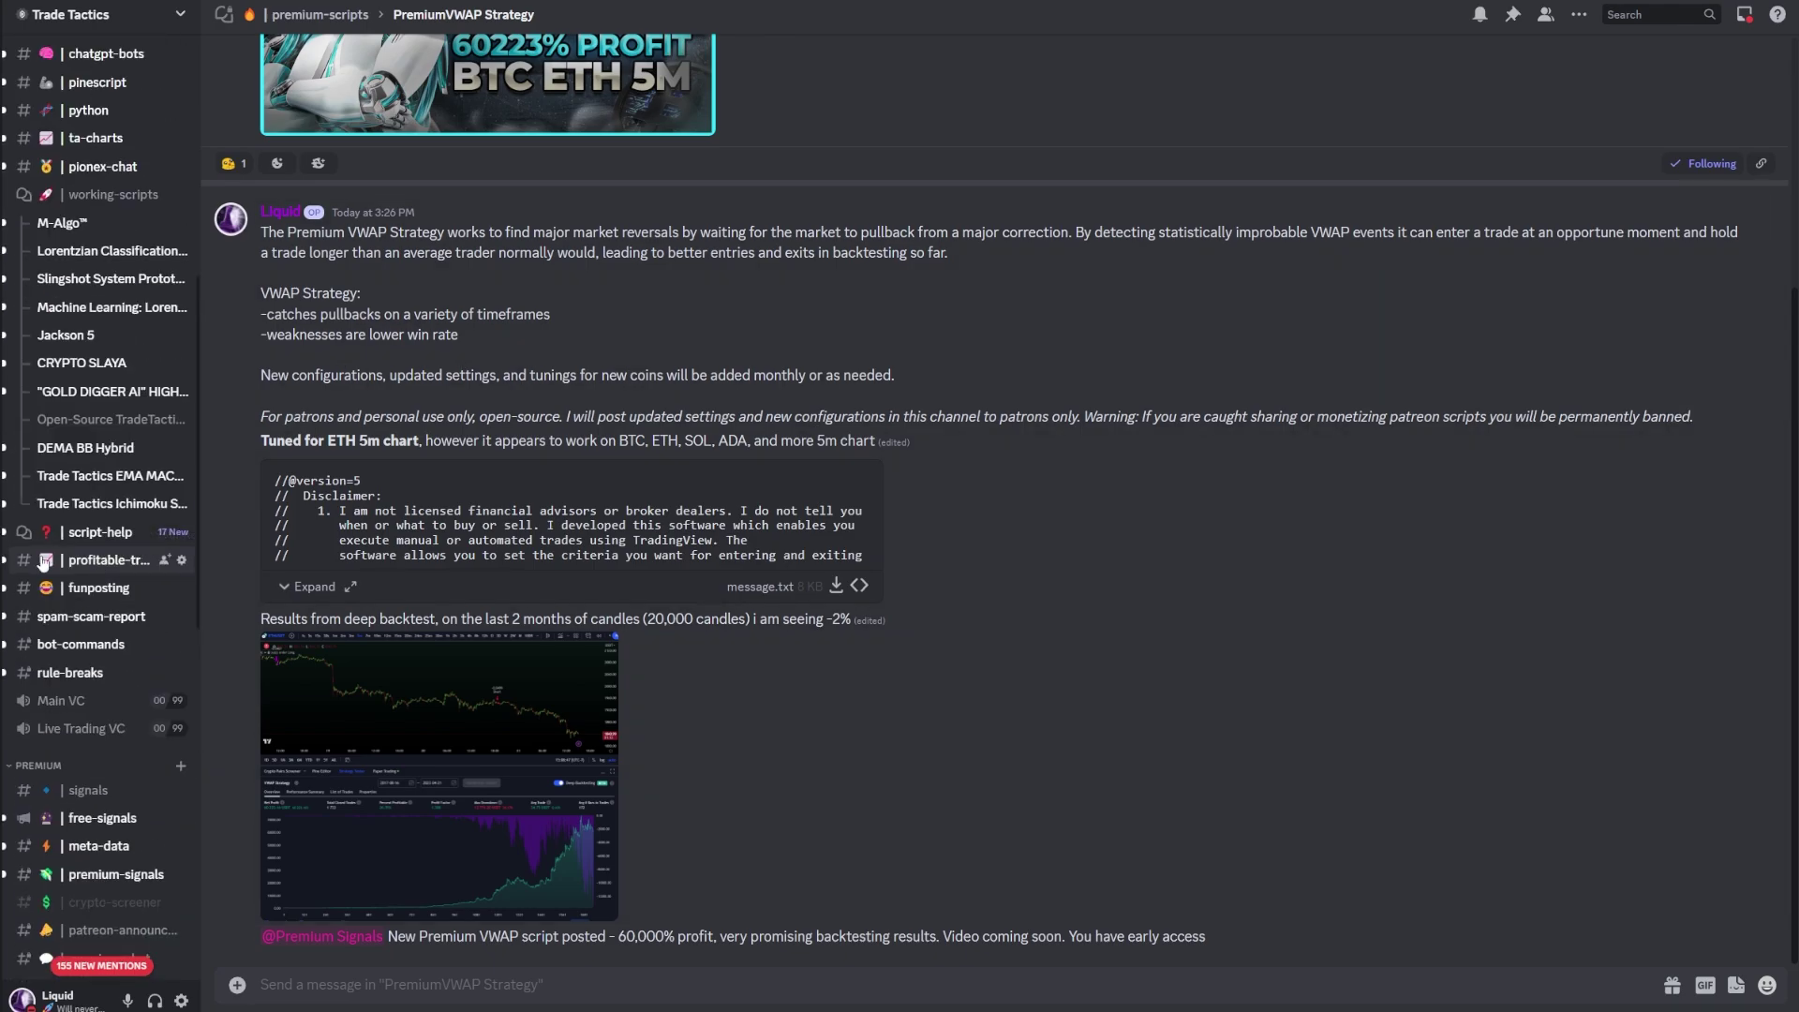
scroll(129, 433, "up", 4)
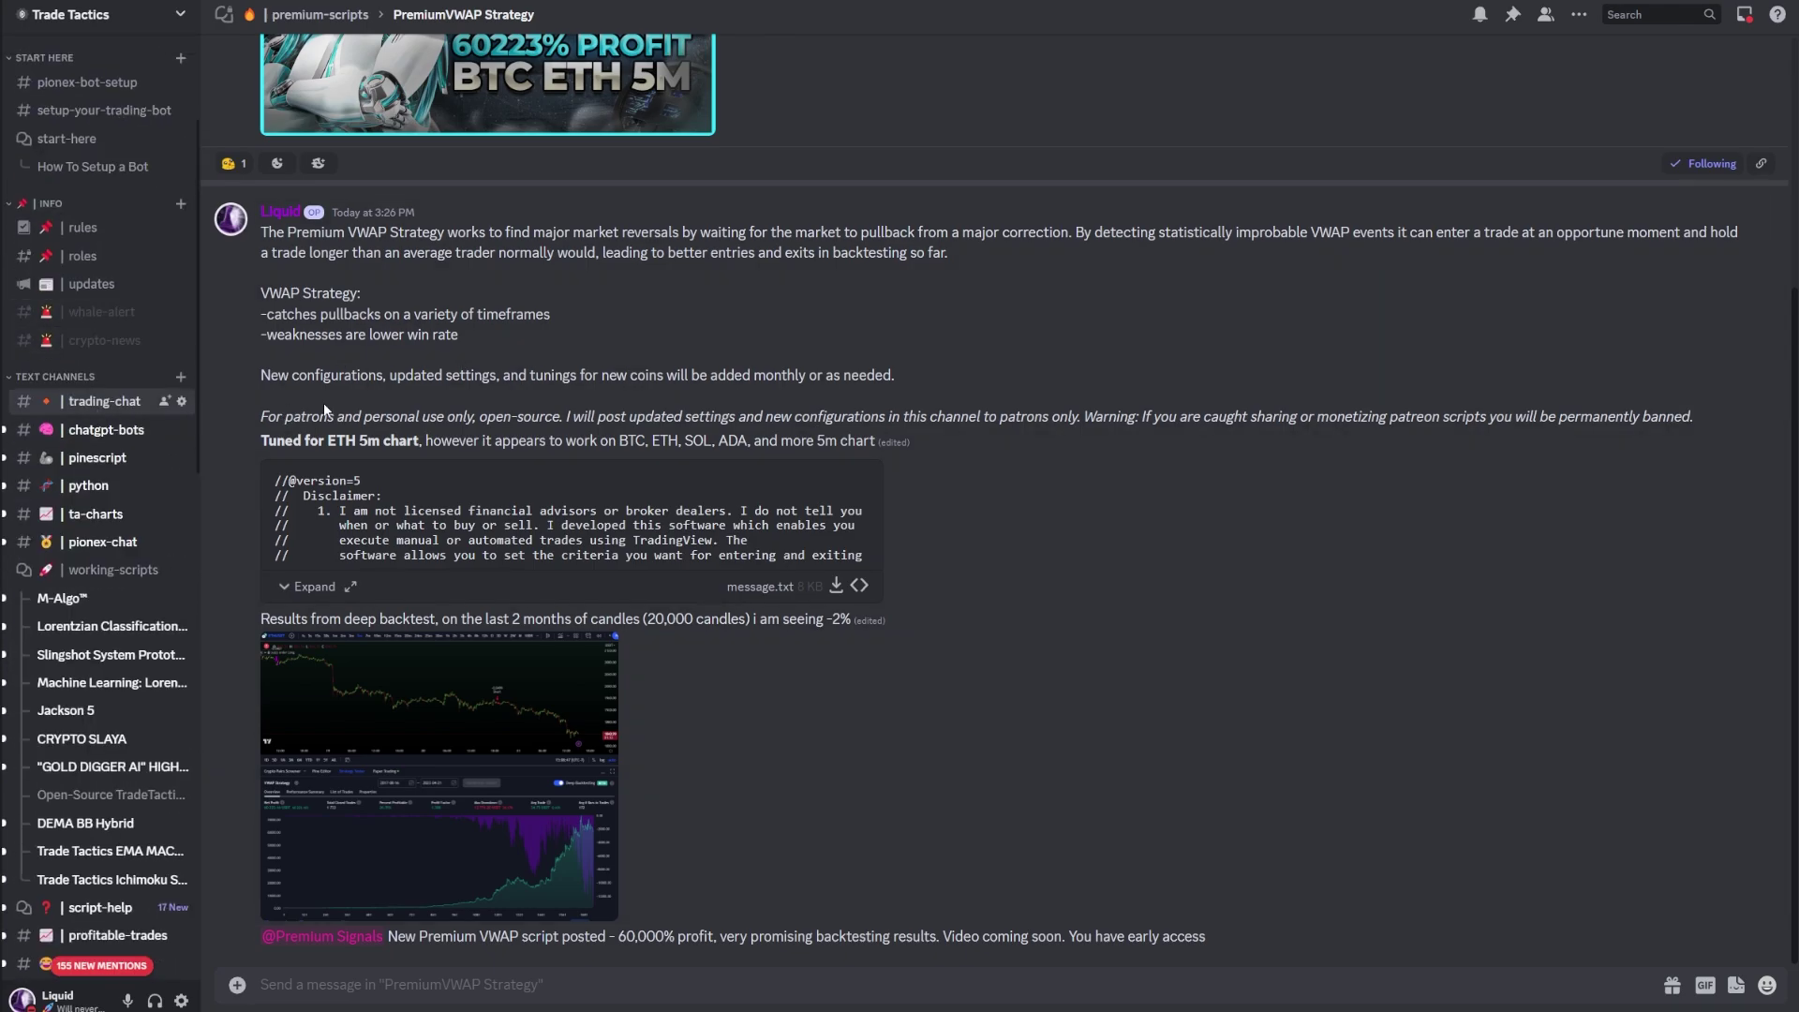
left_click(99, 403)
scroll(769, 628, "up", 4)
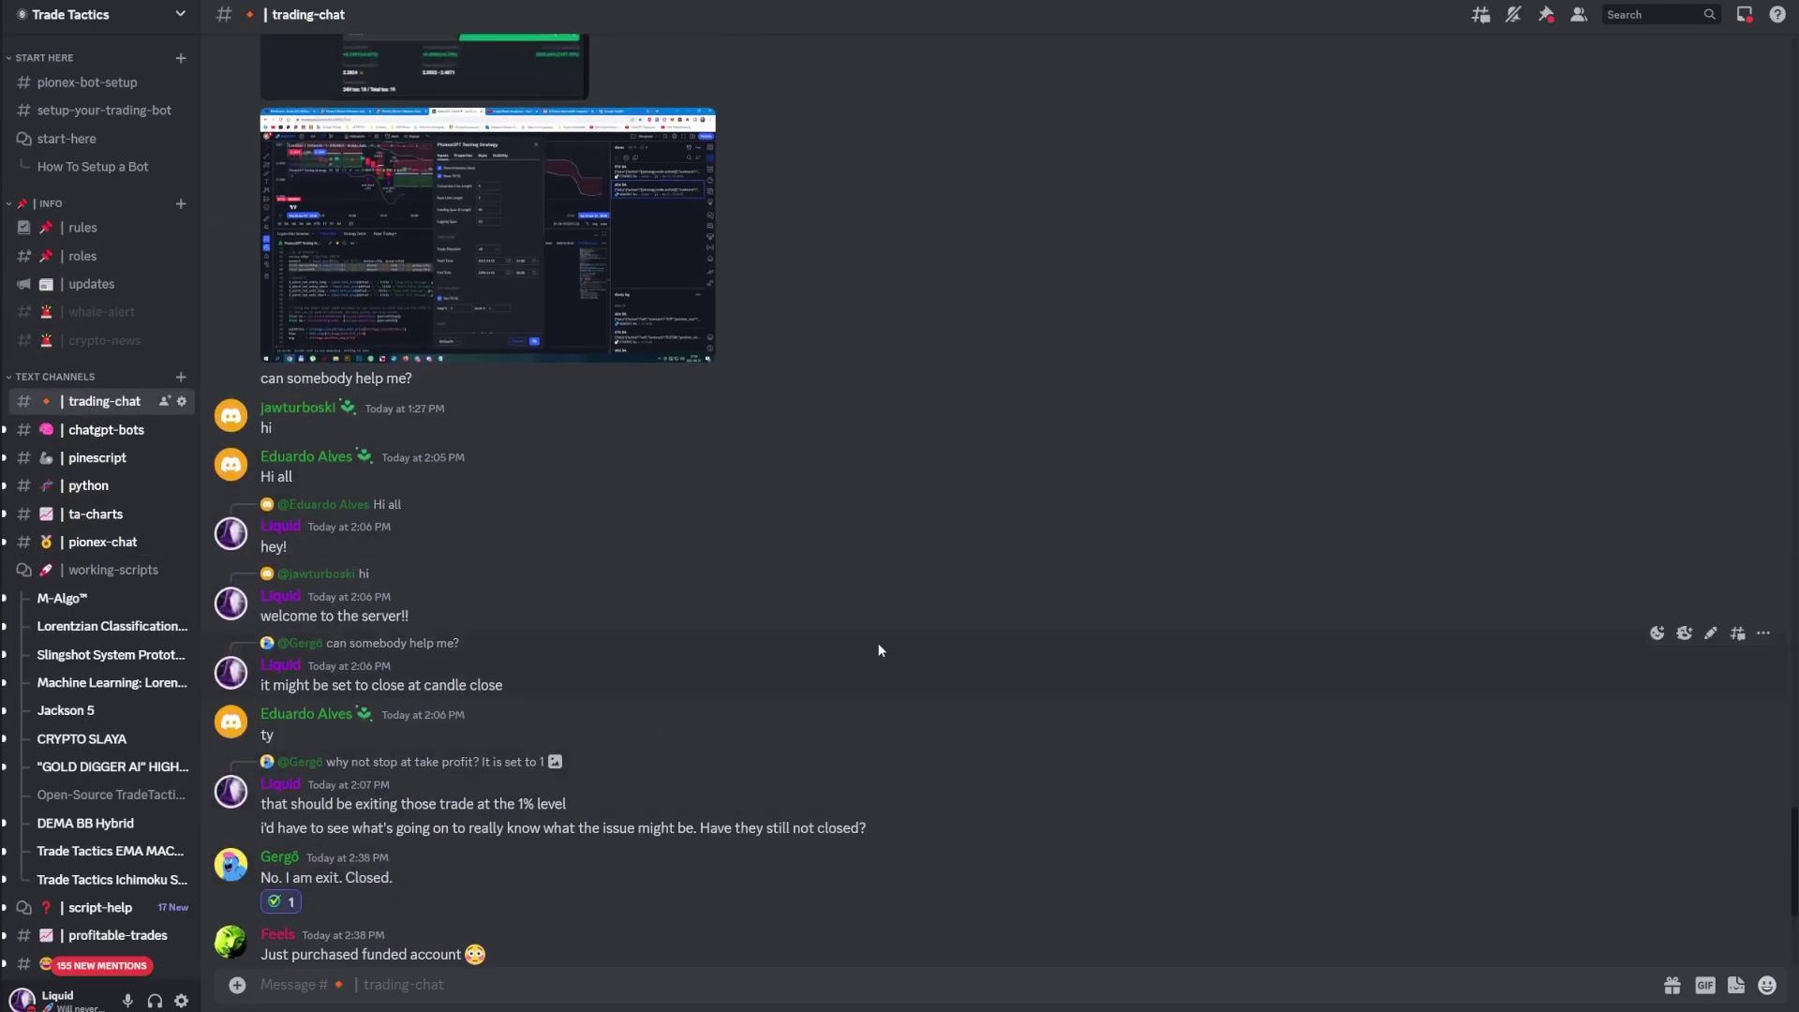
scroll(801, 674, "up", 3)
left_click(141, 431)
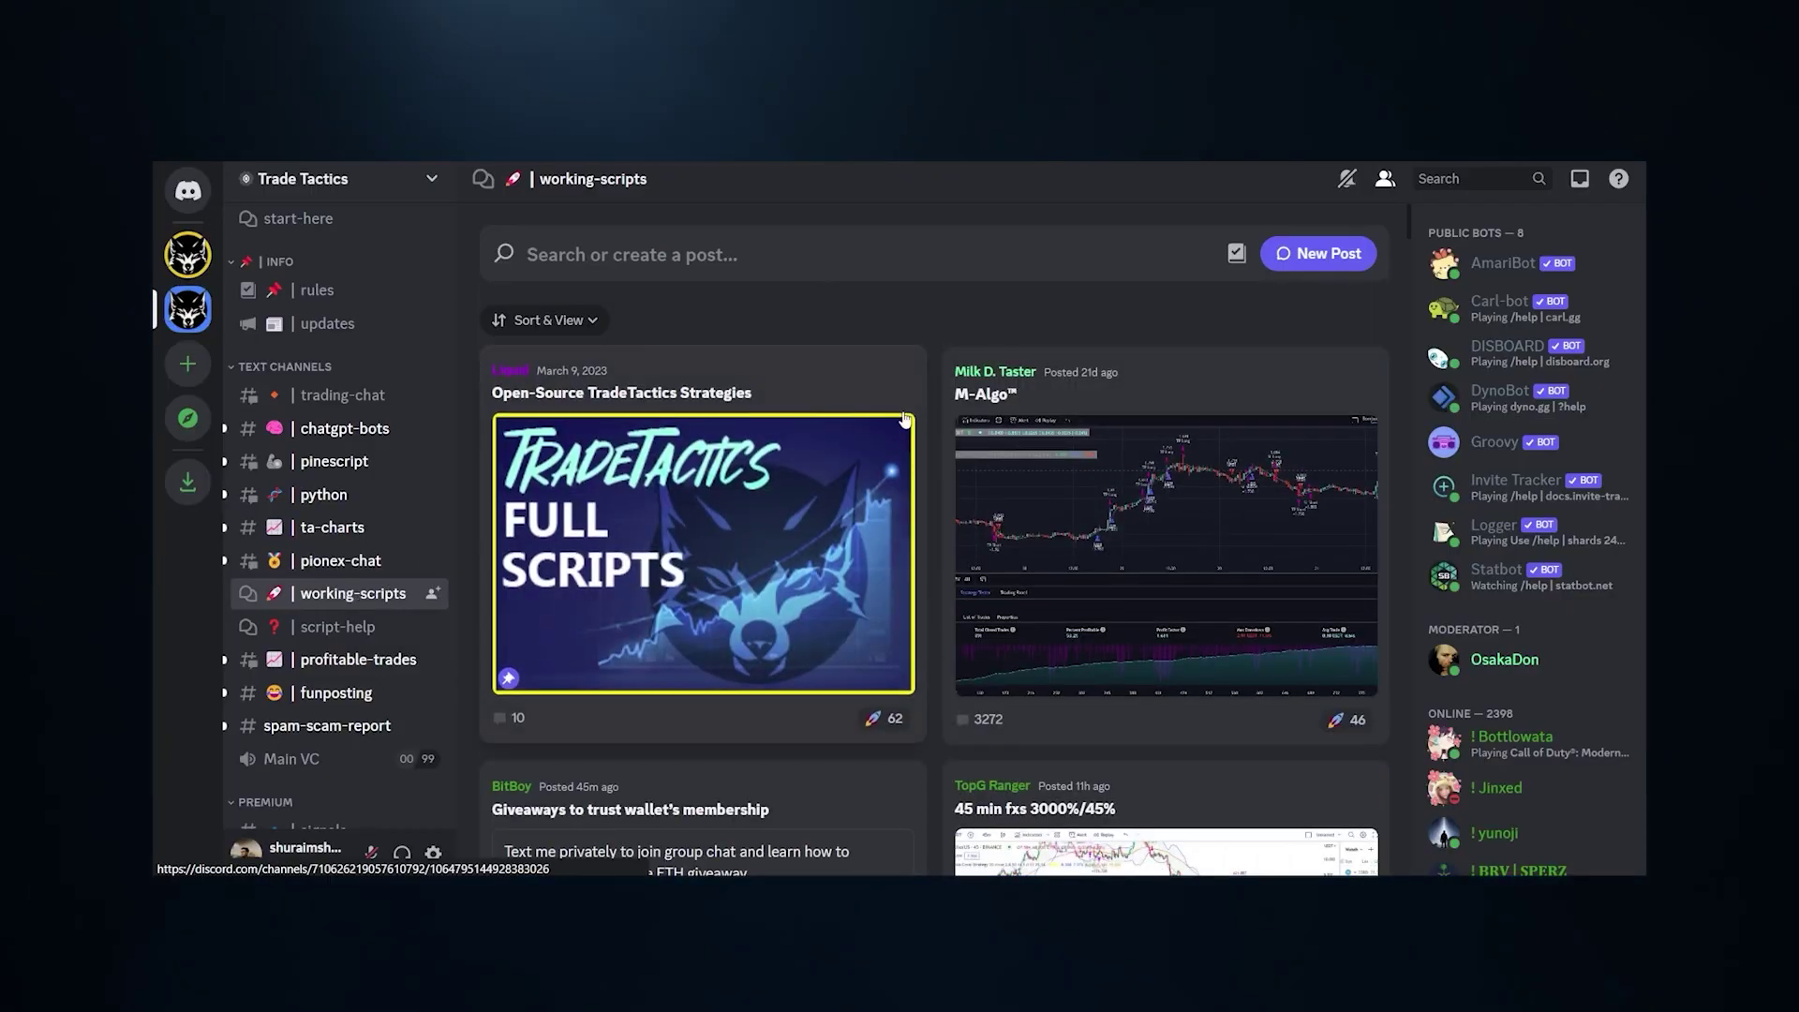
Browse the script posts in Discord's working-scripts channel, and open the VWAP Strategy's Strategy Tester on TradingView.
scroll(943, 385, "down", 10)
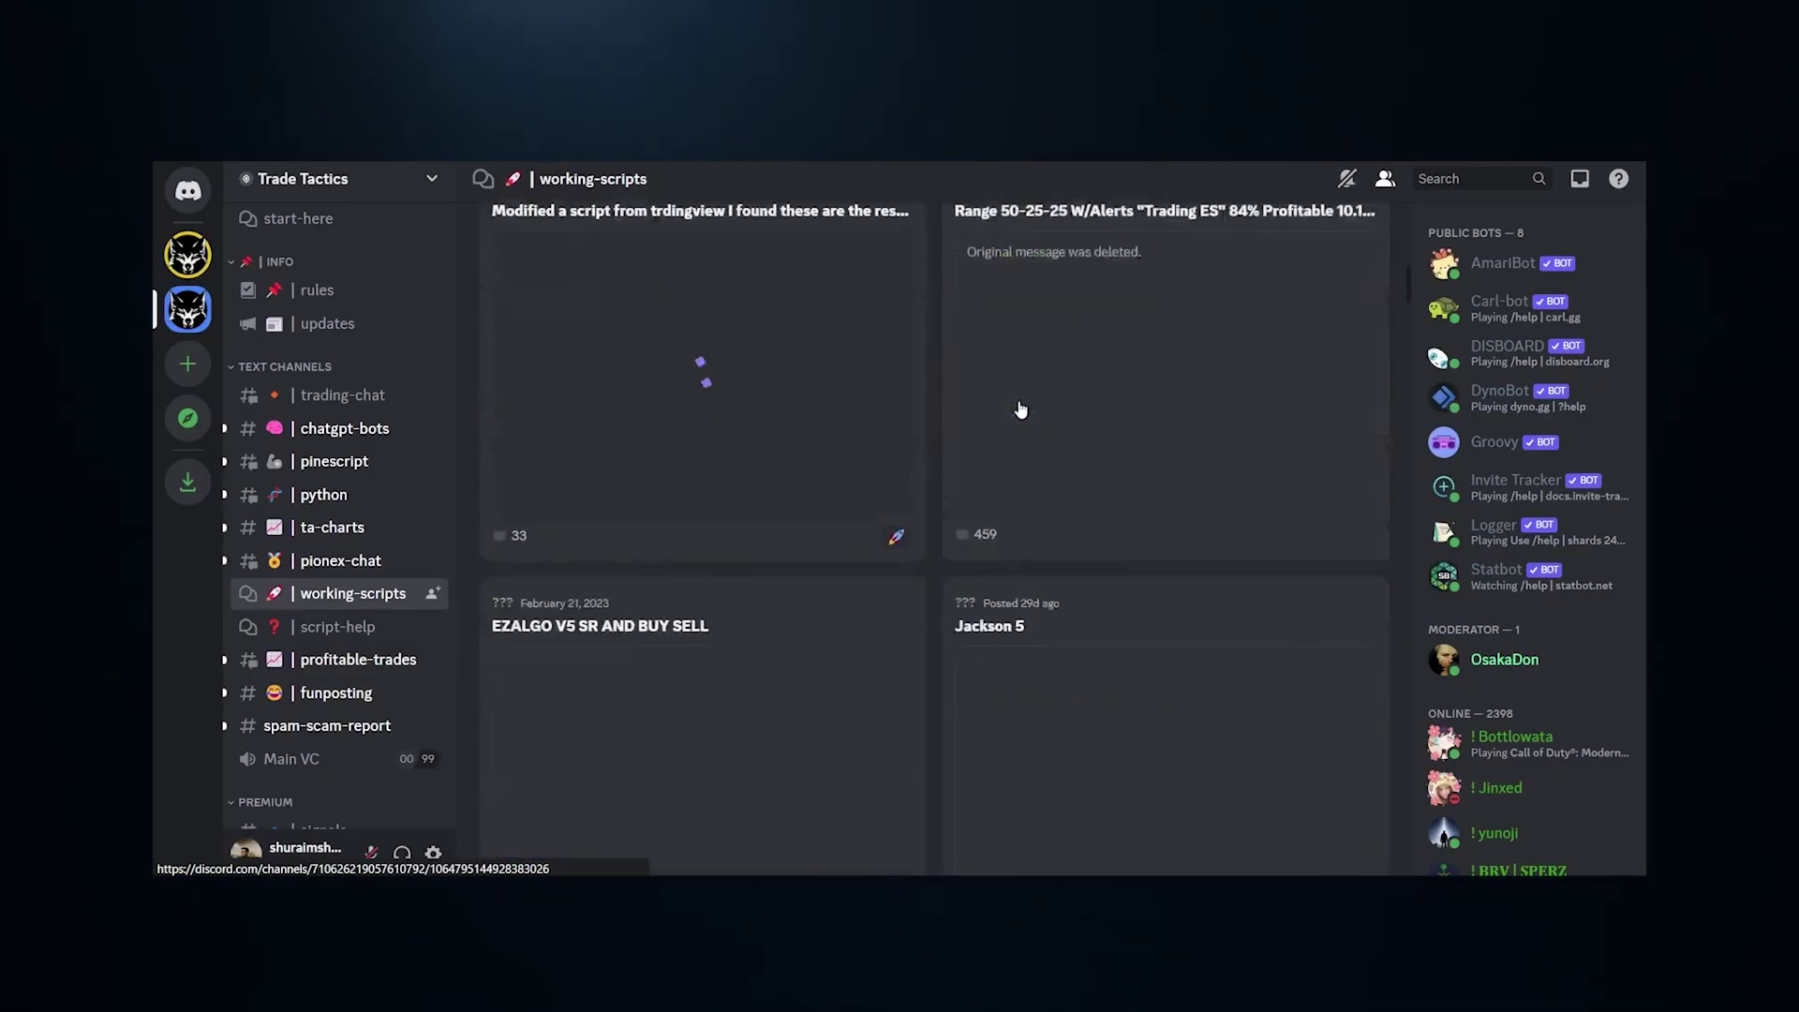
scroll(1020, 409, "down", 12)
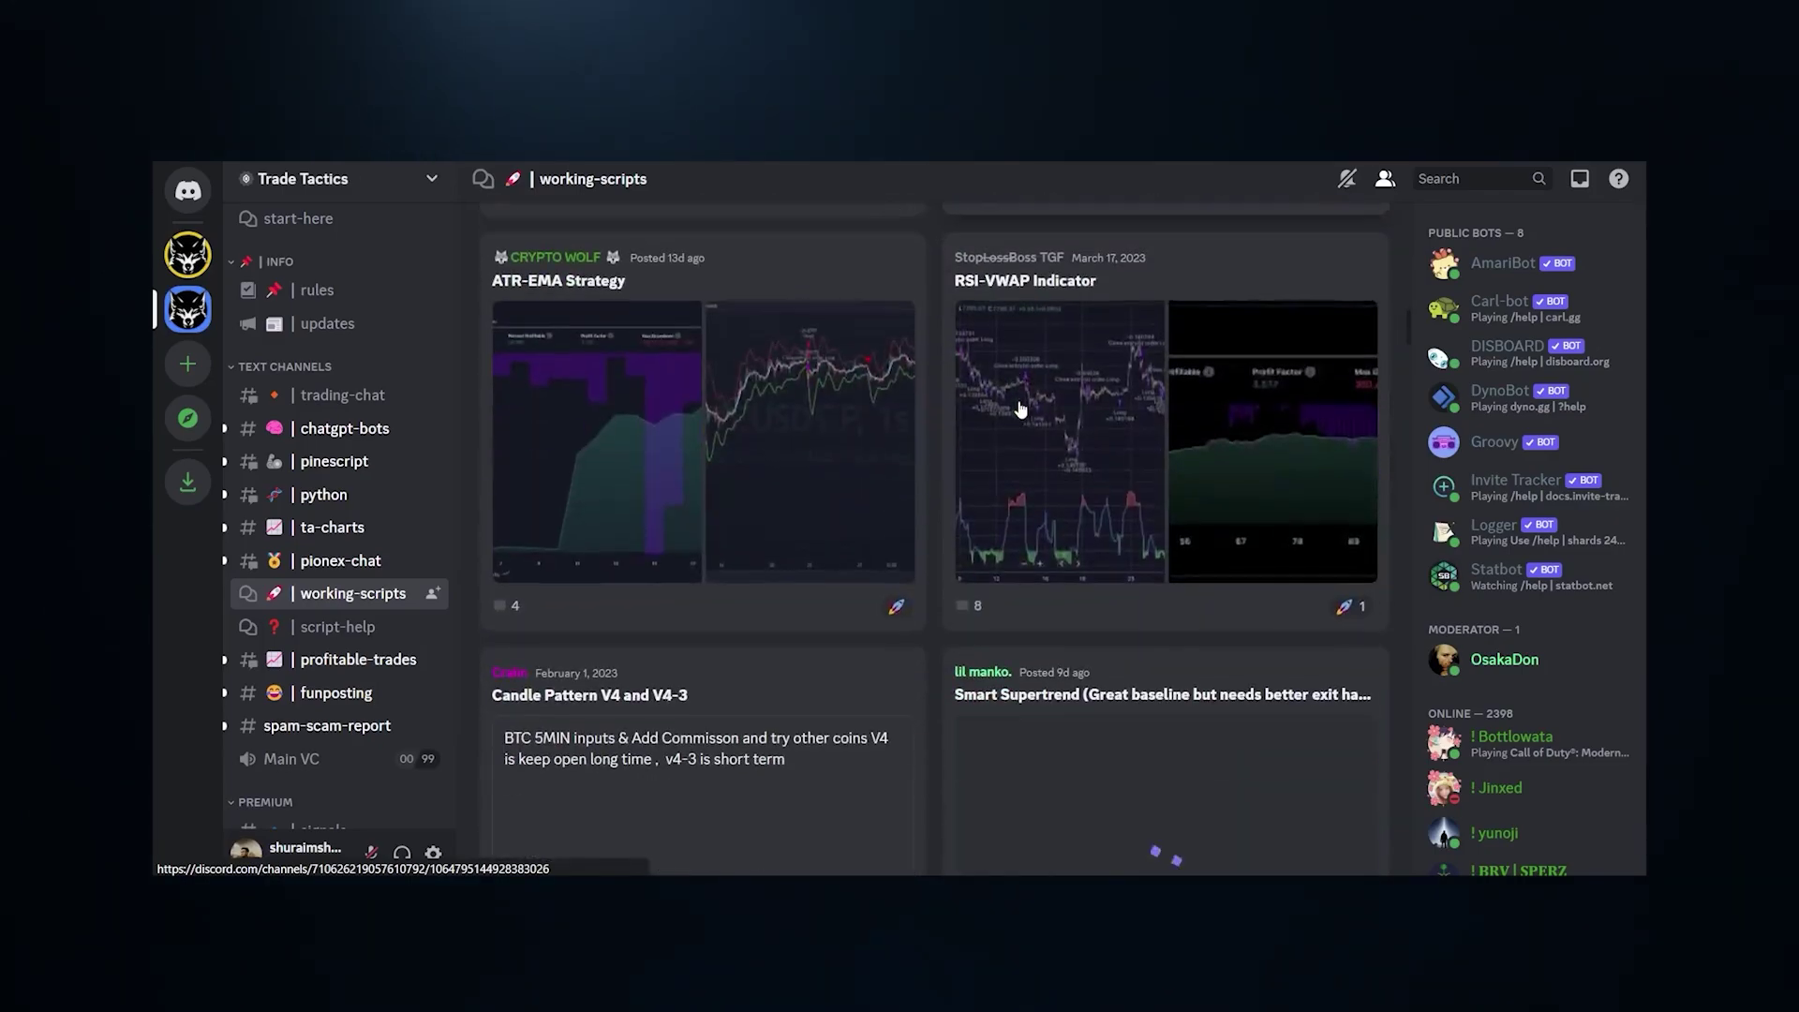
scroll(1020, 409, "down", 12)
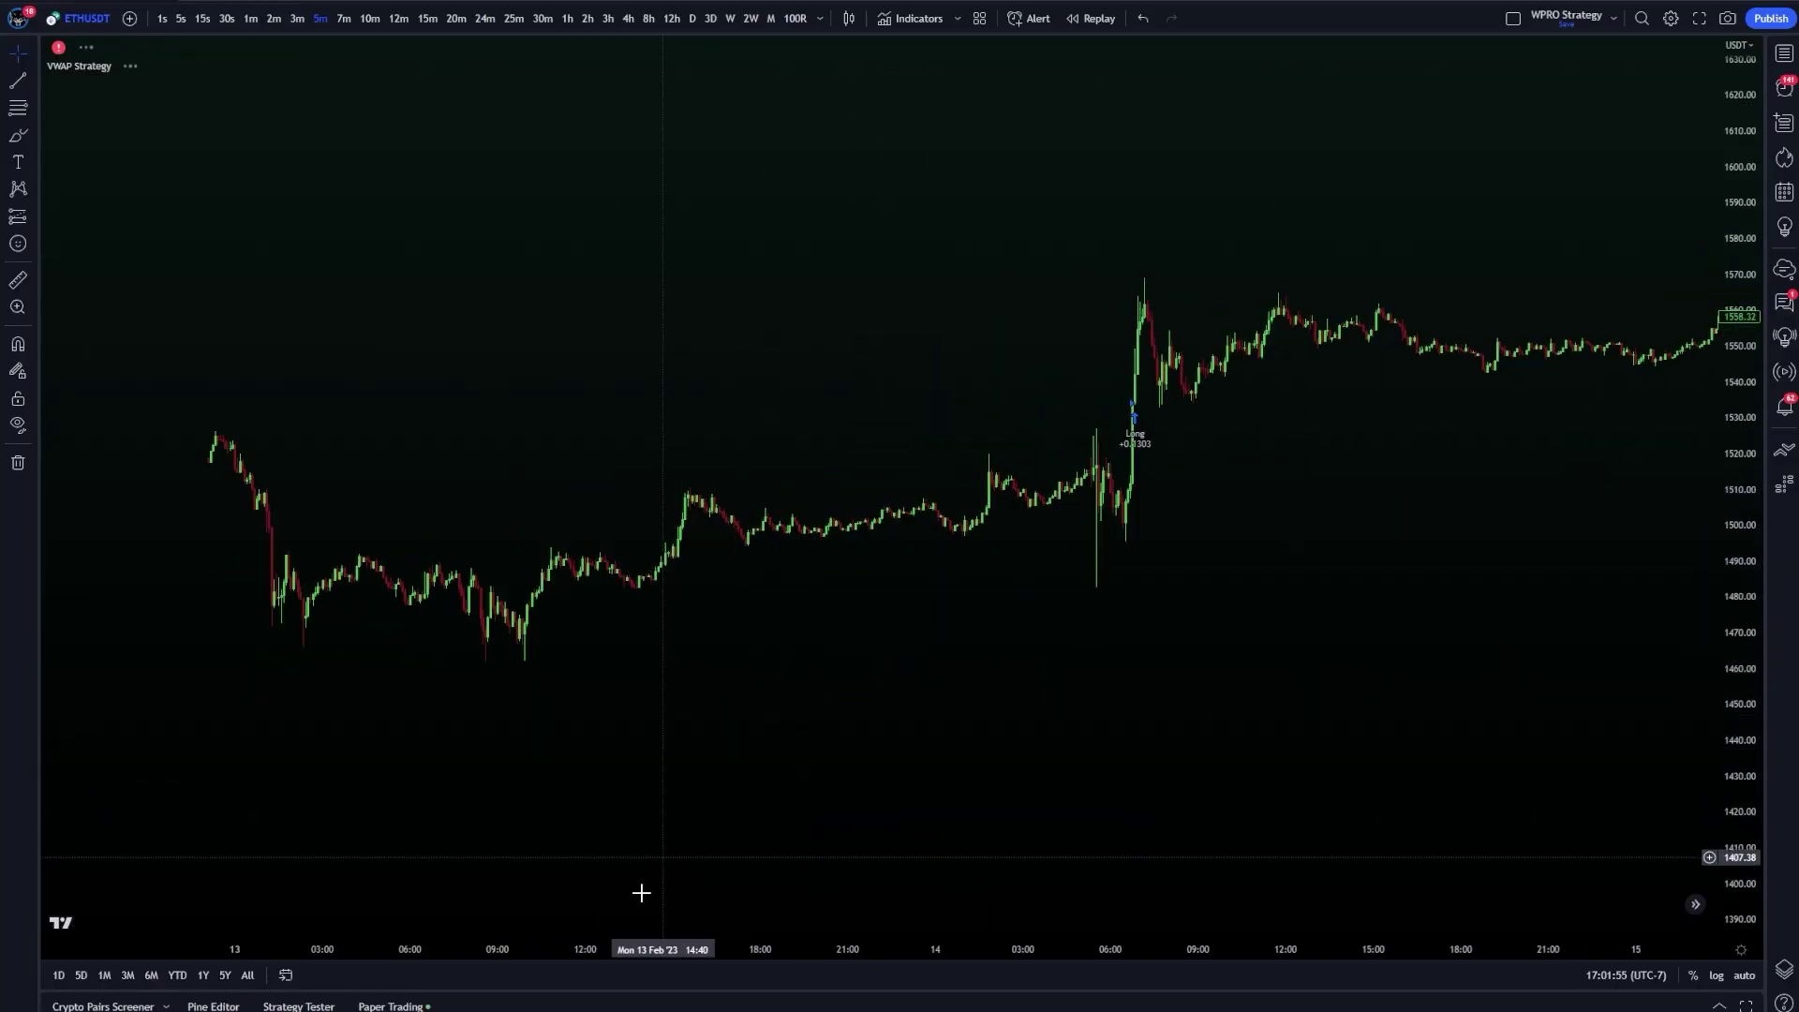
left_click(293, 1006)
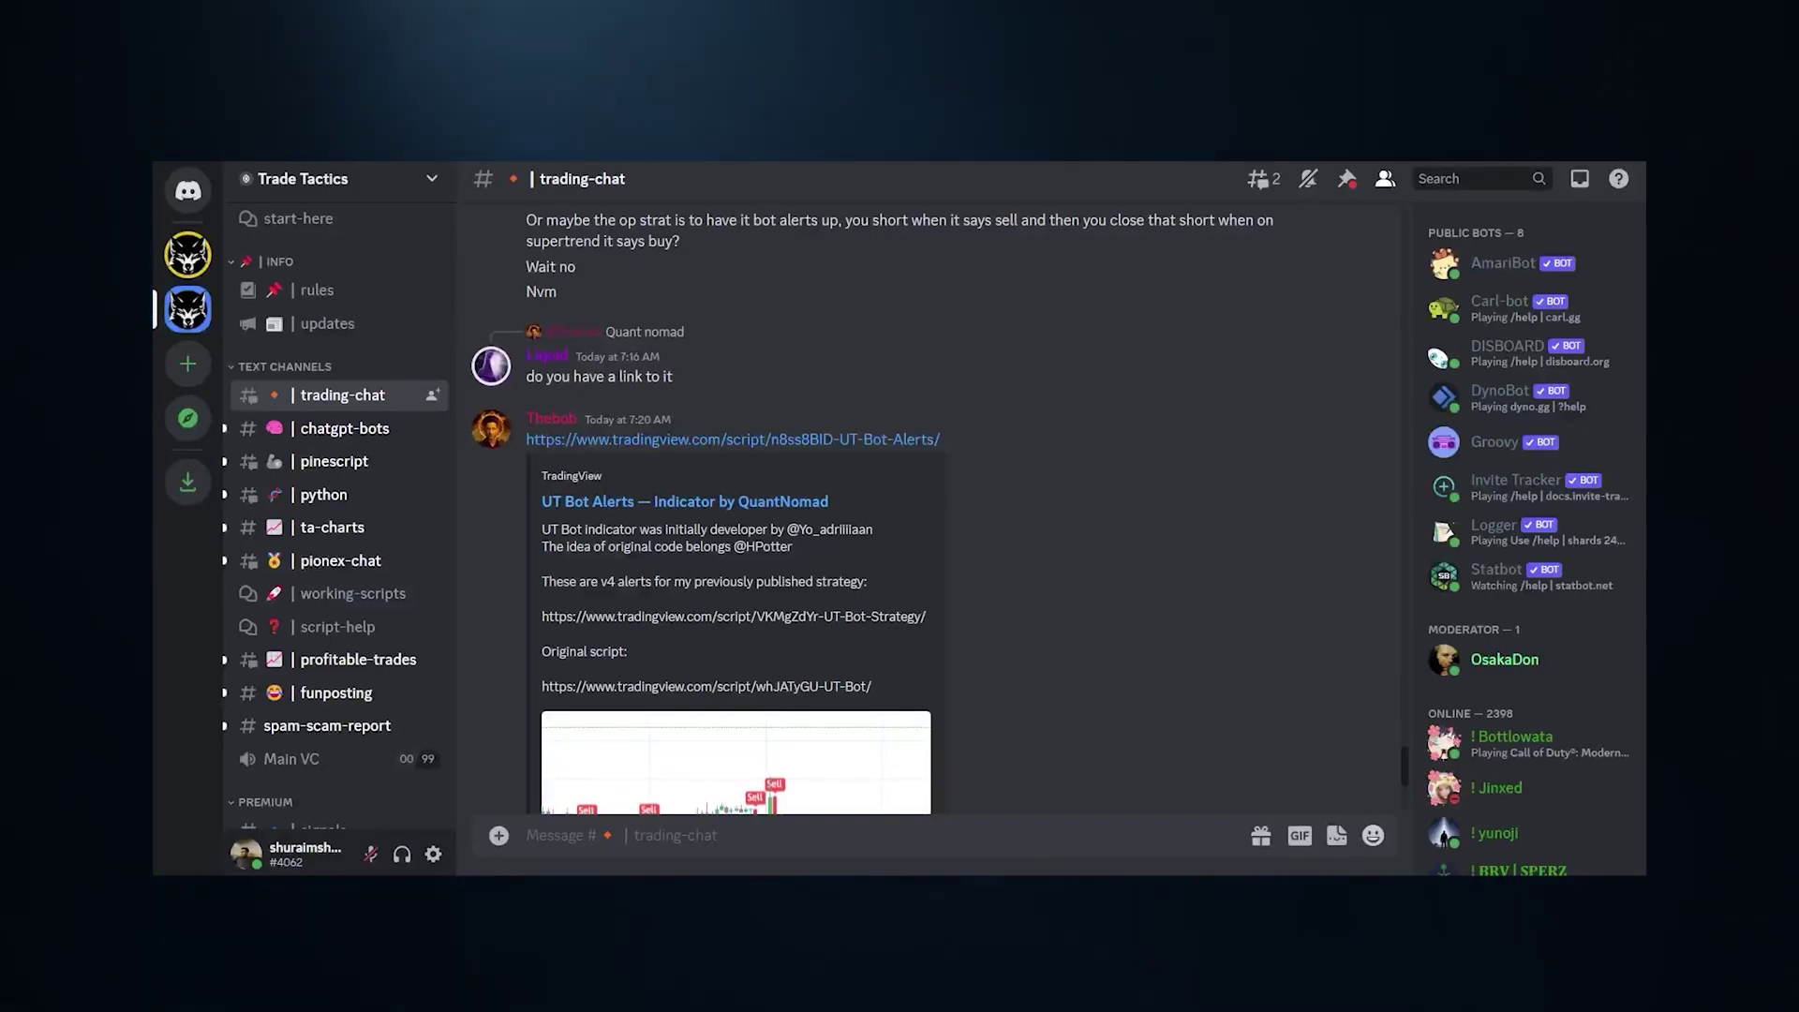
Read the UT Bot Alerts discussion in Discord's trading-chat channel and open the pionex-chat channel.
scroll(632, 479, "down", 3)
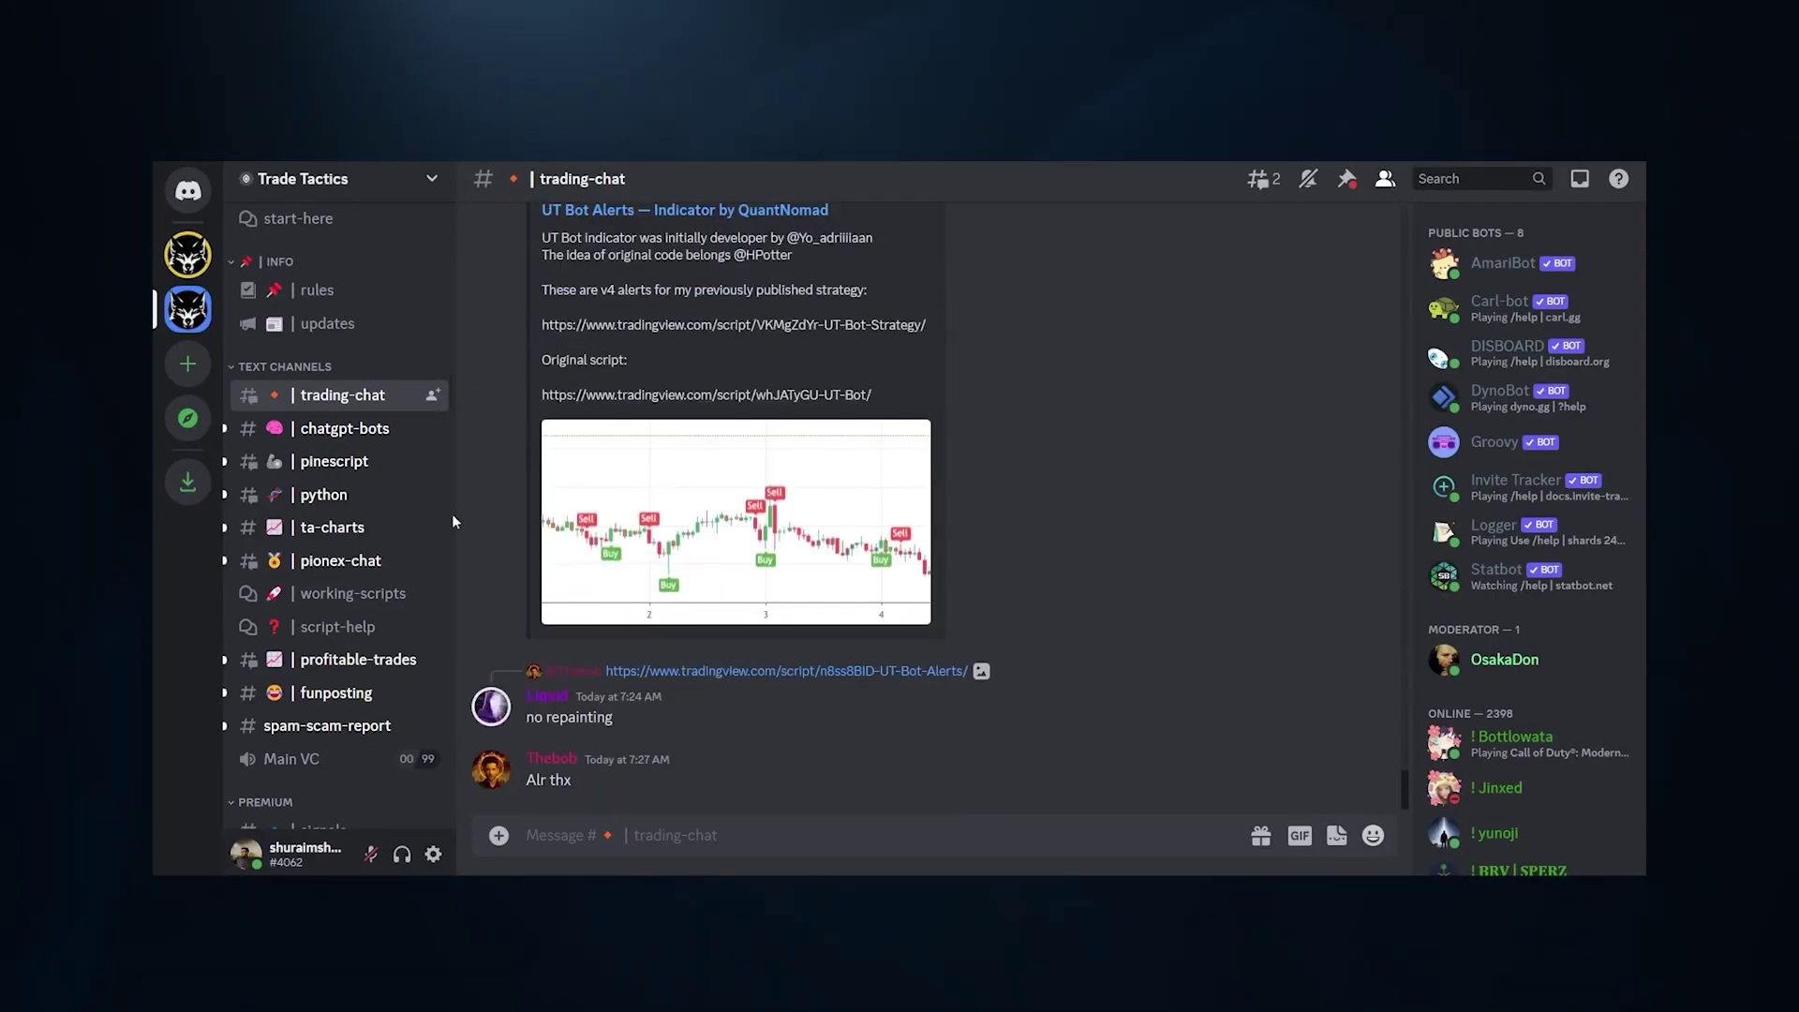
left_click(345, 563)
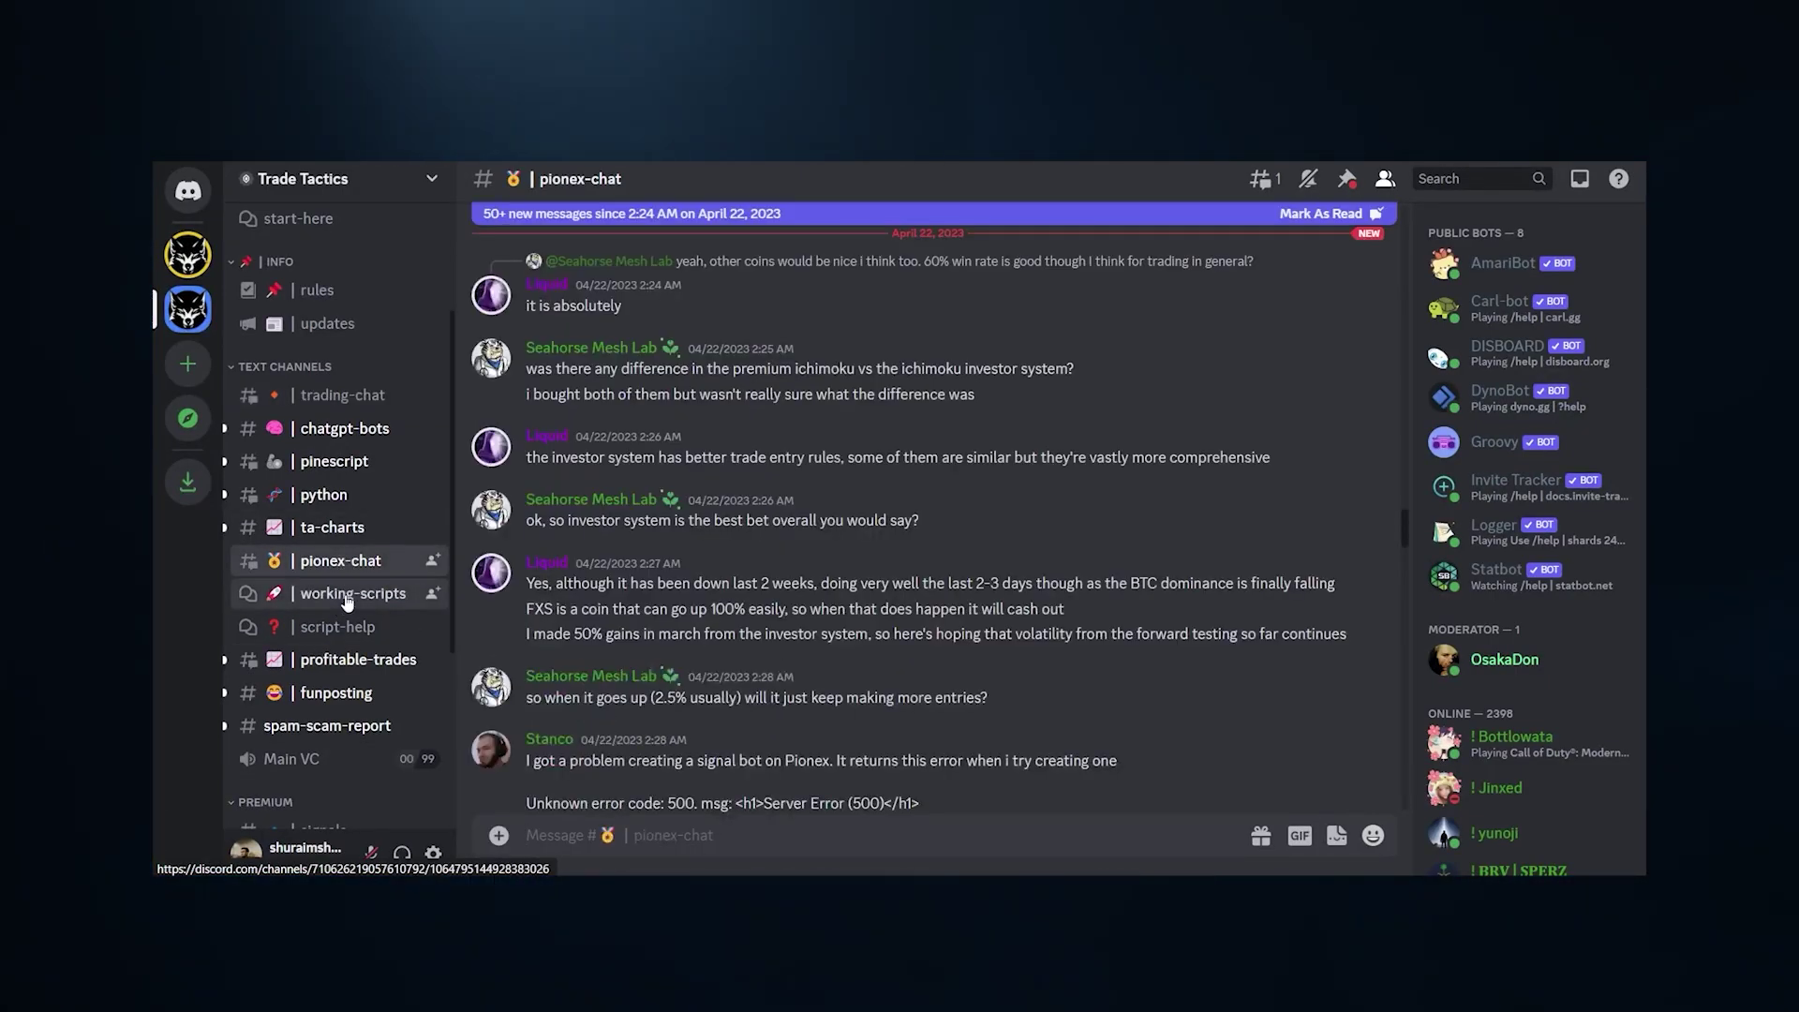
Browse the working-scripts posts and read the thread of the HeWhoMustNotBeNamed post about a leverage and stop orders library.
left_click(352, 594)
scroll(1045, 356, "down", 4)
scroll(1045, 356, "down", 10)
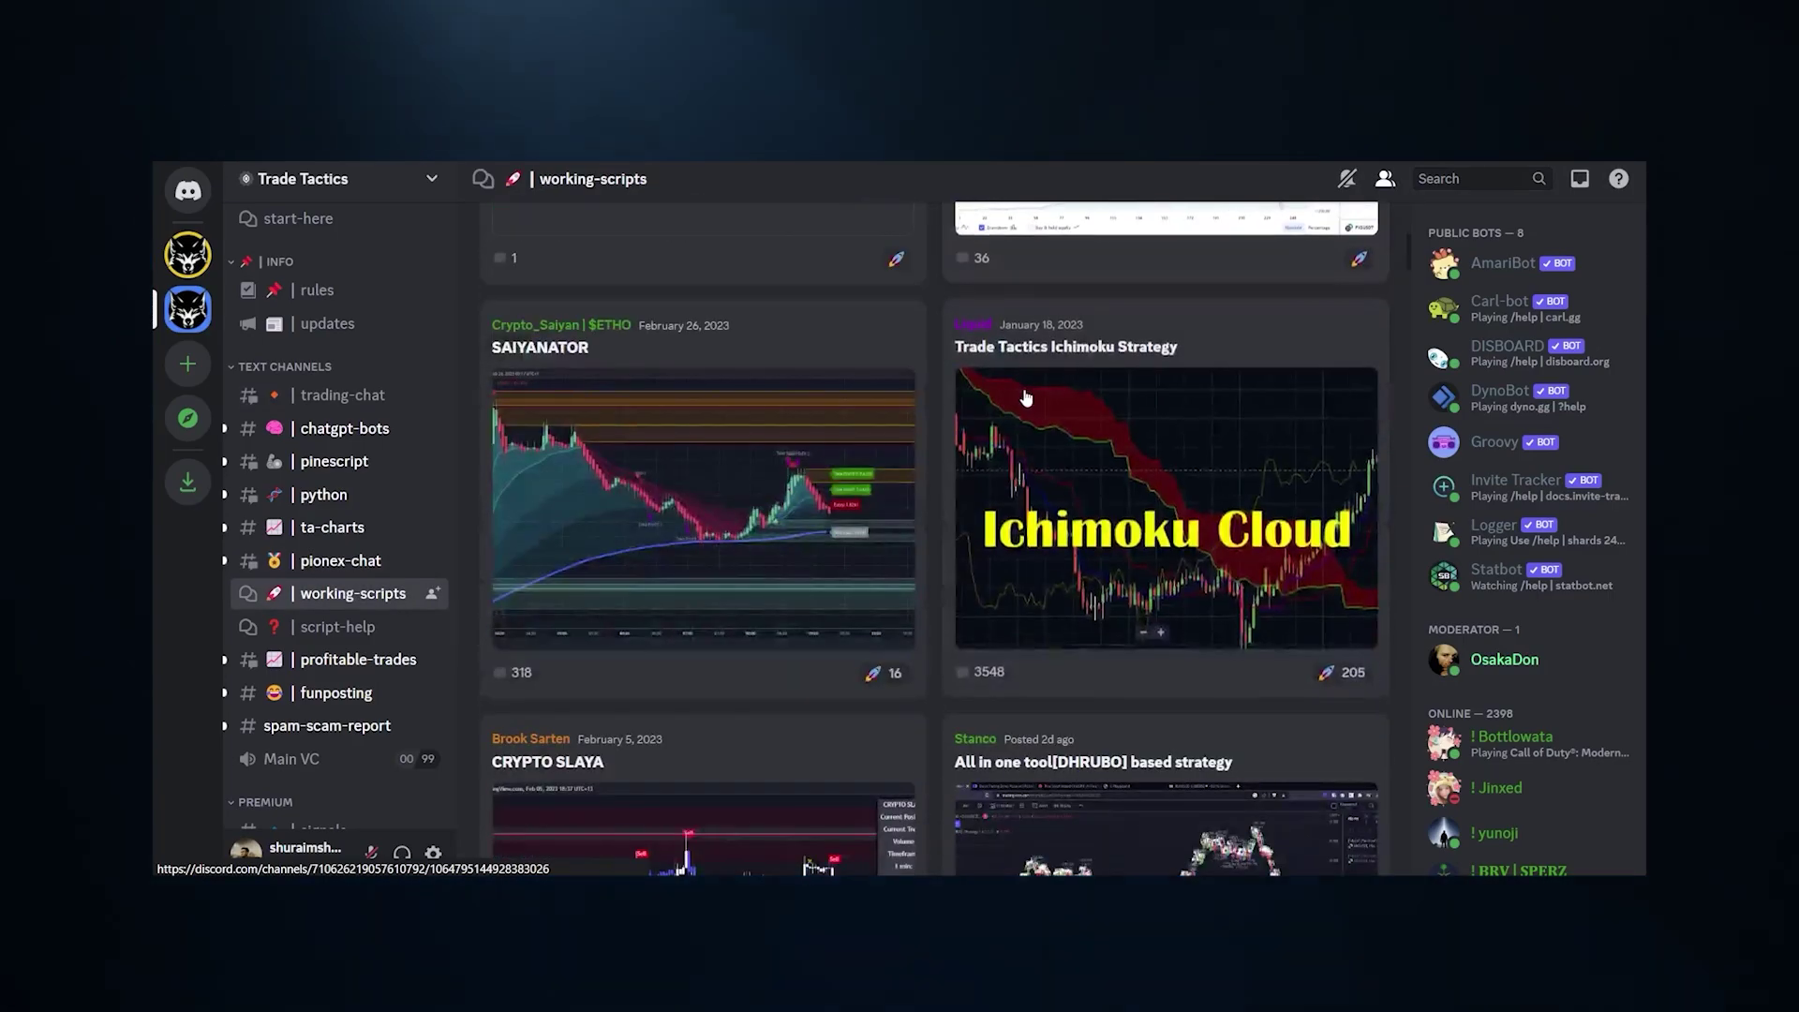
scroll(1020, 410, "down", 10)
scroll(1020, 409, "down", 8)
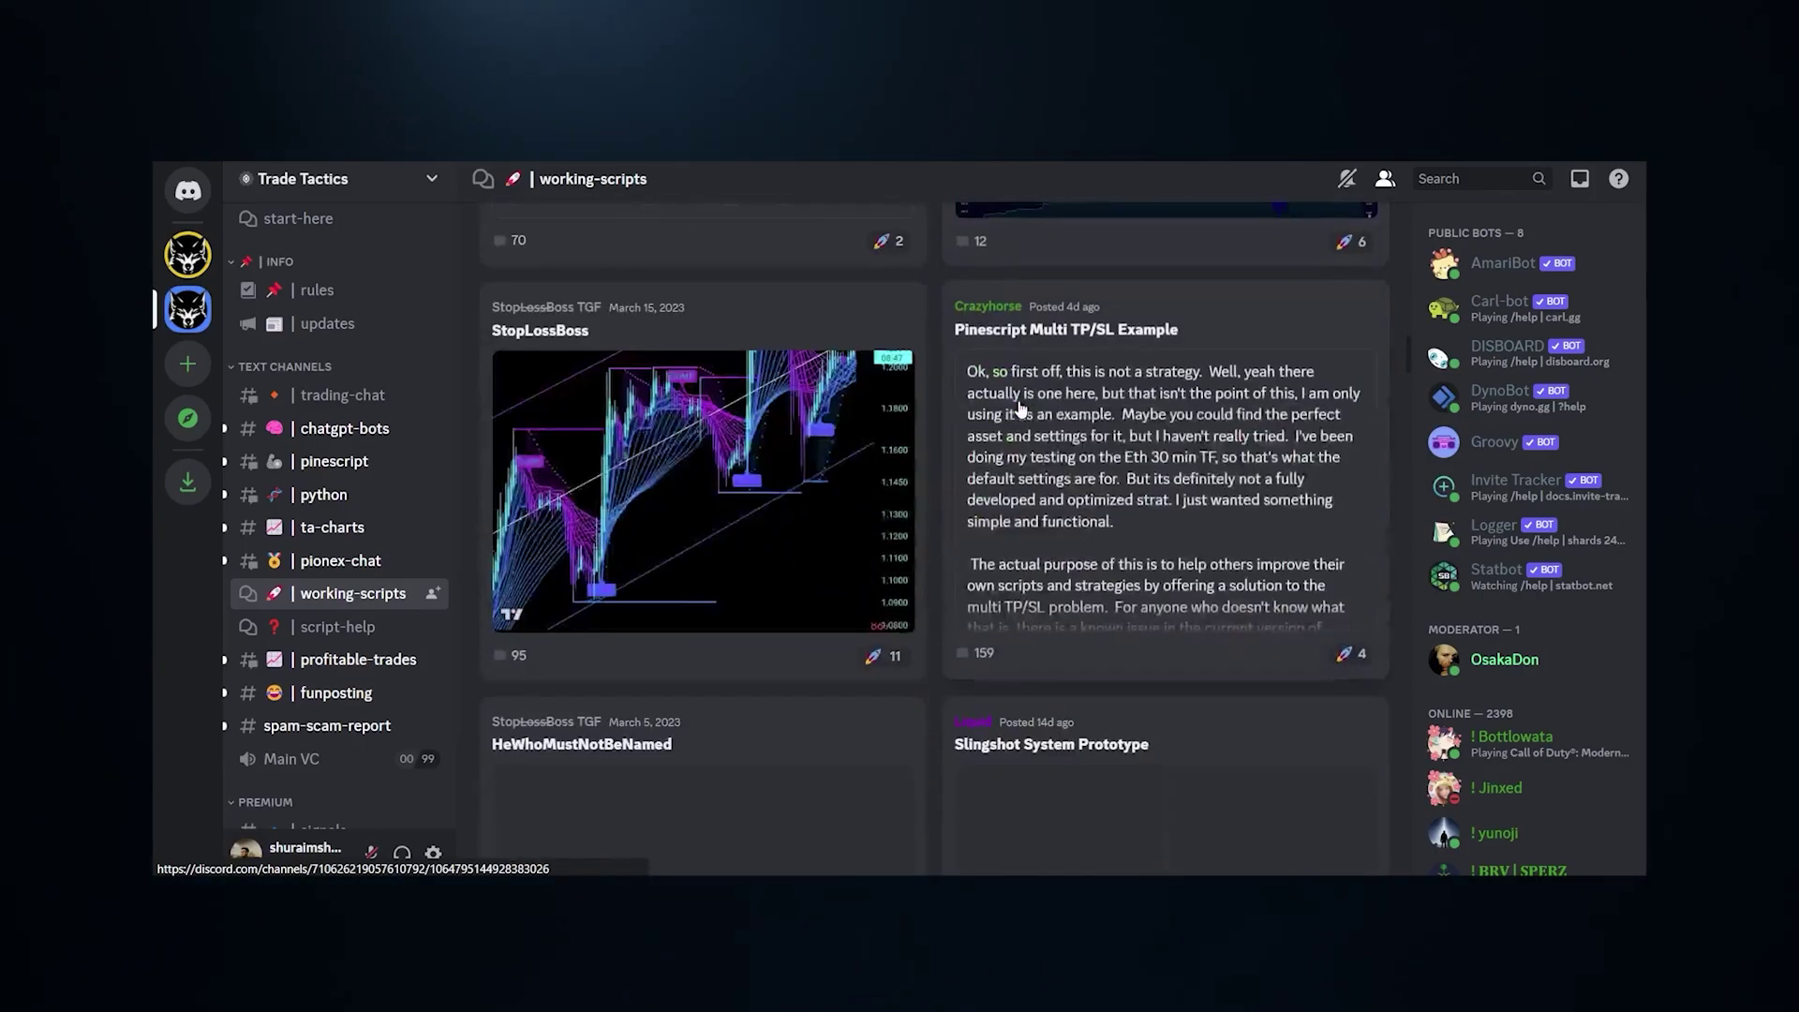
left_click(767, 538)
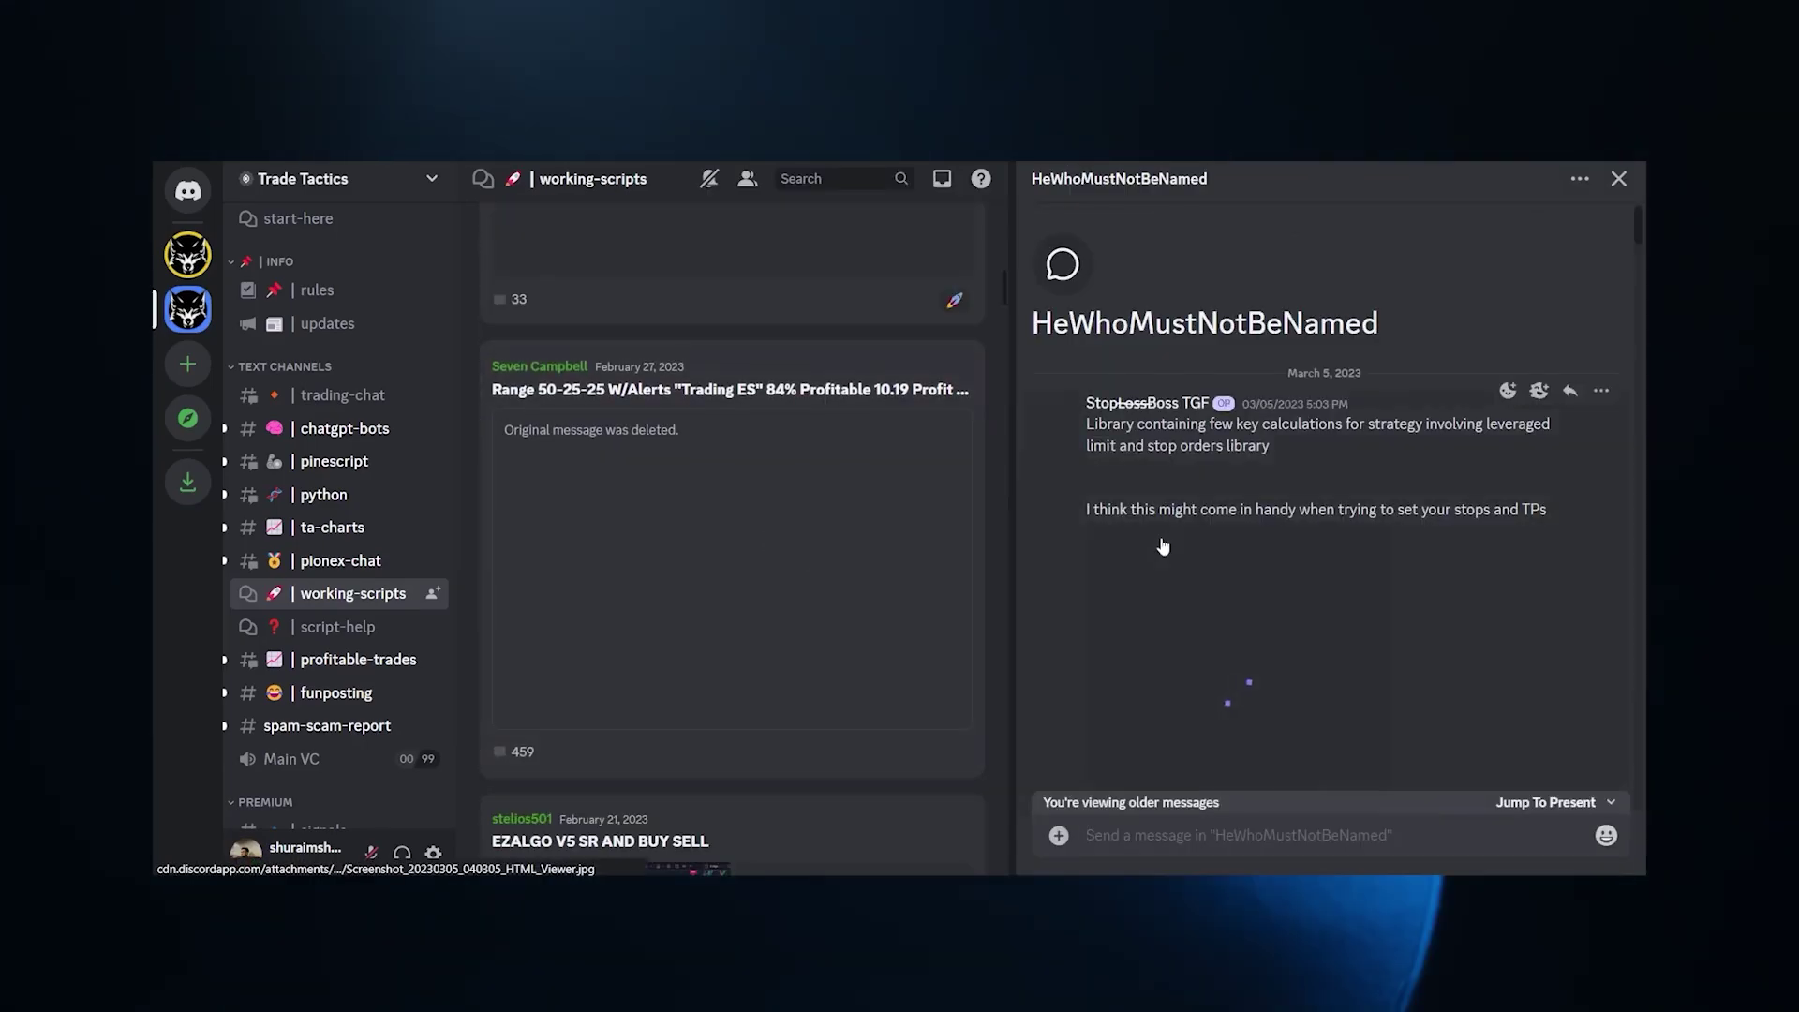
scroll(1160, 537, "down", 8)
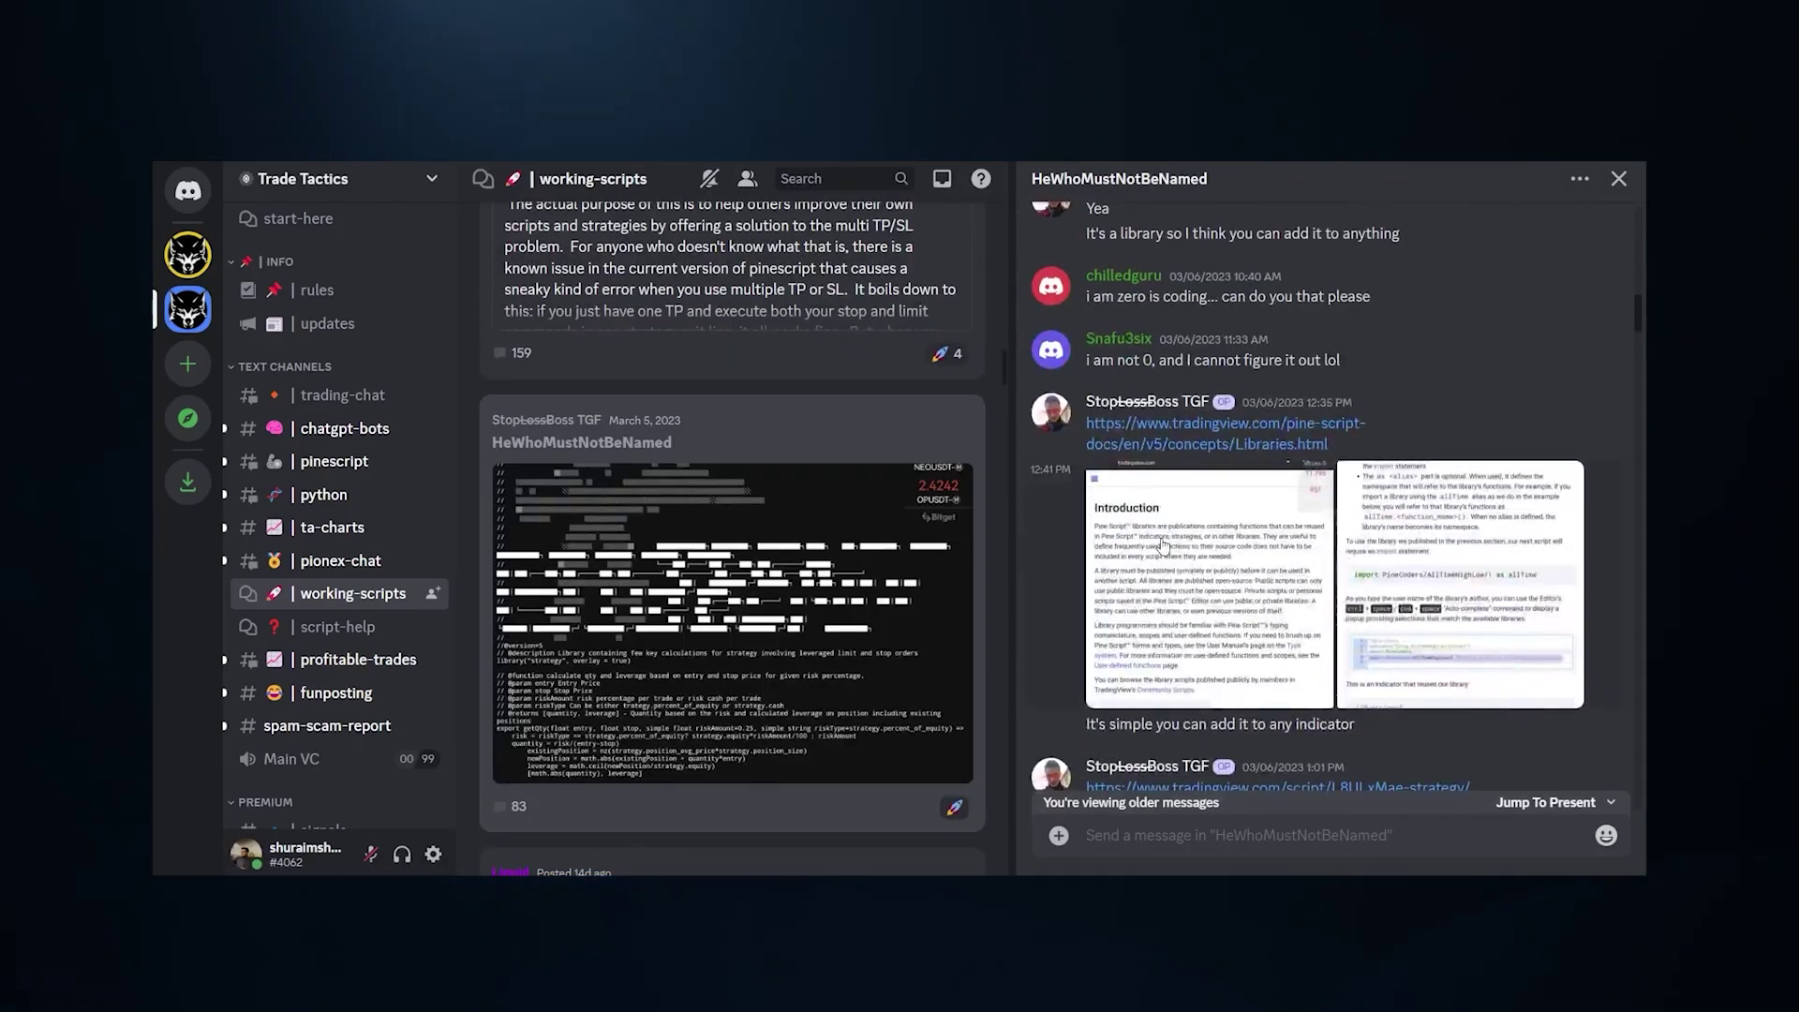